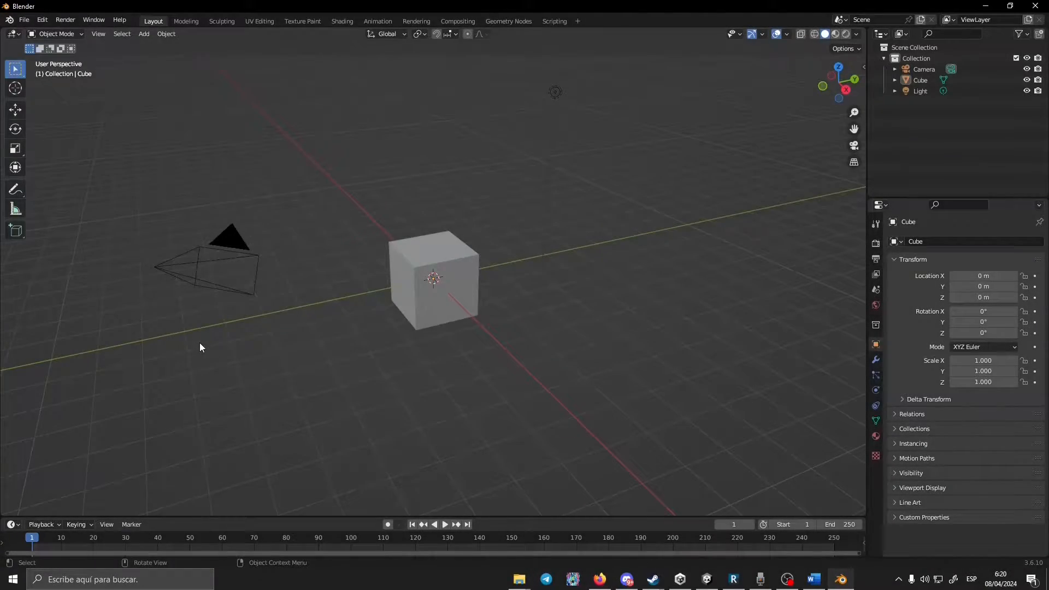
click(42, 19)
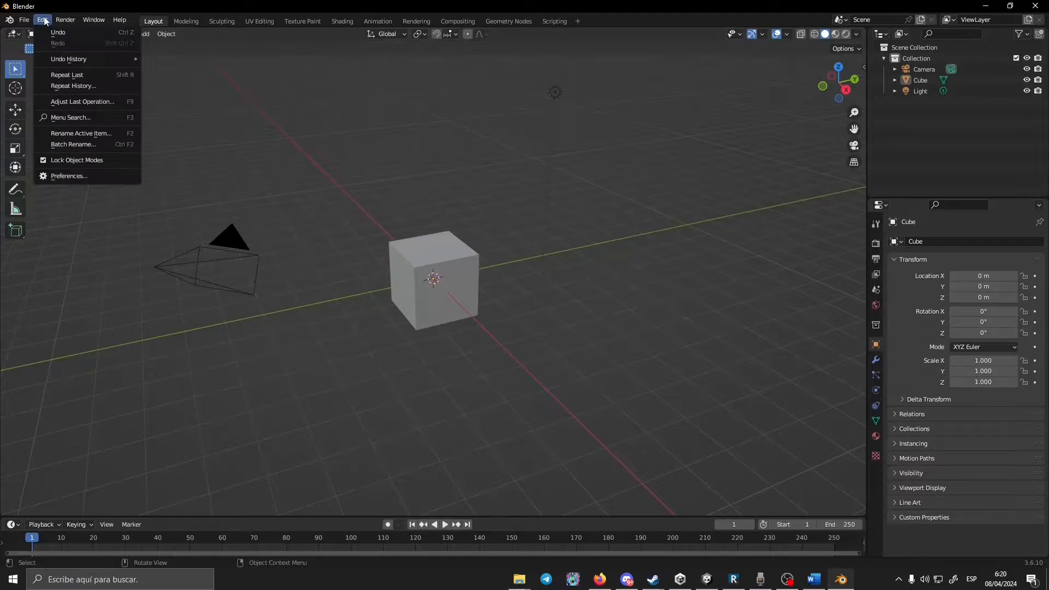
click(63, 175)
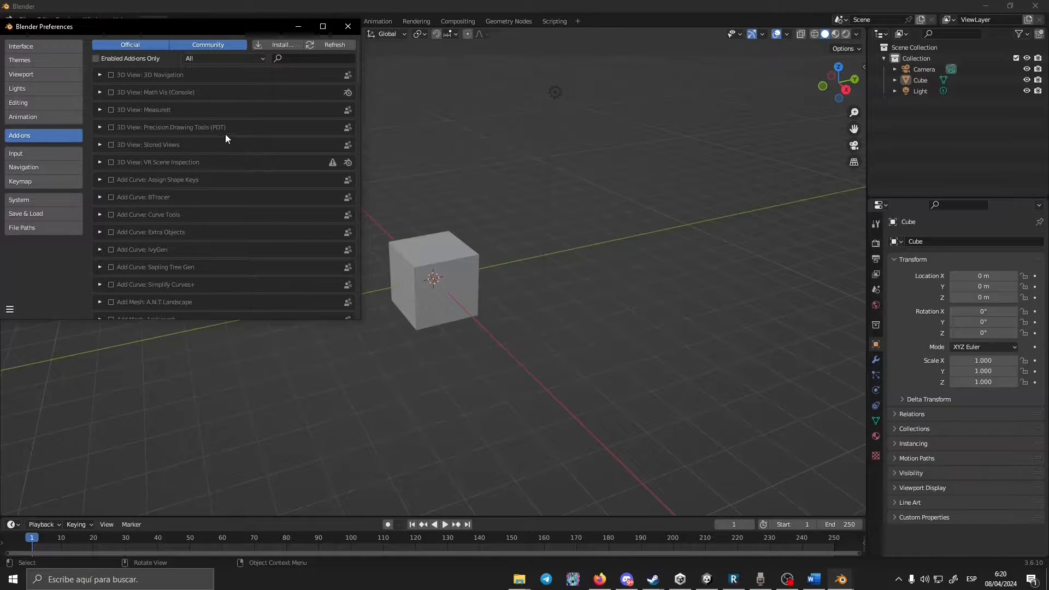
click(264, 46)
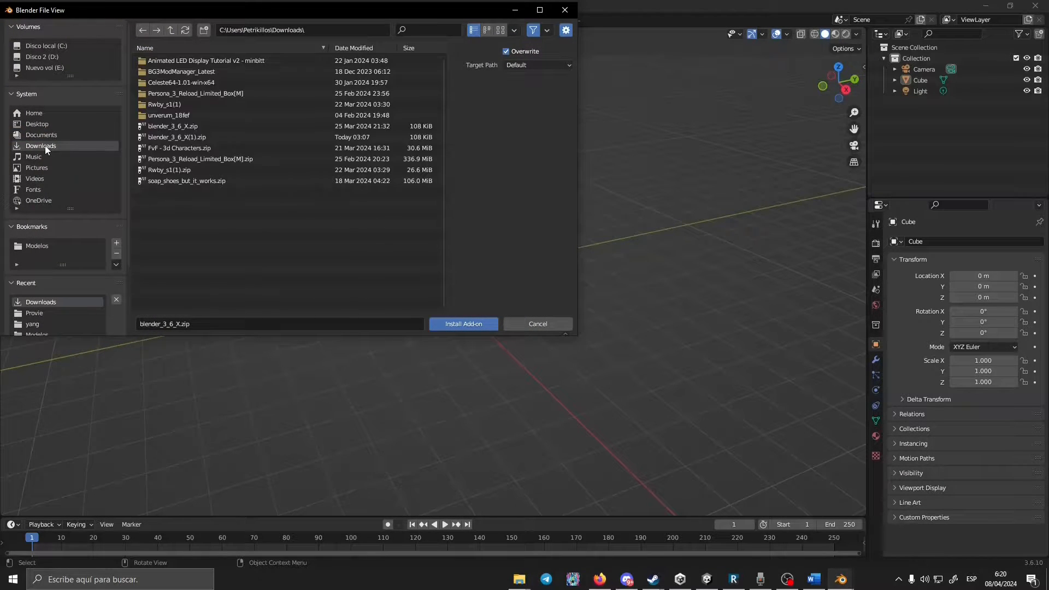
click(199, 126)
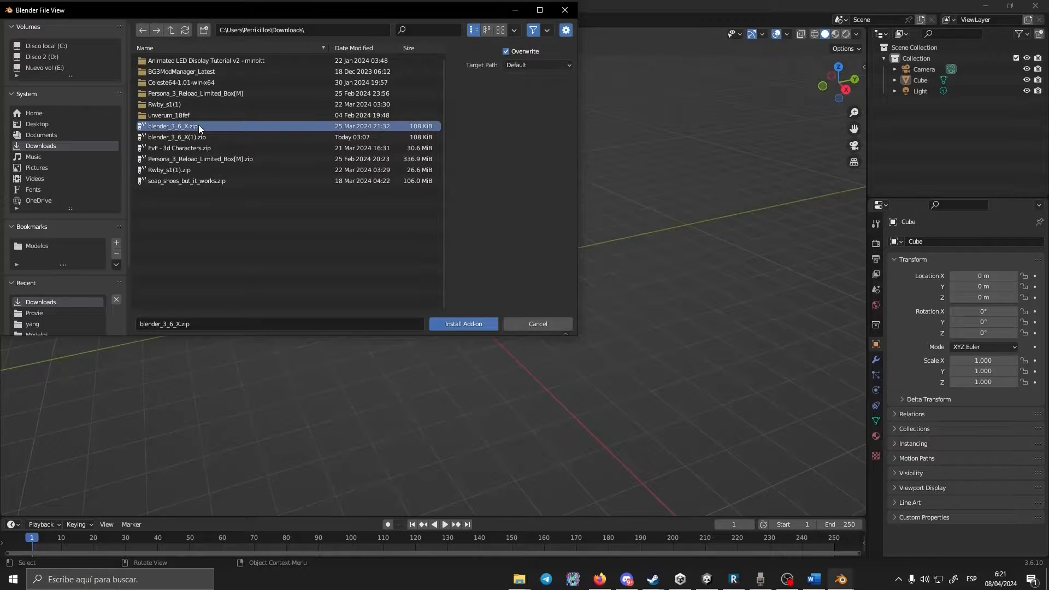
click(463, 324)
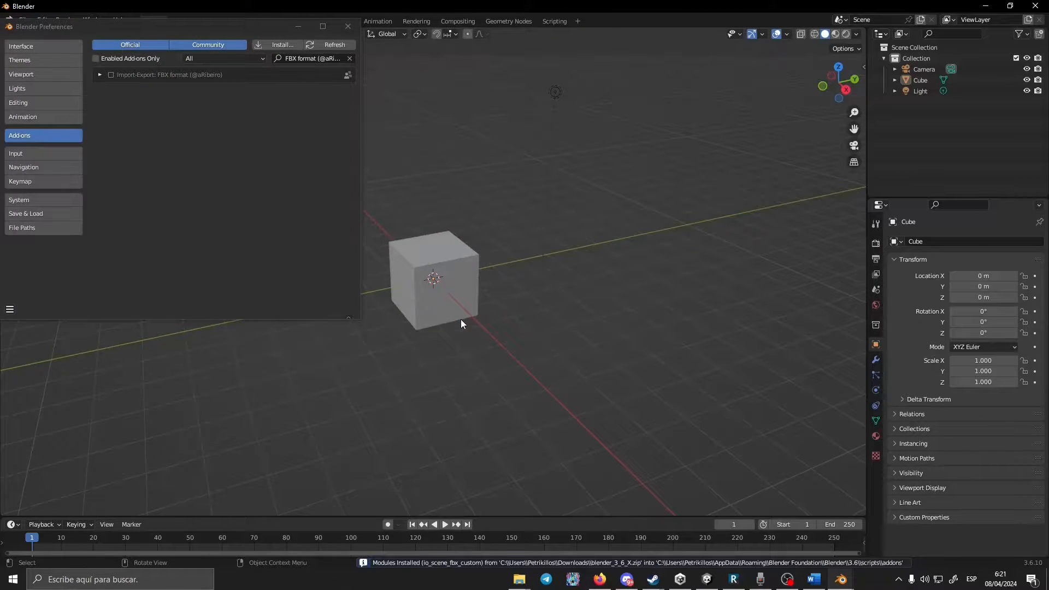
click(113, 76)
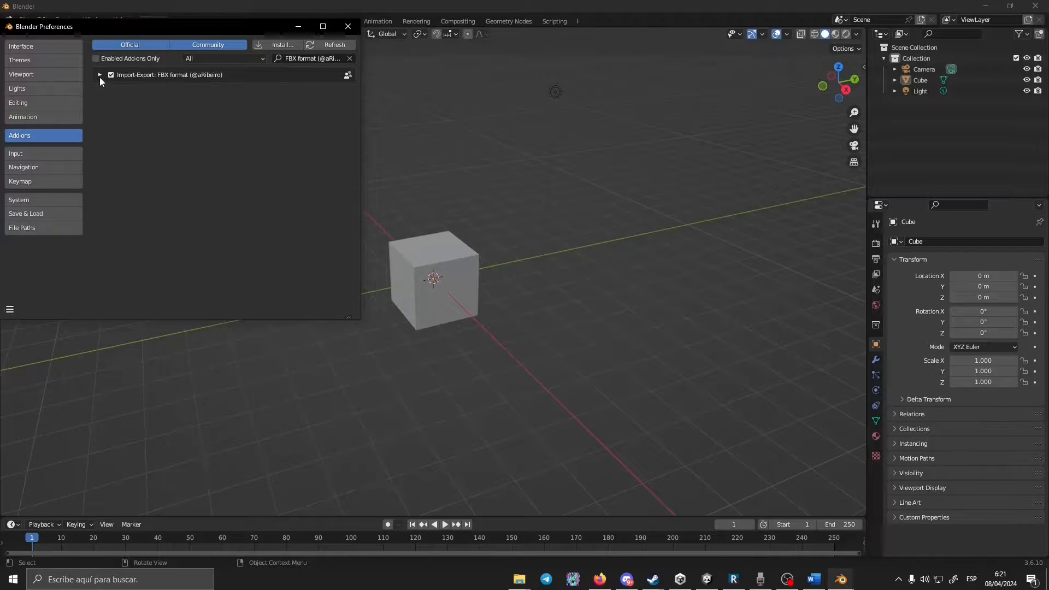
click(347, 28)
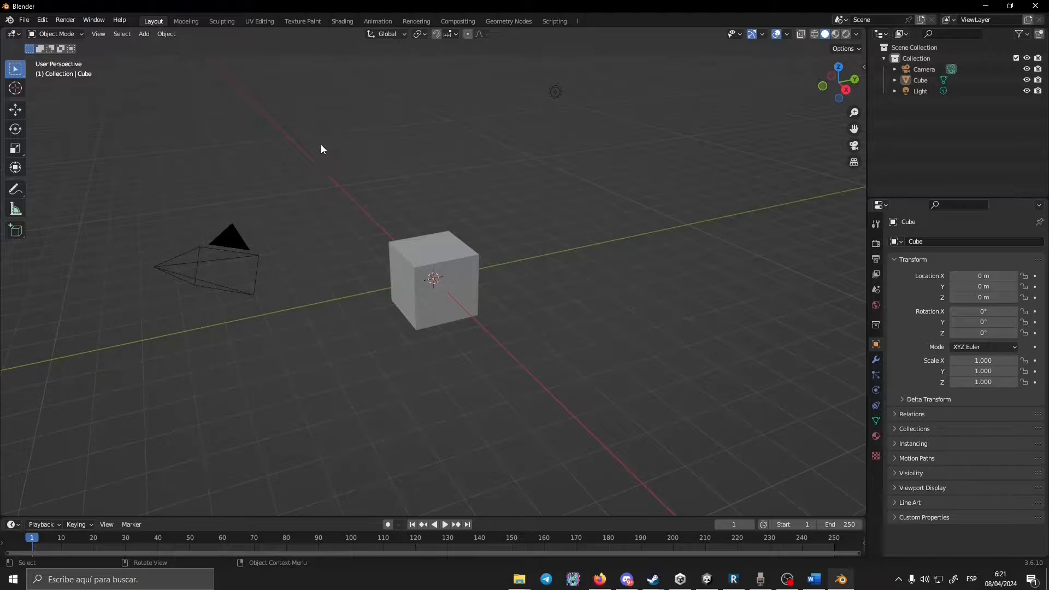
click(26, 20)
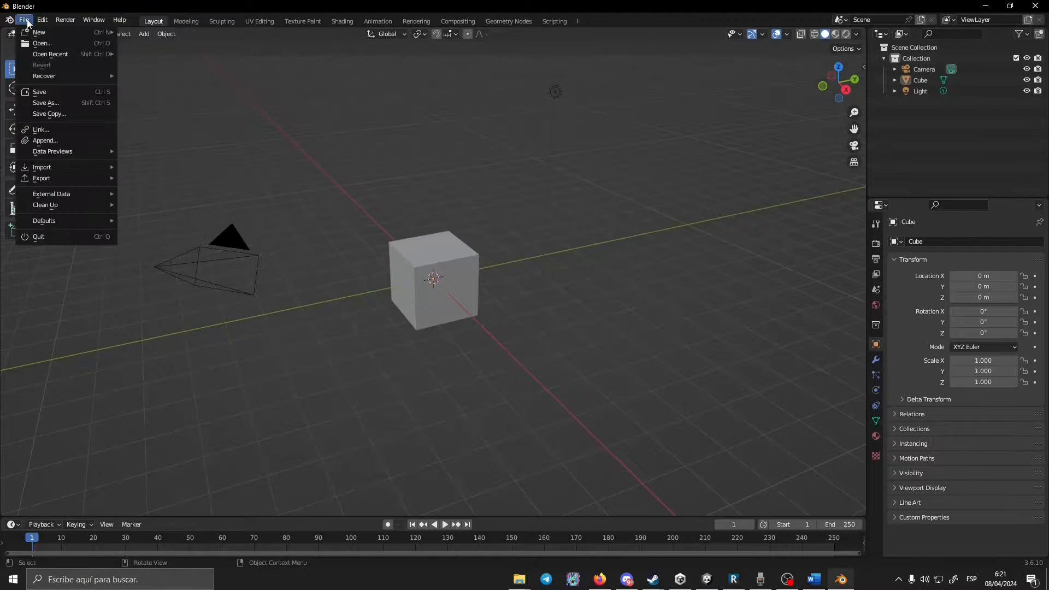
mouse_move(50, 165)
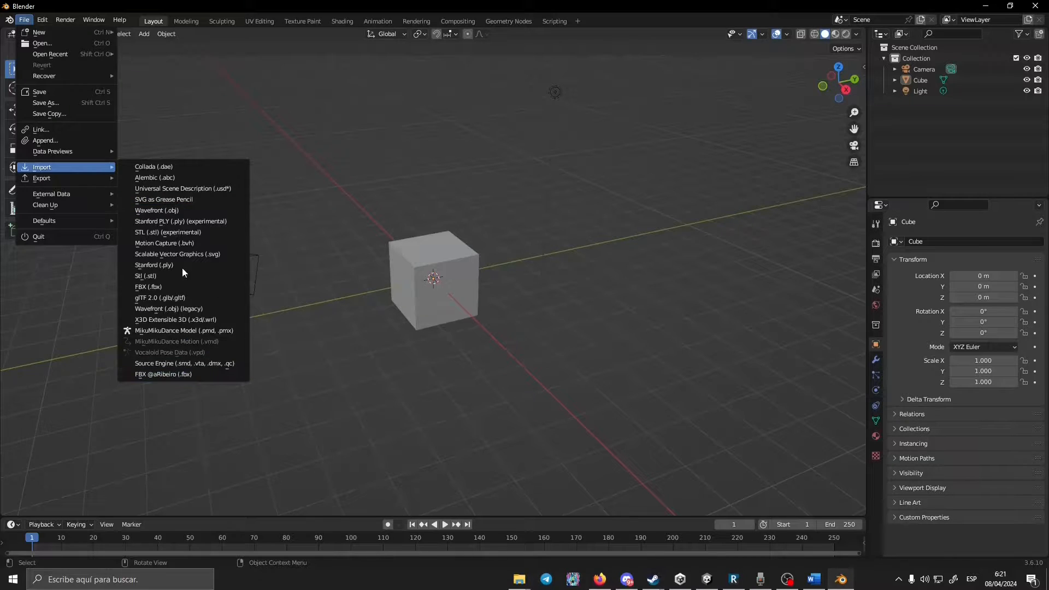
mouse_move(83, 179)
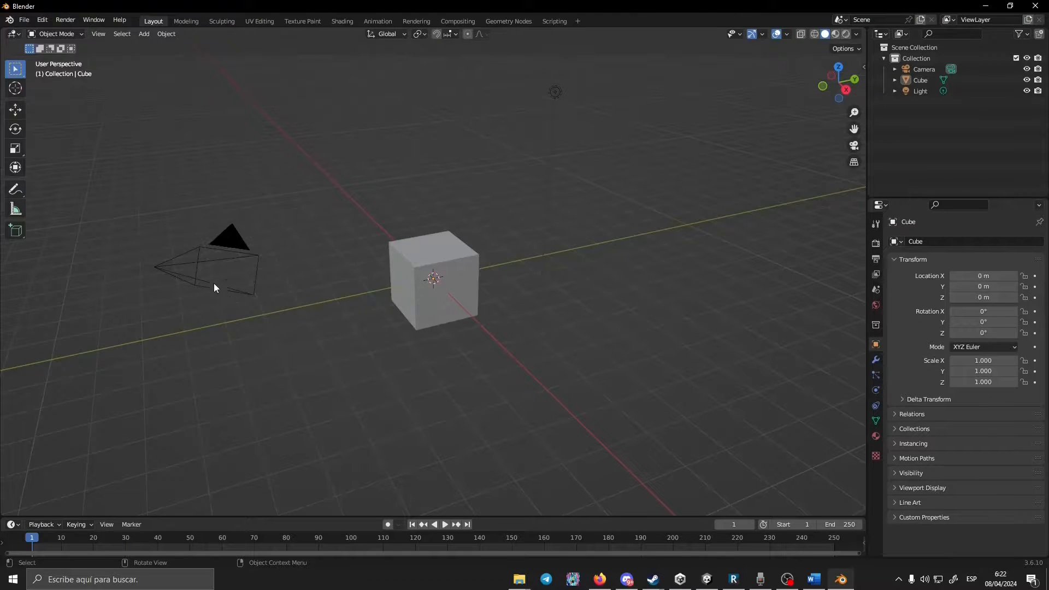
Start a standard FBX import and choose Provie.fbx from the Provie folder under the Modelos bookmark
click(24, 22)
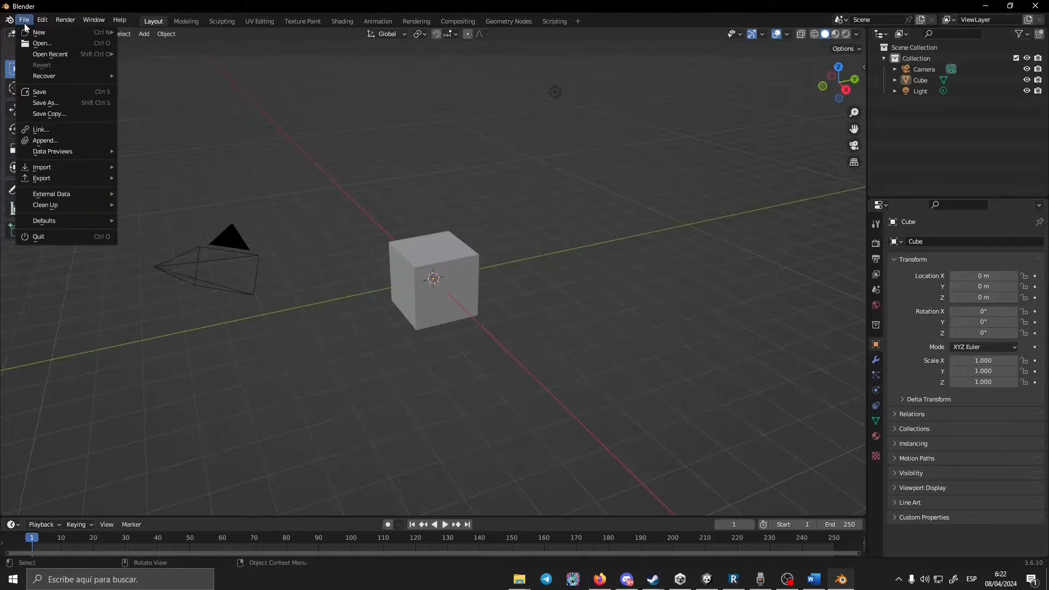
mouse_move(51, 169)
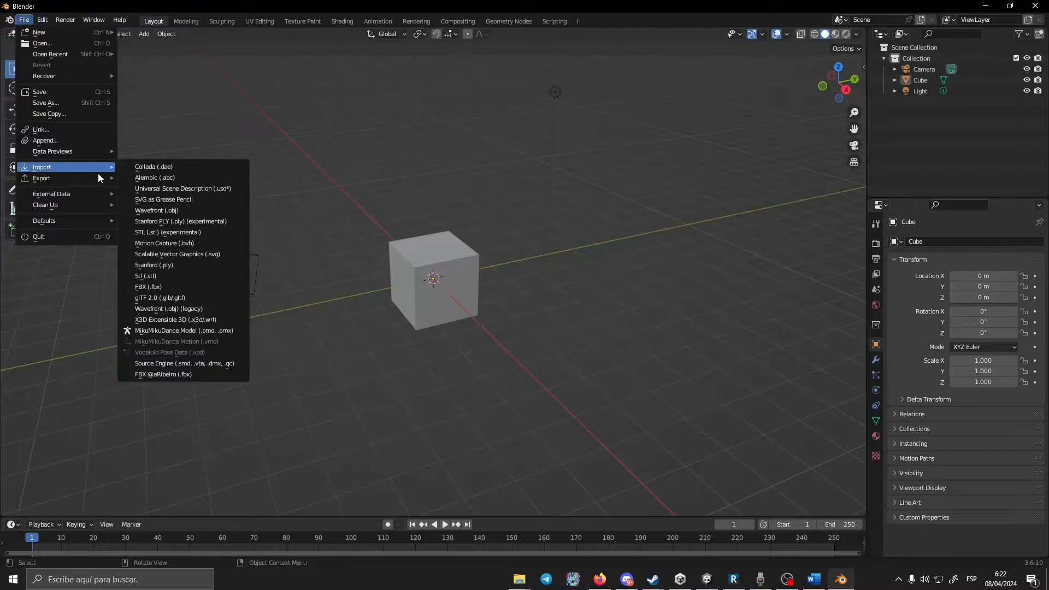
click(158, 286)
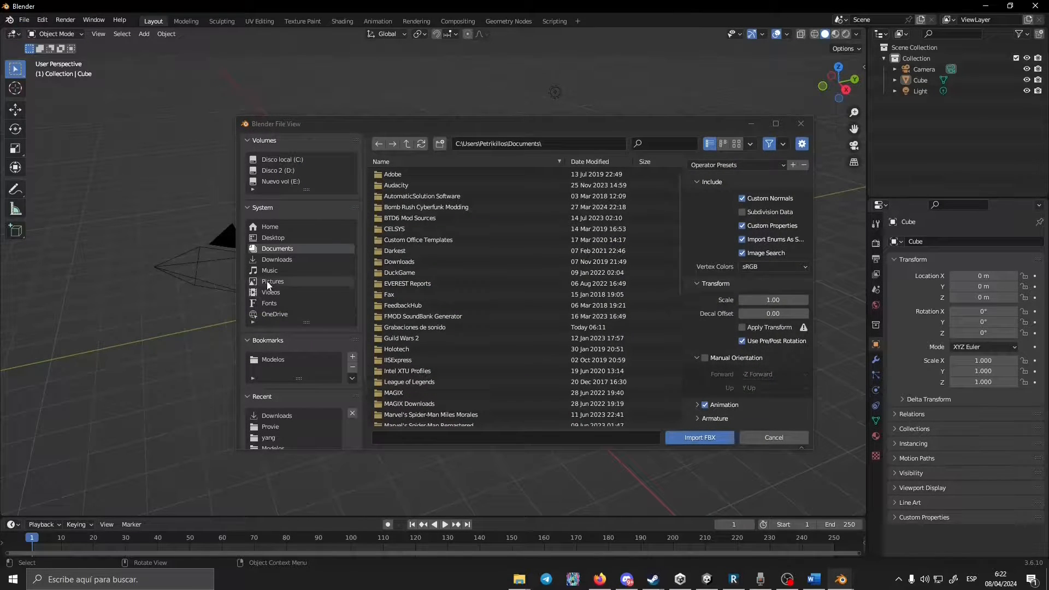
click(276, 355)
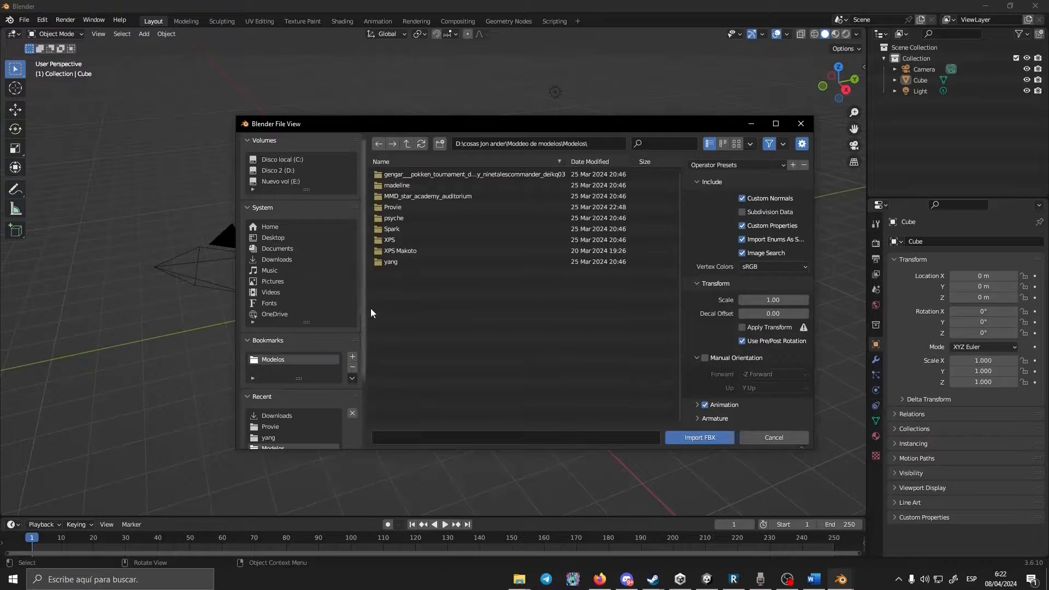
click(404, 207)
double_click(405, 207)
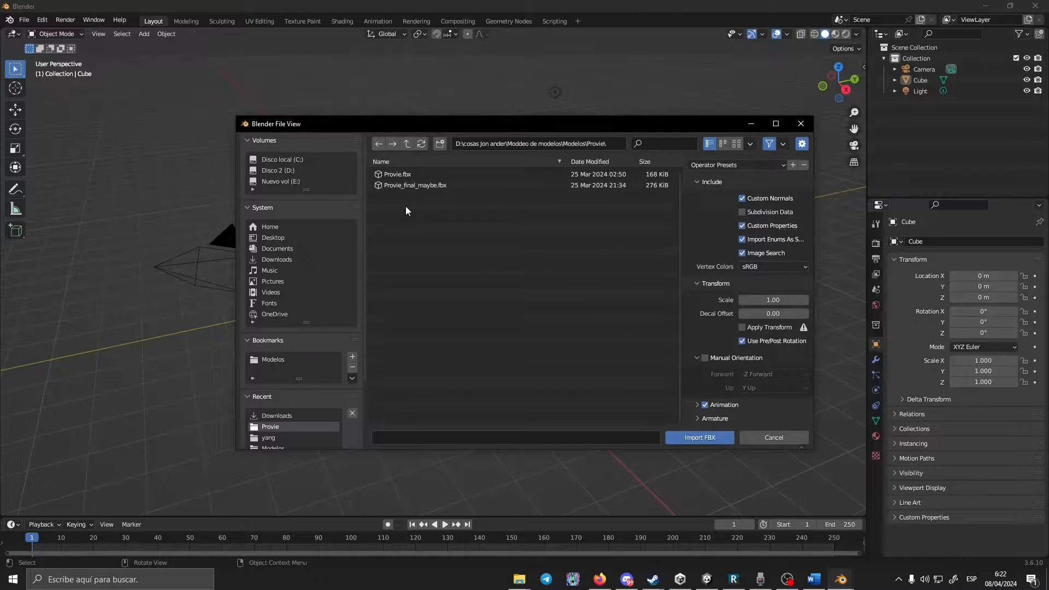
click(415, 174)
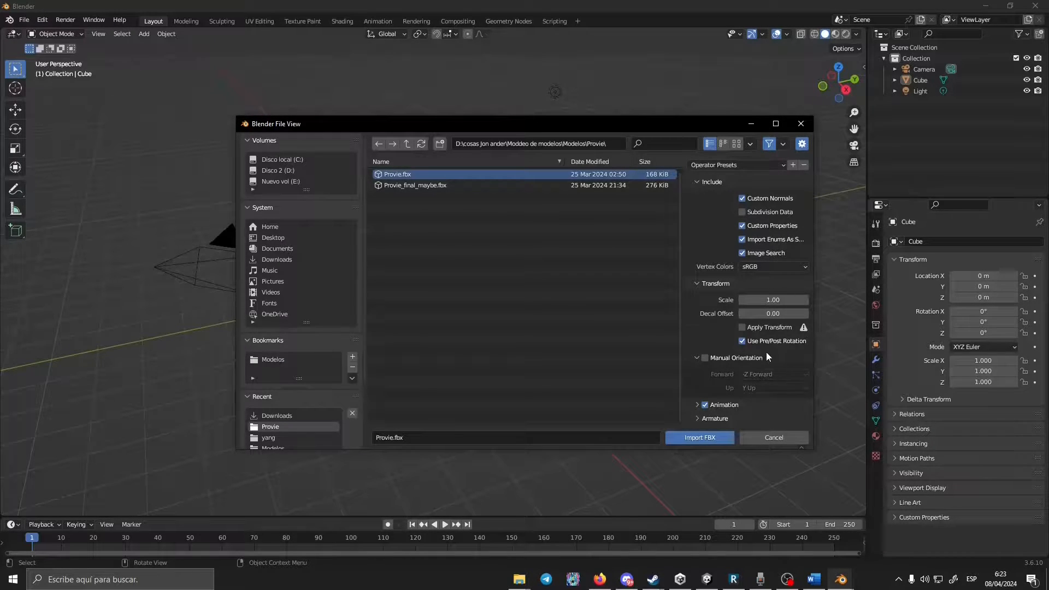
Enable Ignore Leaf Bones and Automatic Bone Orientation in the armature import options, and import Provie.fbx
click(698, 418)
scroll(725, 382, down, 3)
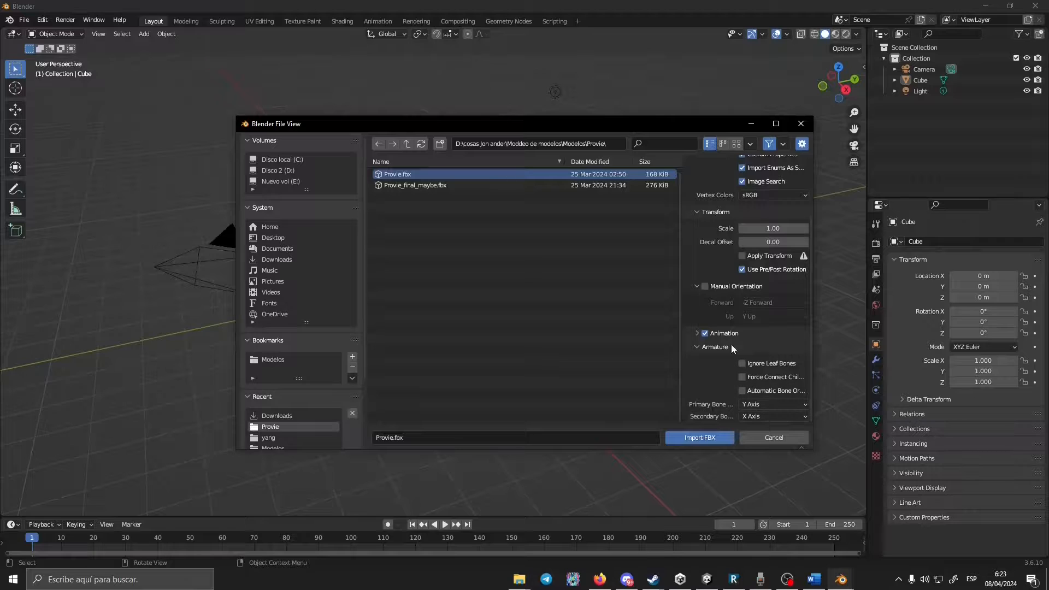
click(742, 363)
click(743, 392)
drag(813, 391, 856, 391)
drag(720, 374, 610, 368)
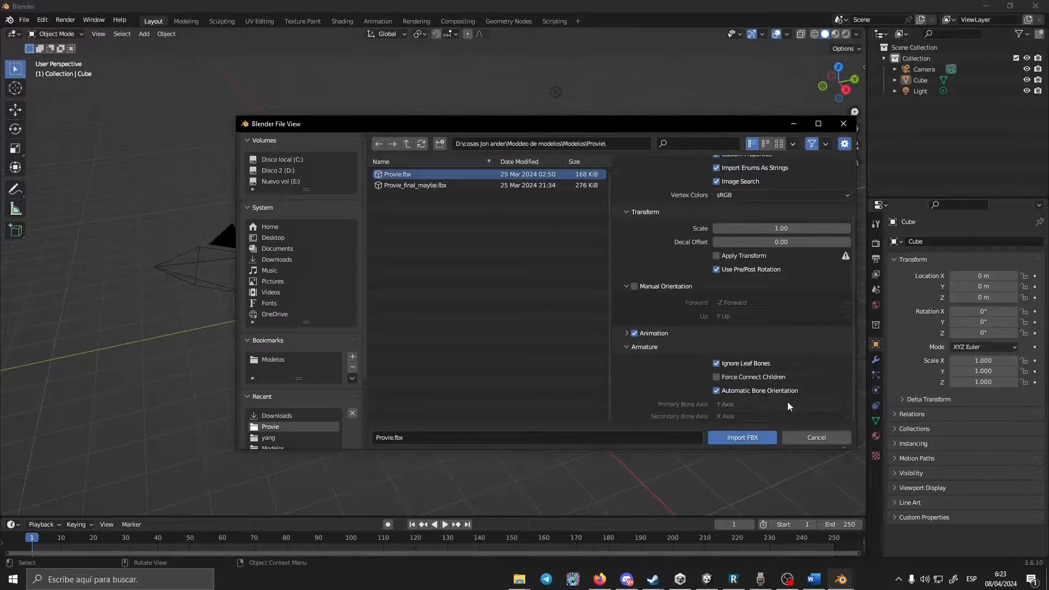
click(751, 438)
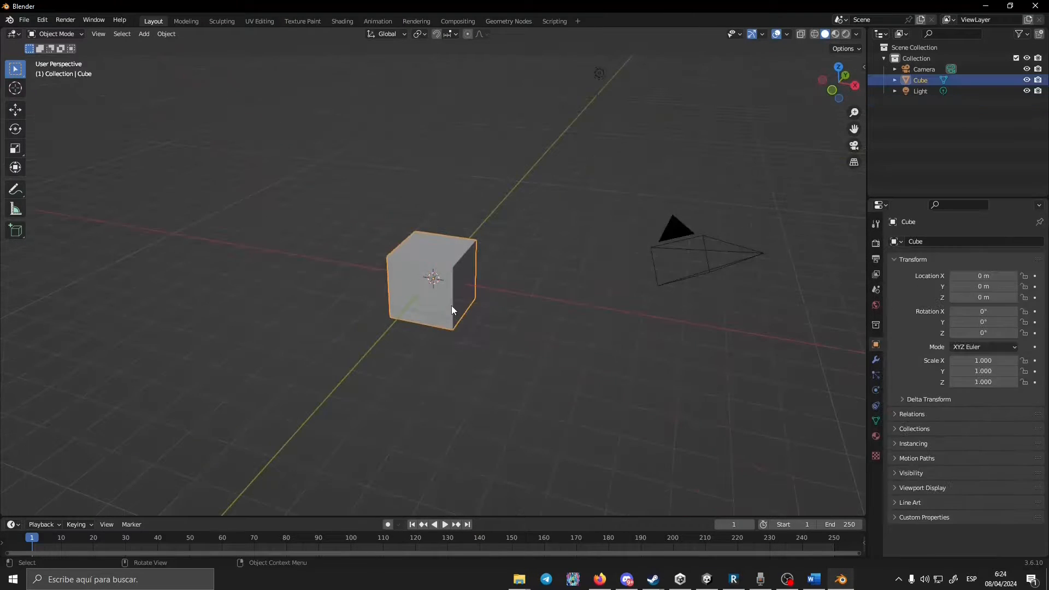
Delete the default cube from the scene
key(Delete)
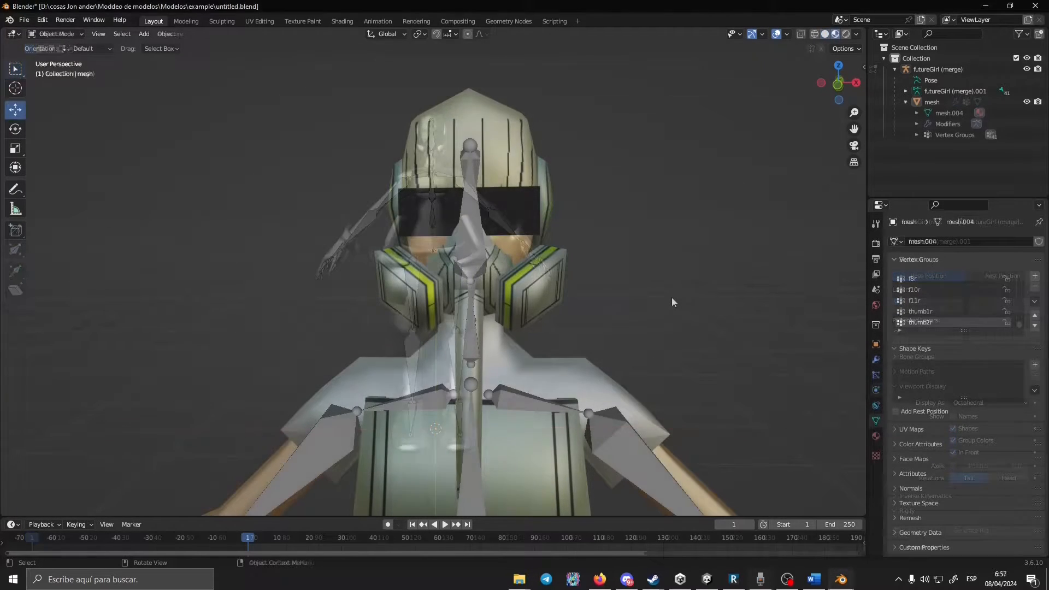
Select the character object named mesh and add two shape keys to it
click(931, 102)
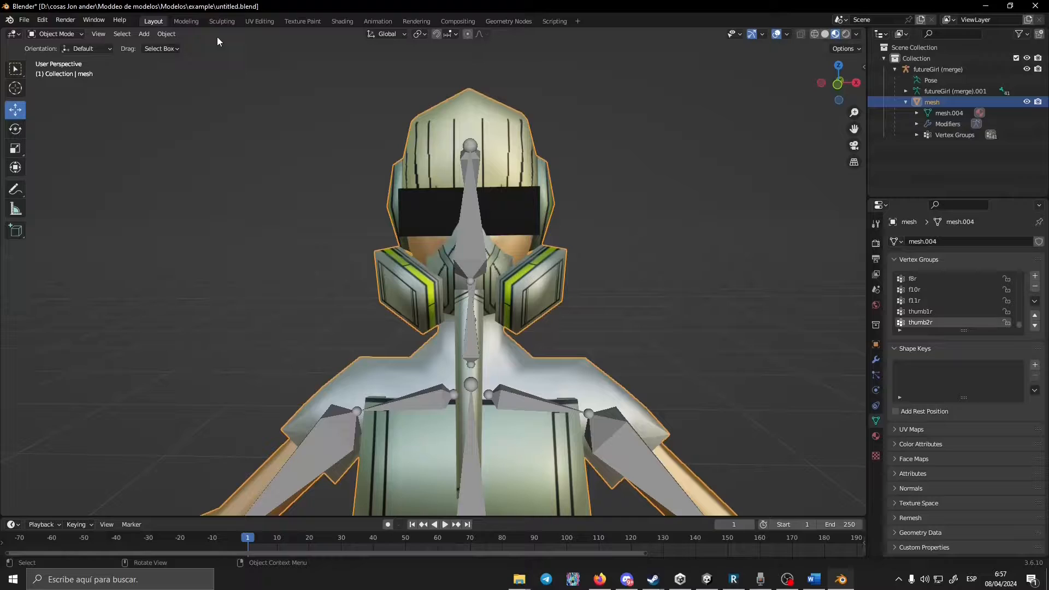
click(57, 34)
click(916, 350)
click(914, 349)
click(1034, 365)
click(1035, 365)
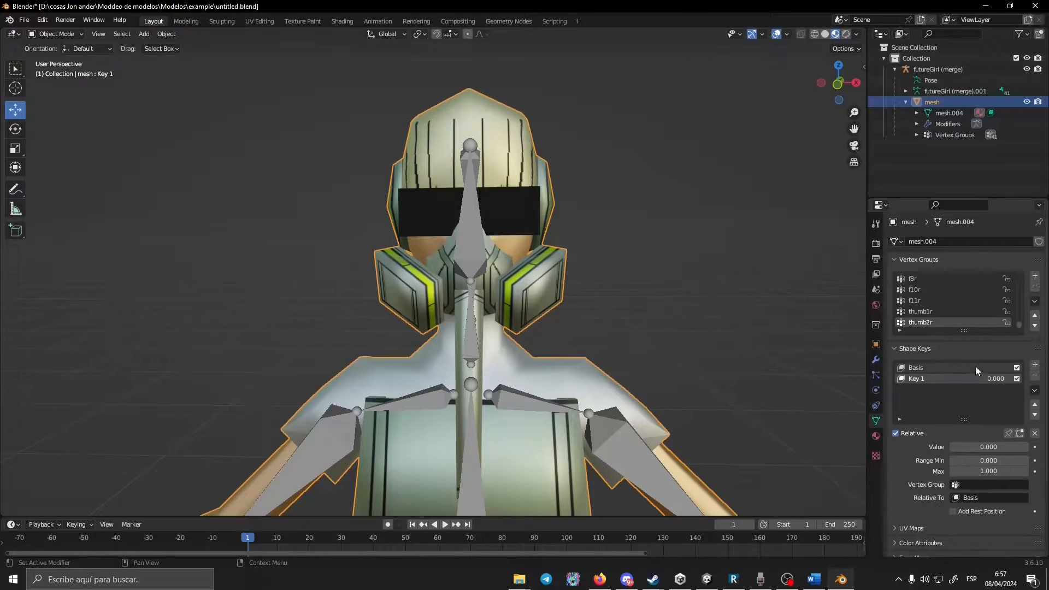
Rename the first shape key to basis and the second to blink, and set blink's value to 1.000
double_click(916, 367)
text(basis)
key(Return)
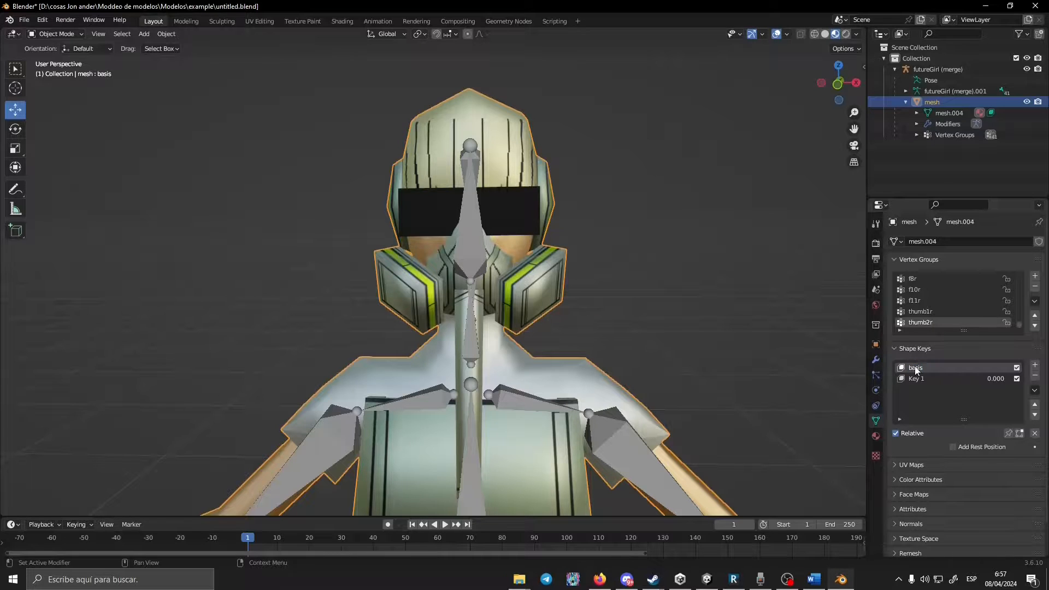
double_click(936, 380)
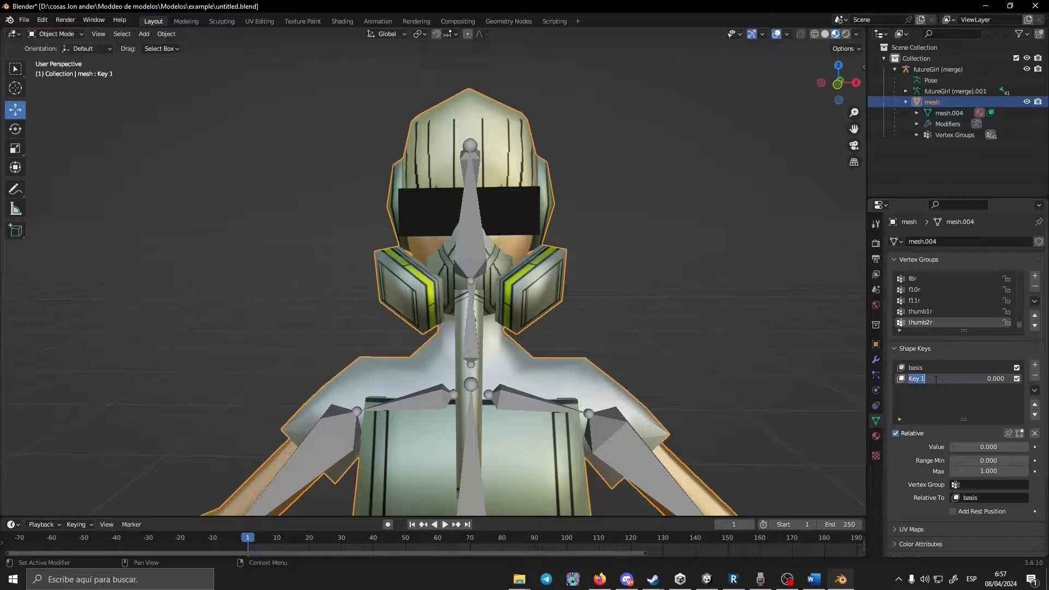
text(blink)
key(Return)
drag(984, 447, 1015, 446)
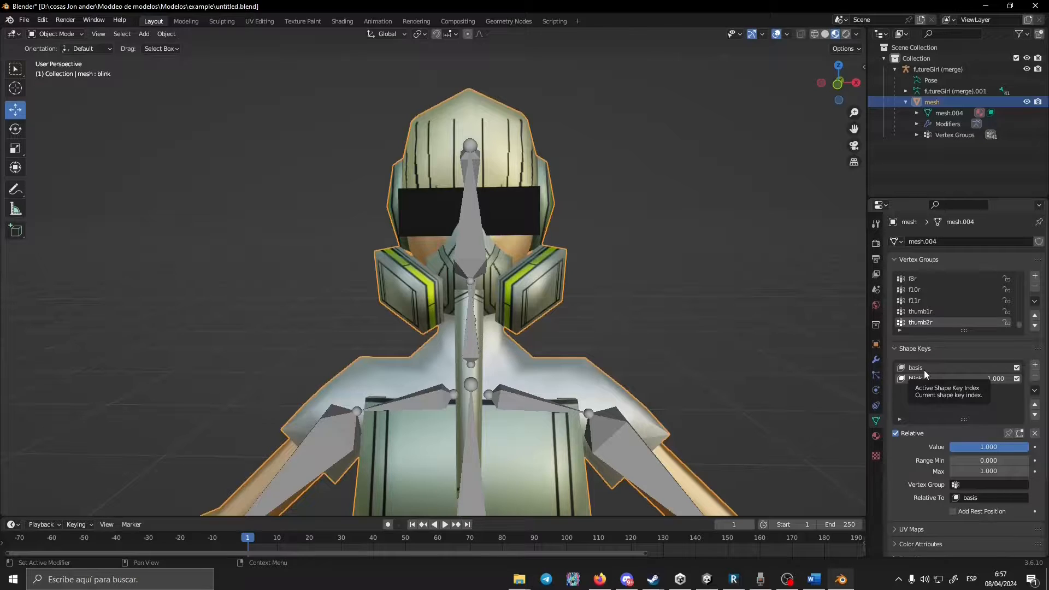
With the basis shape key active, move the black eye plane about 0.07 m along Y into the head in Edit Mode, and return to Object Mode
click(923, 368)
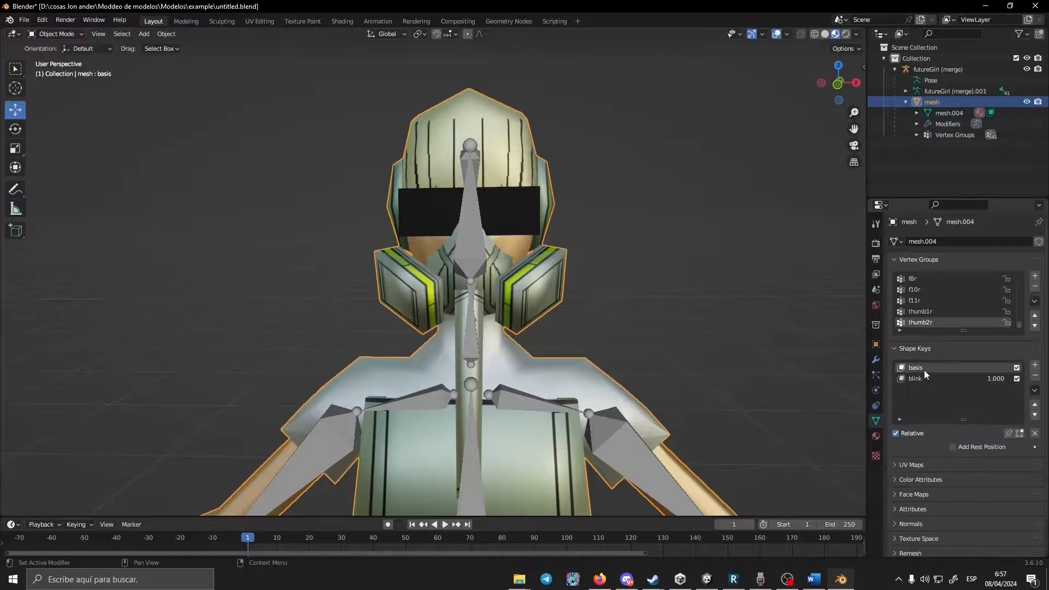
click(57, 34)
click(52, 58)
middle_drag(469, 204, 606, 238)
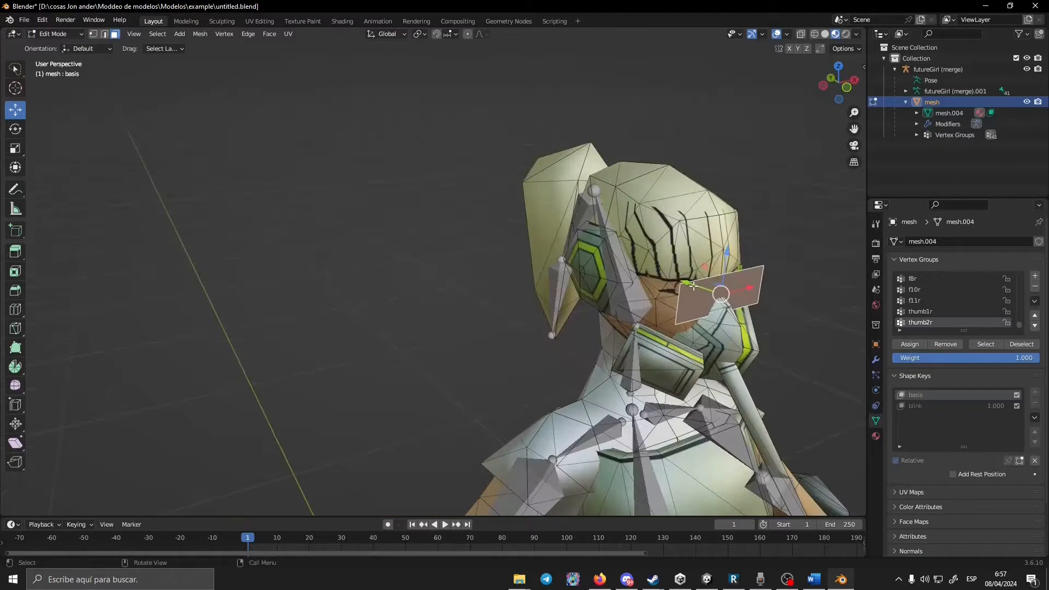
drag(691, 287, 640, 265)
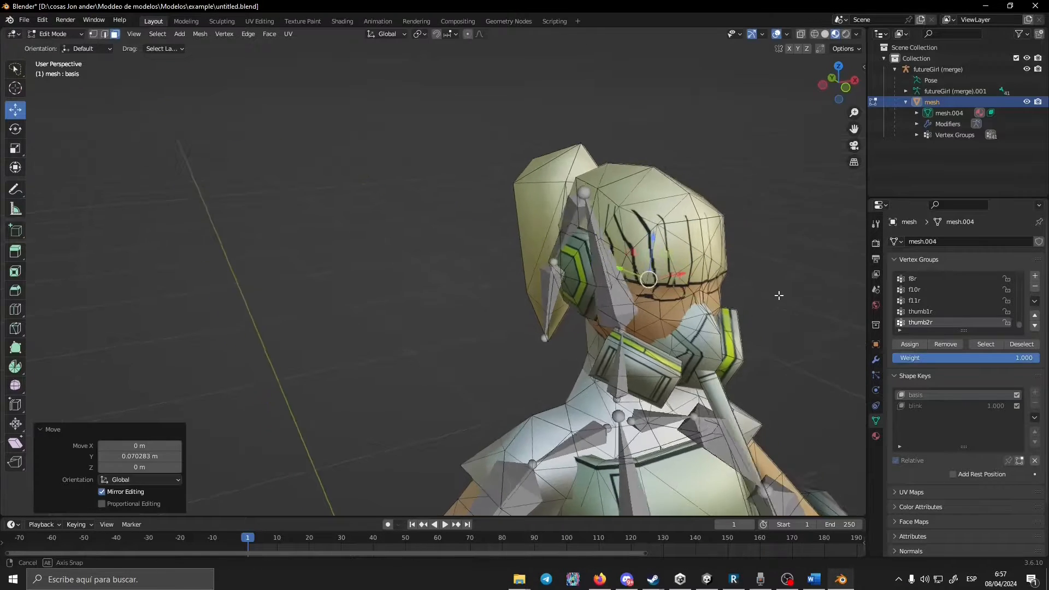
middle_drag(639, 265, 740, 283)
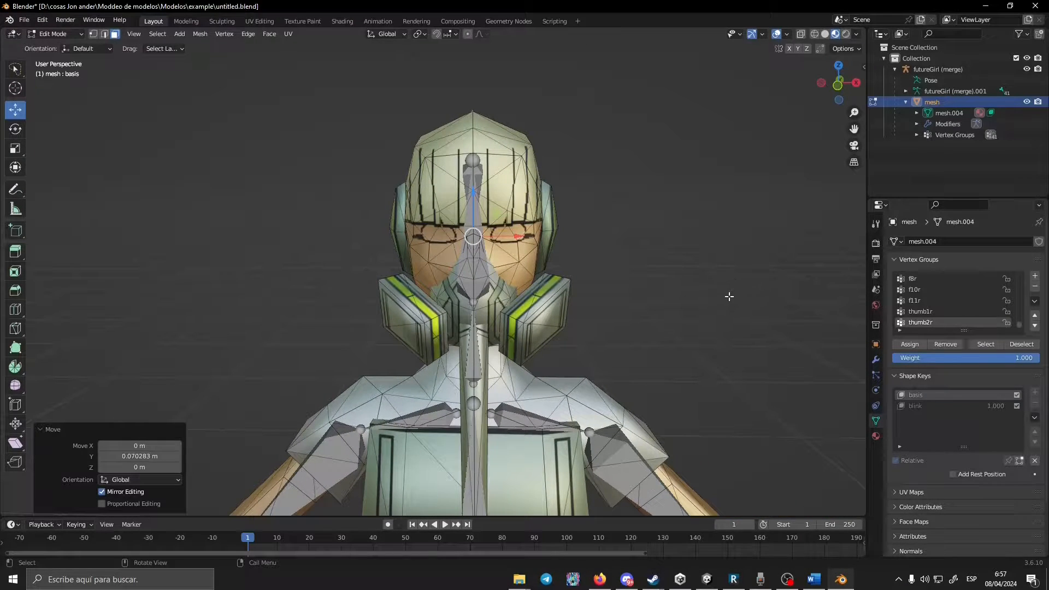
click(79, 34)
click(64, 51)
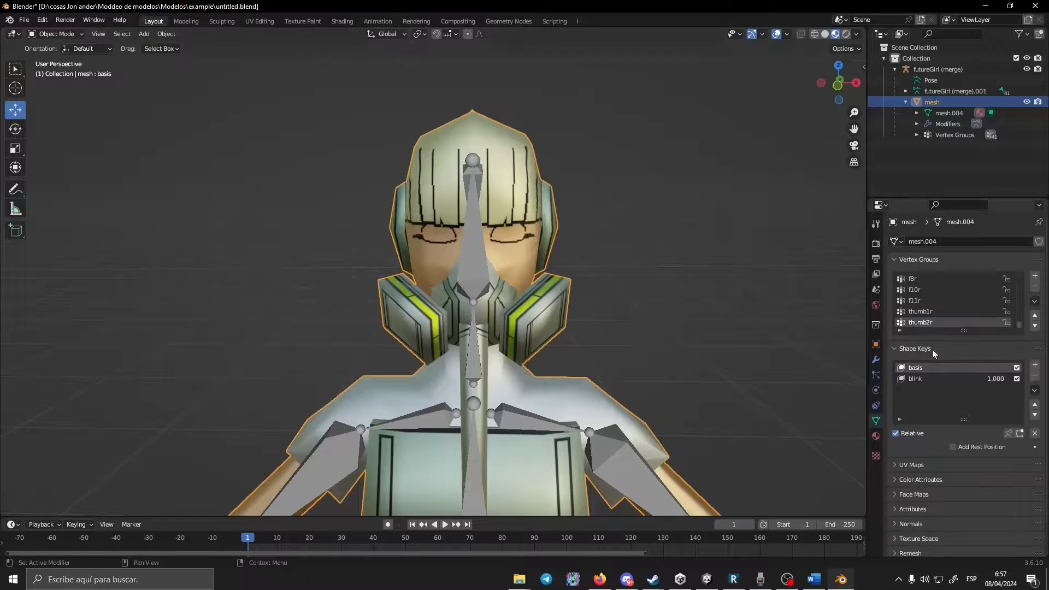
With the blink shape key active, move the eye plane about 0.07 m along negative Y out in front of the face, and leave Edit Mode
click(1015, 380)
click(1015, 379)
click(961, 378)
click(55, 34)
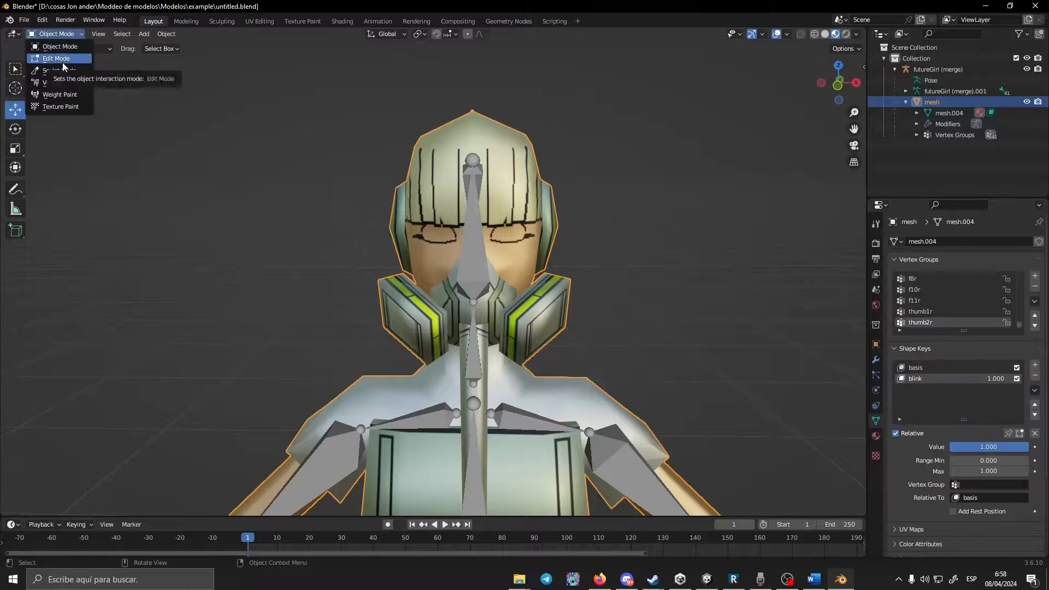
click(52, 56)
middle_drag(382, 230, 421, 218)
key(g)
key(y)
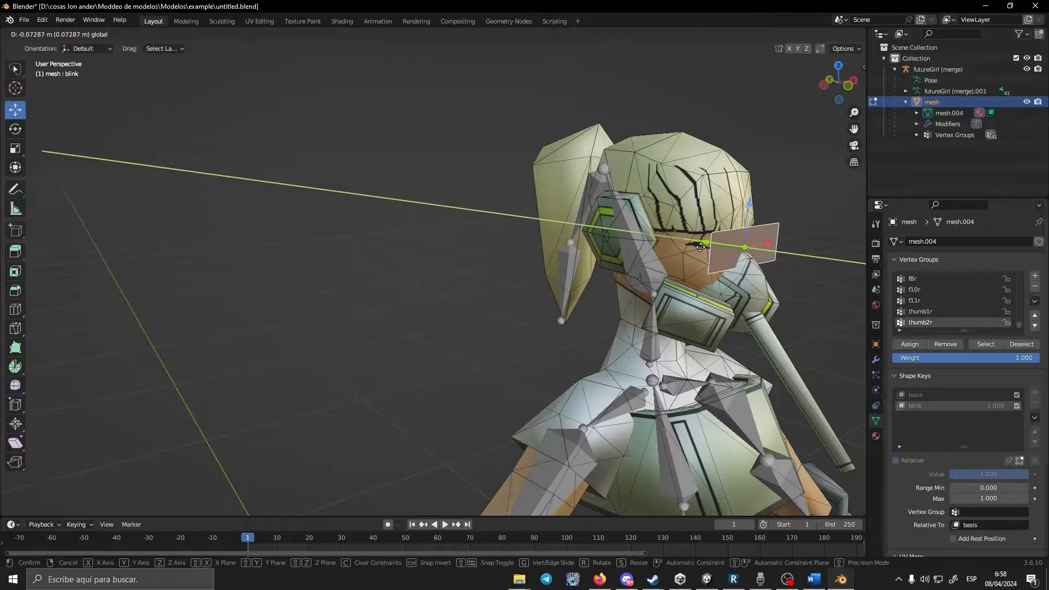
click(822, 264)
middle_drag(822, 265, 724, 246)
click(710, 243)
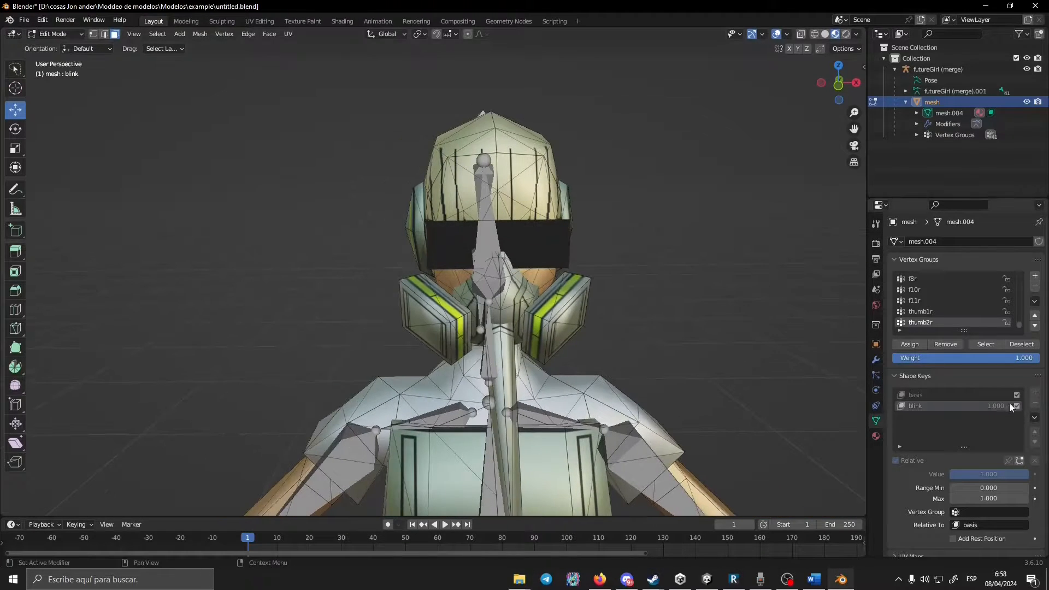
click(62, 34)
click(60, 47)
Toggle the blink shape key off and on repeatedly to check the blink effect on the character's face
click(1014, 377)
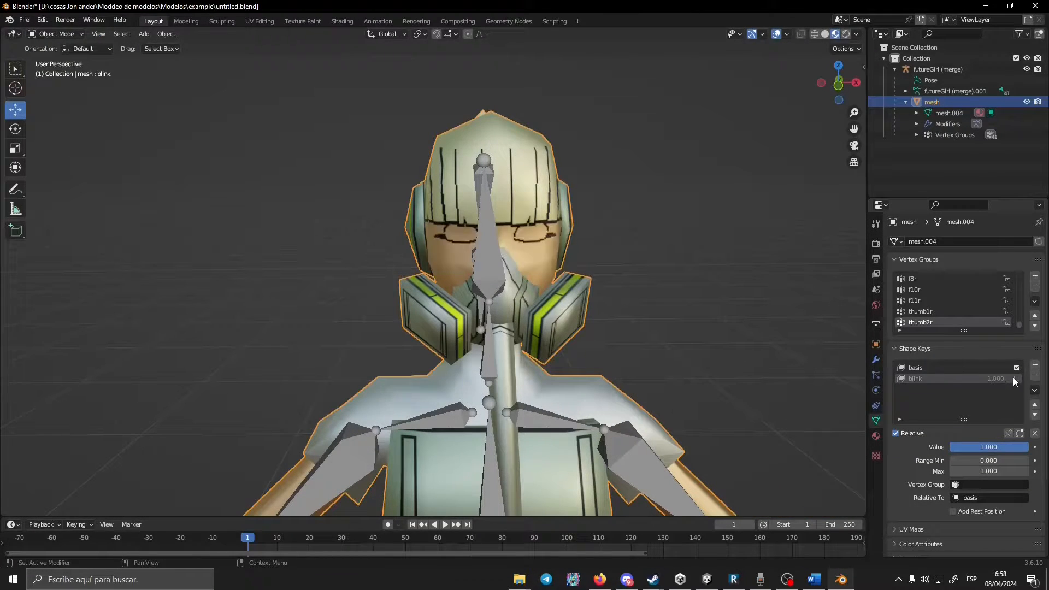
click(1014, 378)
click(1014, 378)
click(1015, 378)
click(1014, 379)
click(1014, 378)
click(1014, 379)
click(1015, 379)
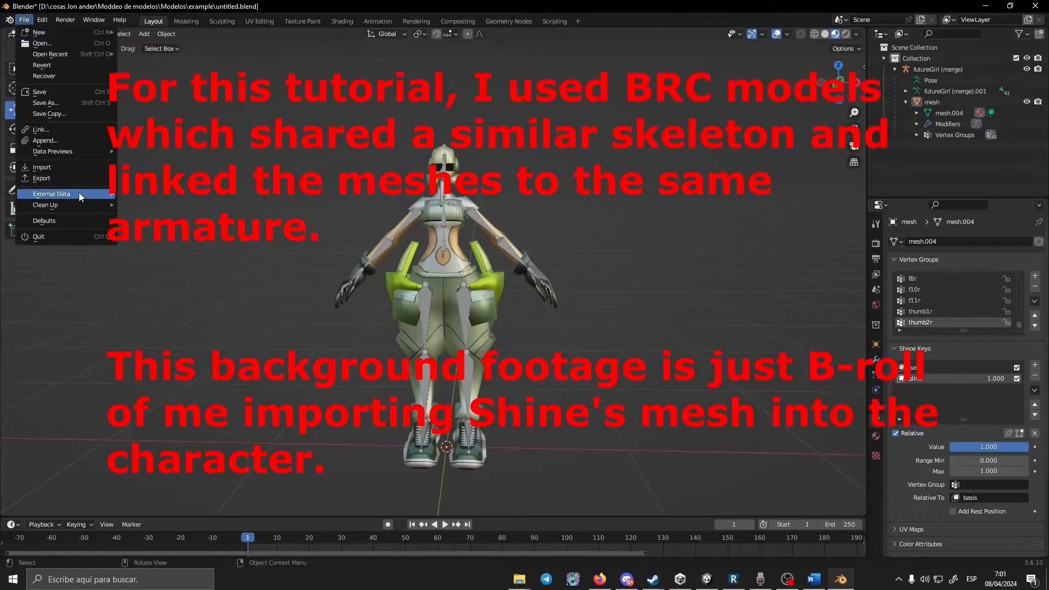
Import bunGirl (merge).fbx into the scene and delete the extra helper objects that come with it
mouse_move(60, 169)
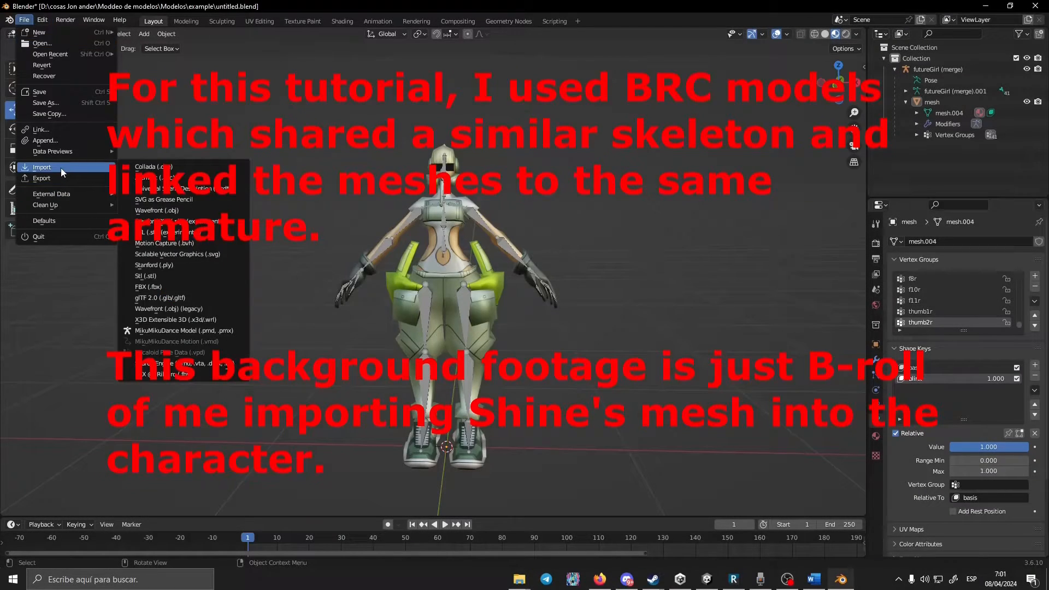
click(161, 285)
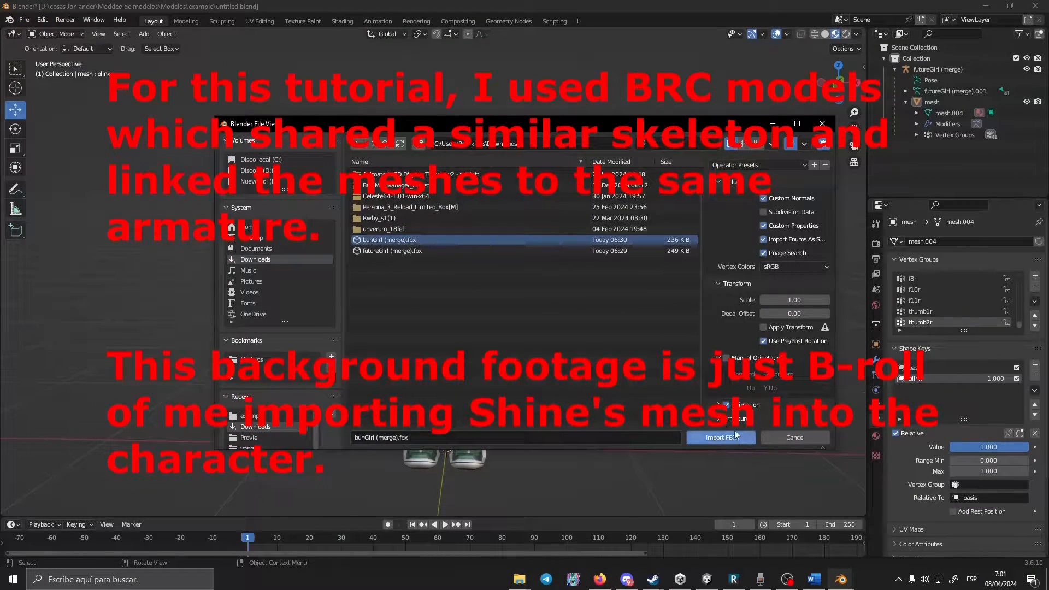
scroll(765, 382, down, 3)
click(710, 437)
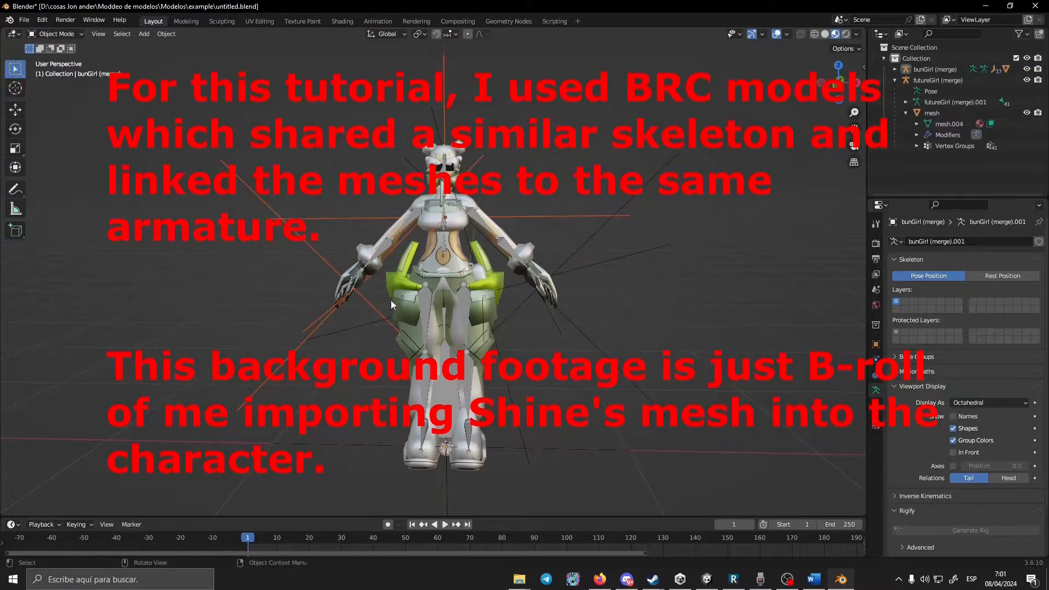
key(Delete)
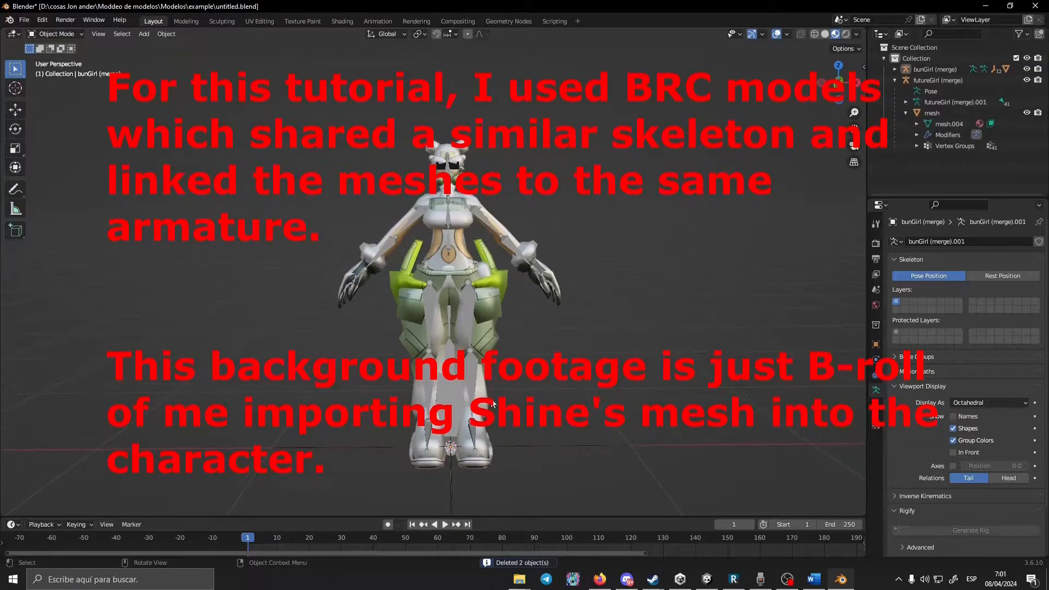
key(Delete)
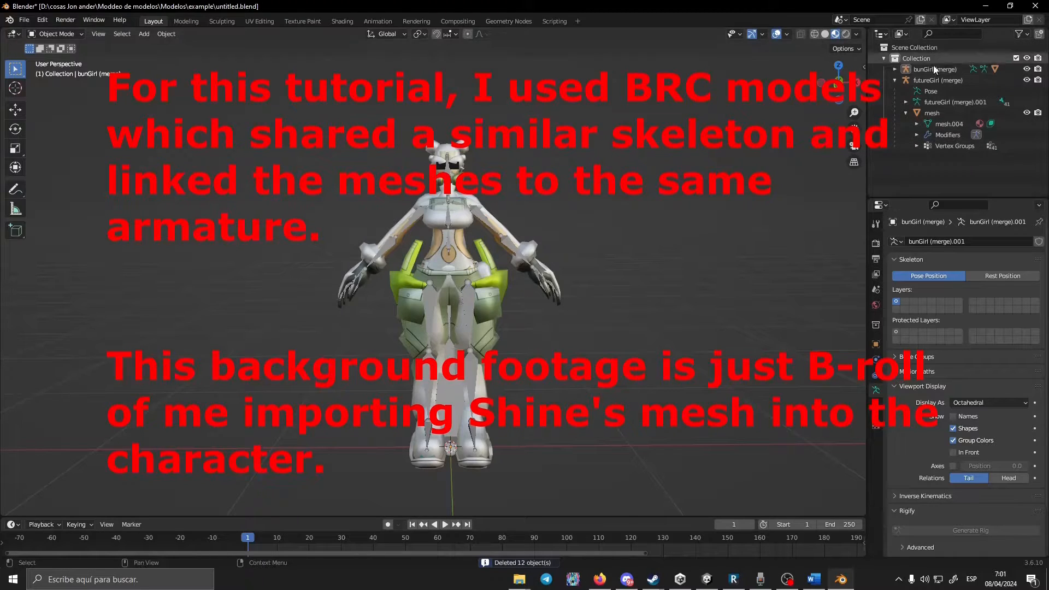
Parent the imported mesh.001 to the futureGirl (merge) armature and remove the bunGirl (merge) armature
click(894, 69)
click(938, 101)
shift+drag(935, 102, 938, 113)
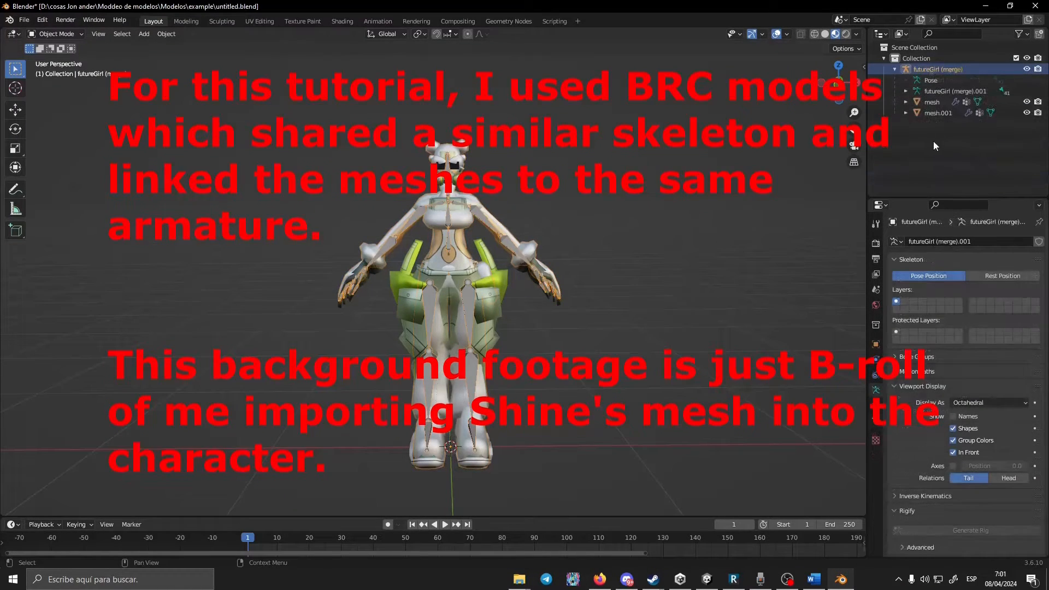
click(933, 140)
Give mesh.001's material an image texture as base color, using bunGirlTex.png
click(1026, 102)
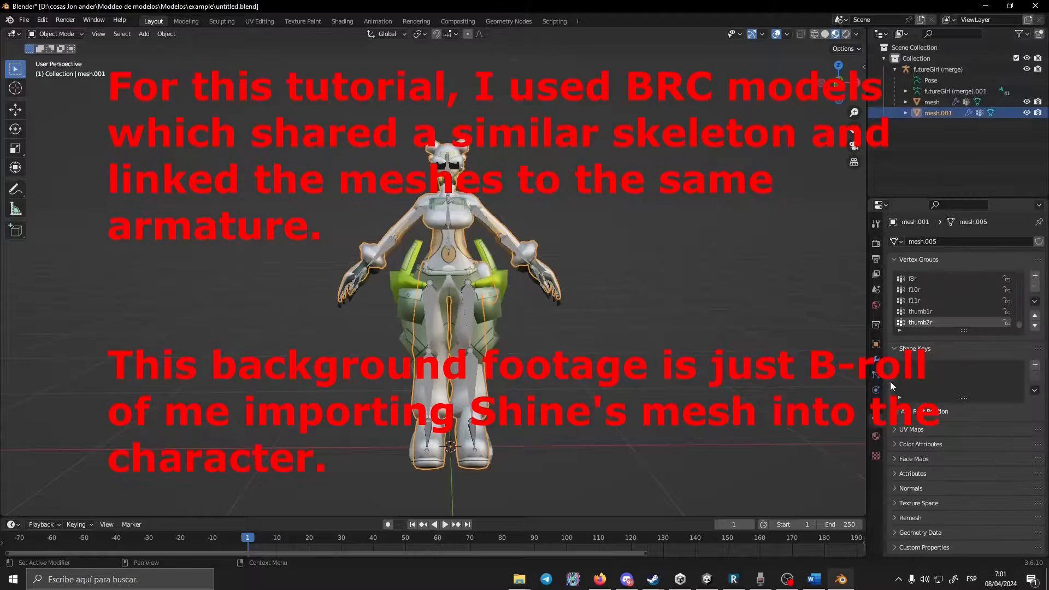
click(989, 403)
click(716, 295)
click(1008, 417)
double_click(383, 174)
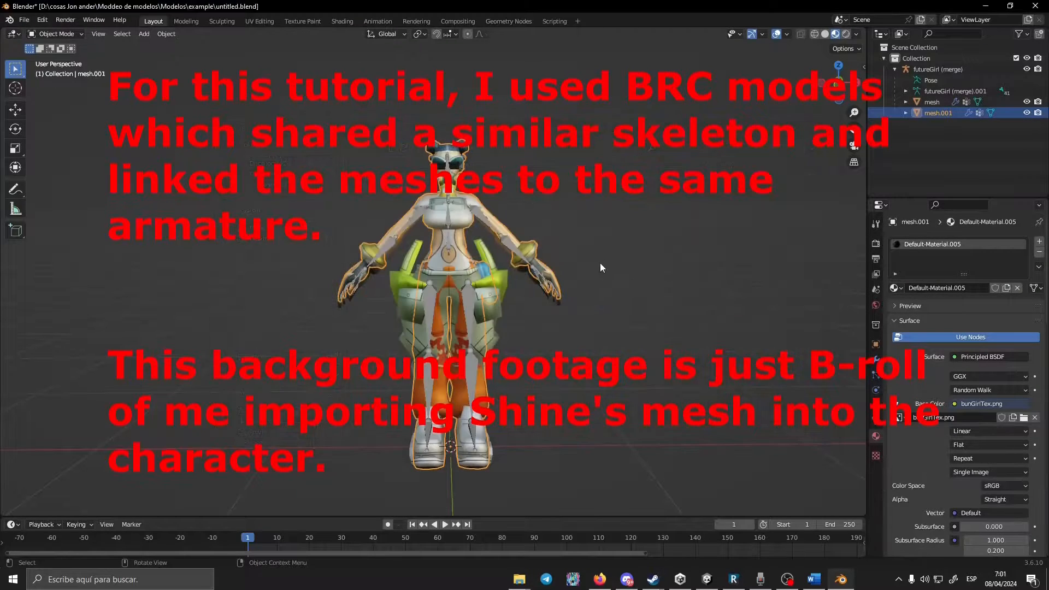
Test how both meshes follow the futureGirl armature by rotating an arm bone in Pose Mode, and undo the rotation
click(999, 181)
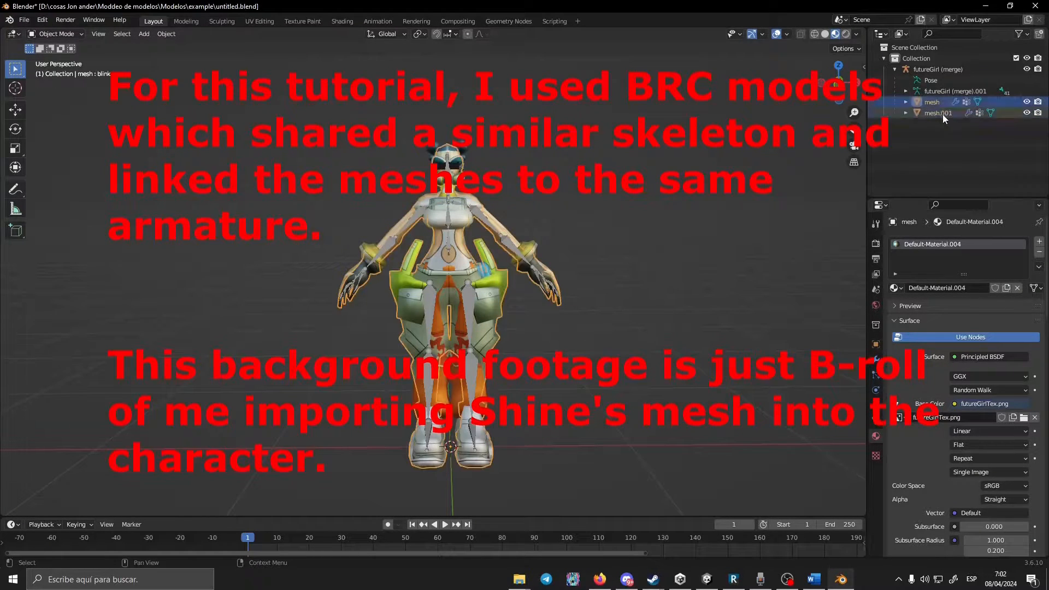
click(929, 69)
key(ctrl+Tab)
click(494, 224)
key(r)
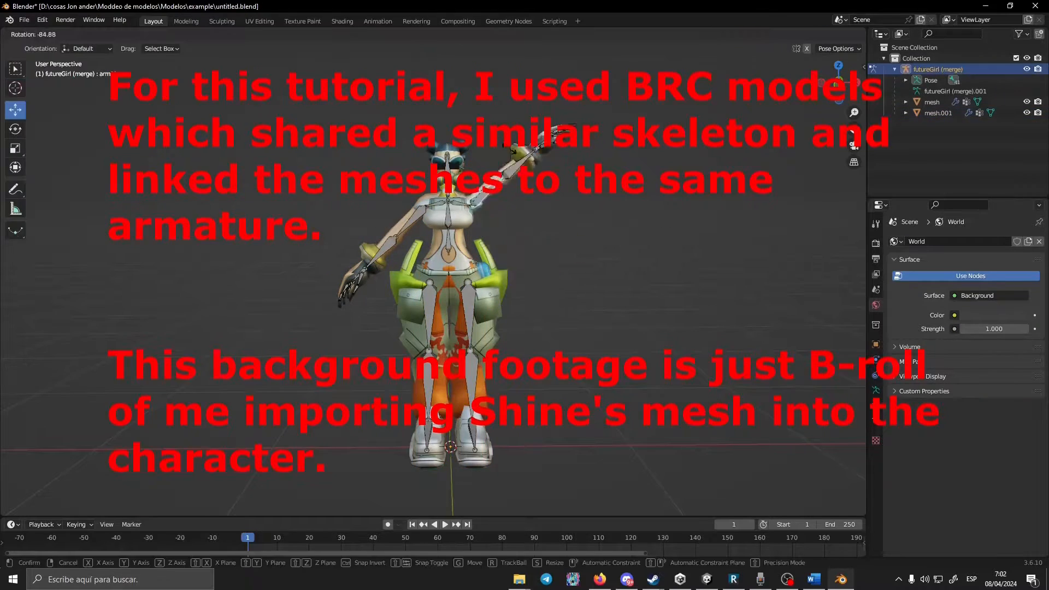
click(617, 274)
middle_drag(617, 274, 570, 276)
key(ctrl+z)
click(459, 297)
key(g)
key(Escape)
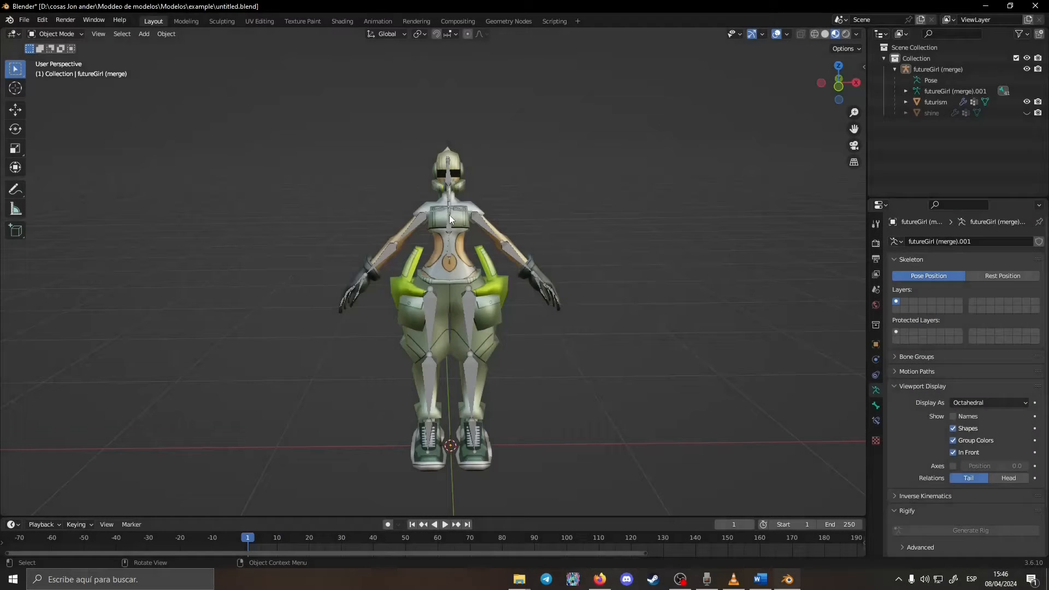
Put the futureGirl armature in Pose Mode and examine the ponytail1 and ponytail2 hair bones from the side and front
click(445, 209)
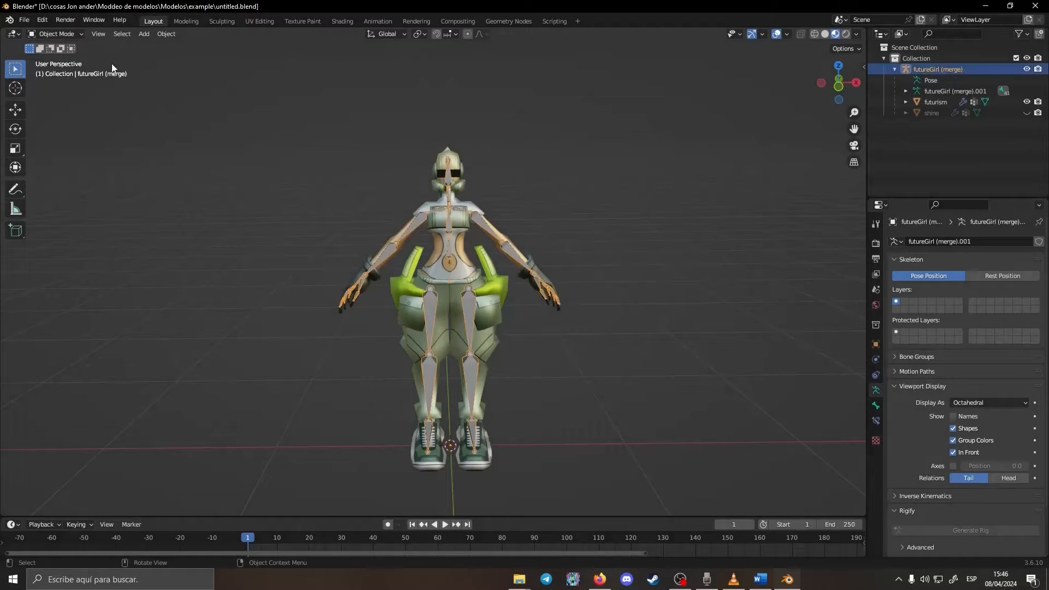
click(57, 34)
click(60, 72)
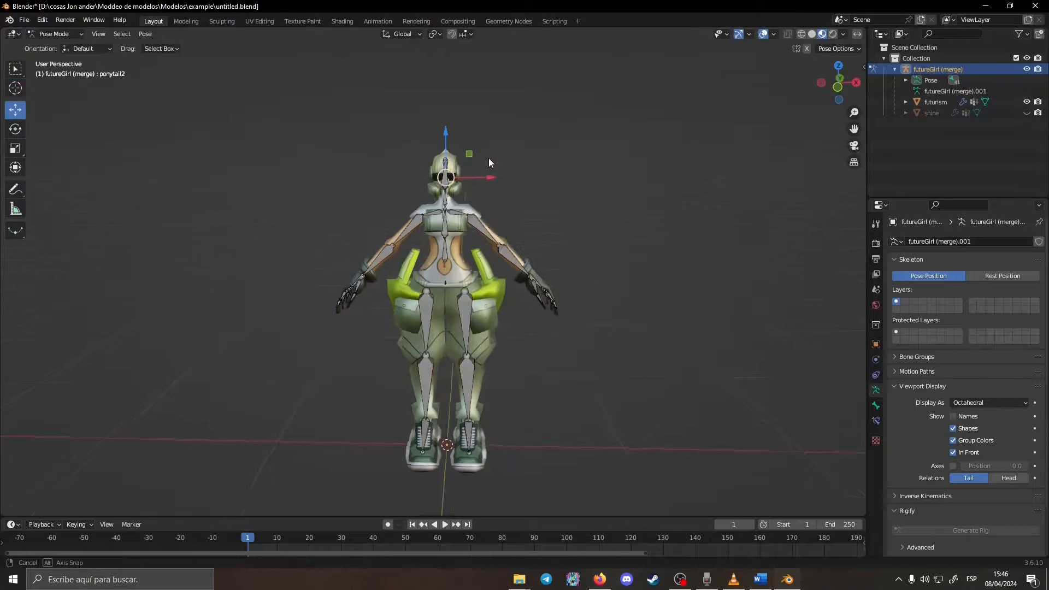
middle_drag(489, 158, 371, 139)
scroll(384, 109, up, 3)
click(386, 108)
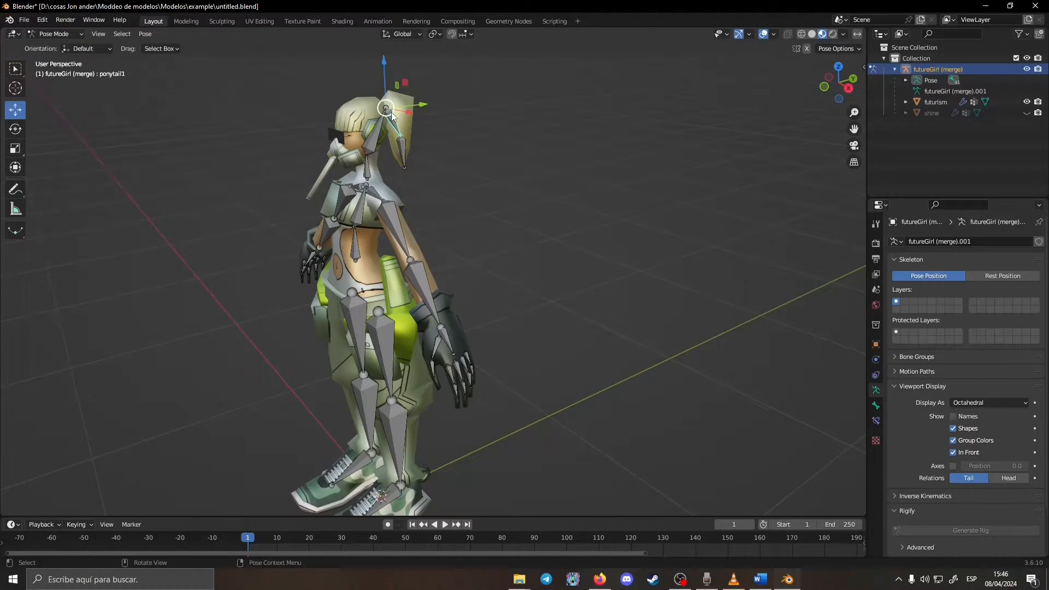
click(404, 146)
middle_drag(480, 172, 569, 161)
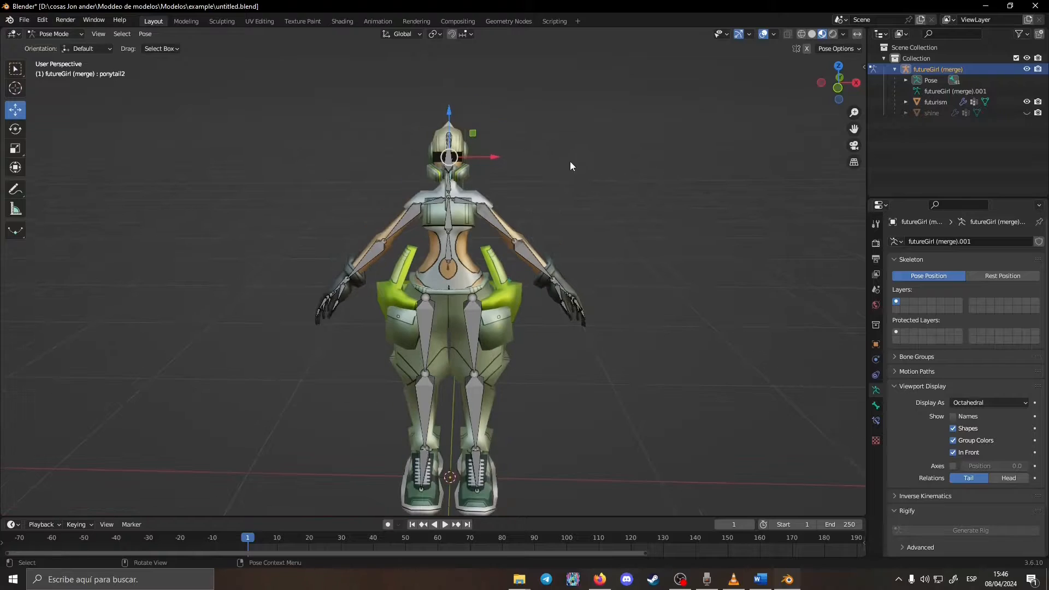
Hide the futurism mesh to examine the bare skeleton, return to Object Mode, and show the mesh again
click(1027, 102)
middle_drag(577, 201, 522, 201)
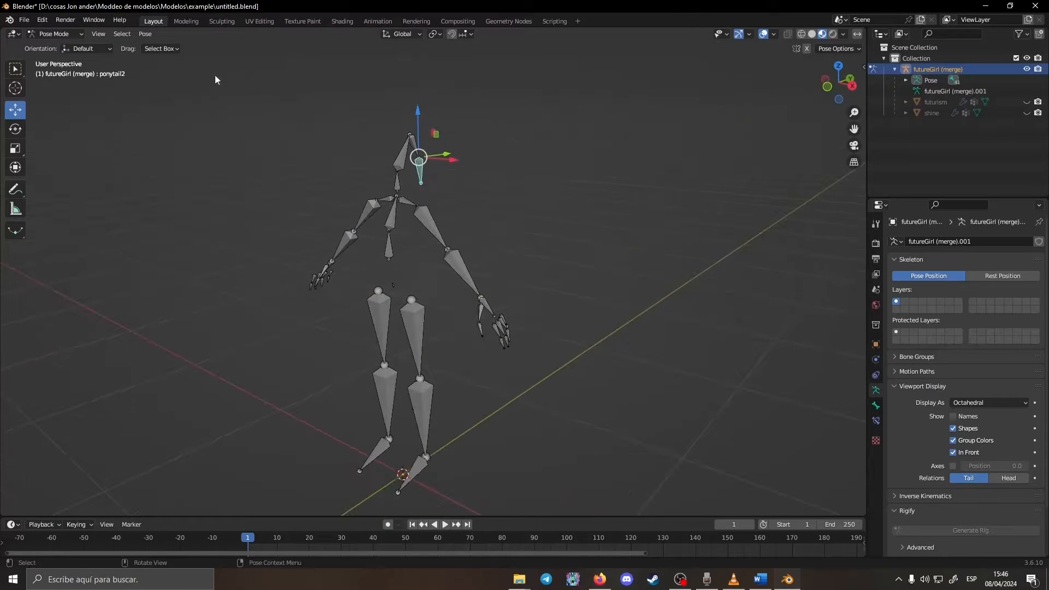
click(55, 34)
click(47, 48)
click(936, 102)
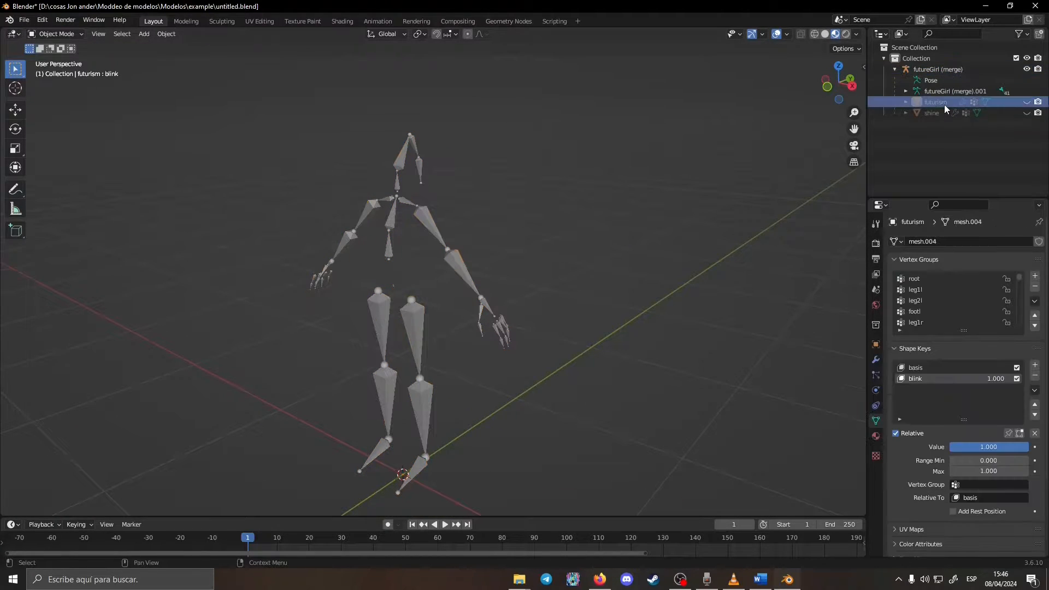
click(1026, 102)
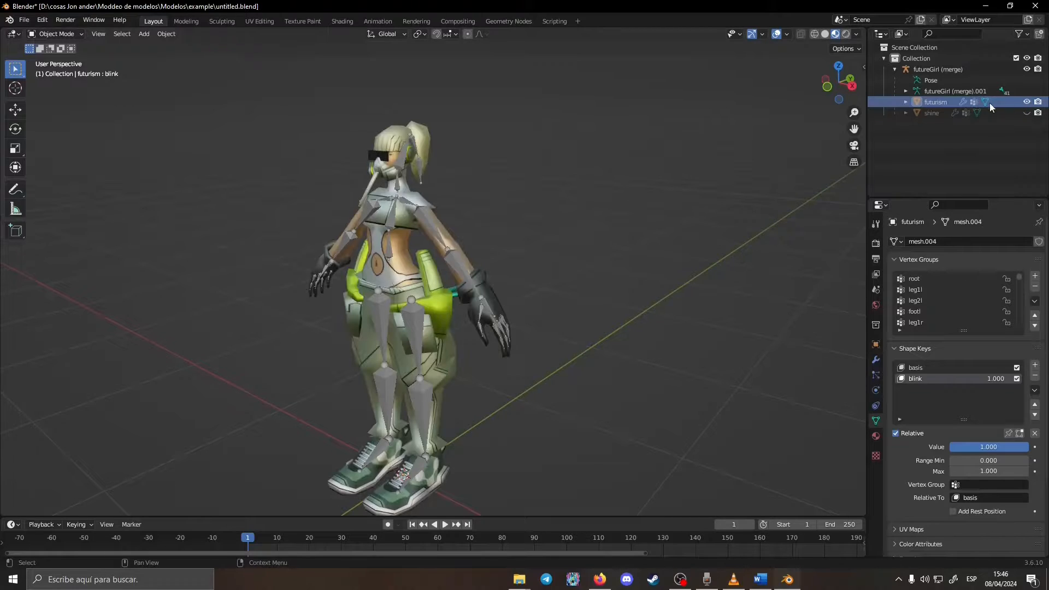
Examine the futurism mesh's ponytail1 and ponytail2 vertex group weights in Weight Paint mode, and return to Object Mode
click(54, 33)
click(46, 91)
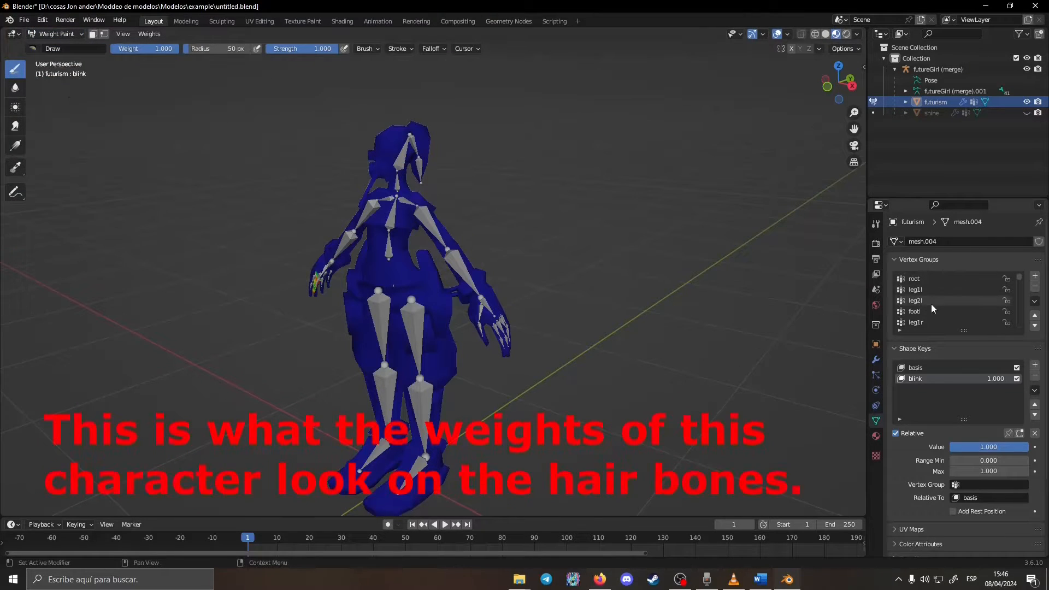
scroll(930, 304, down, 6)
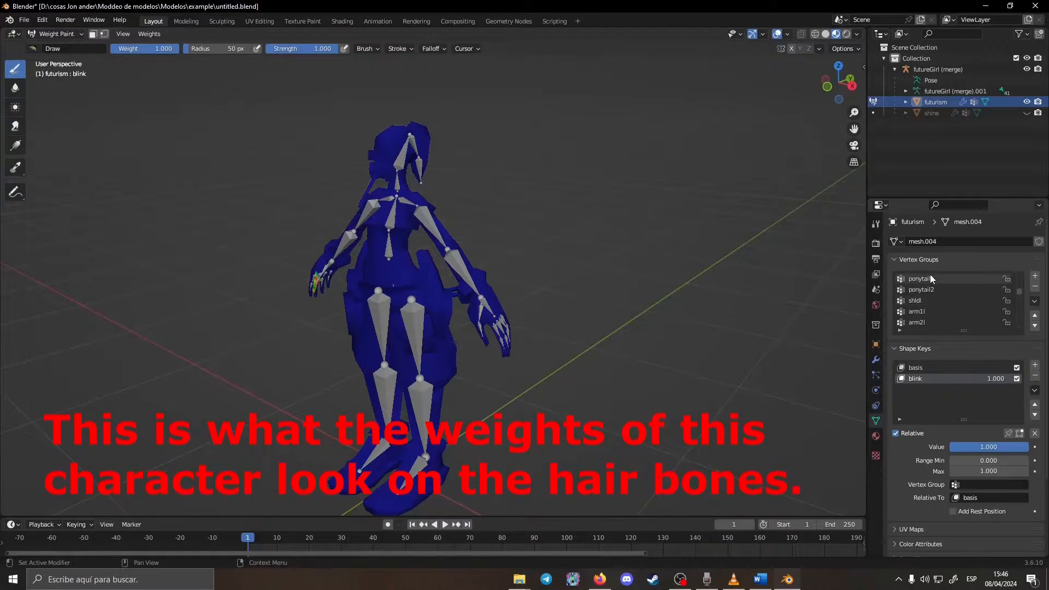
click(931, 279)
click(944, 289)
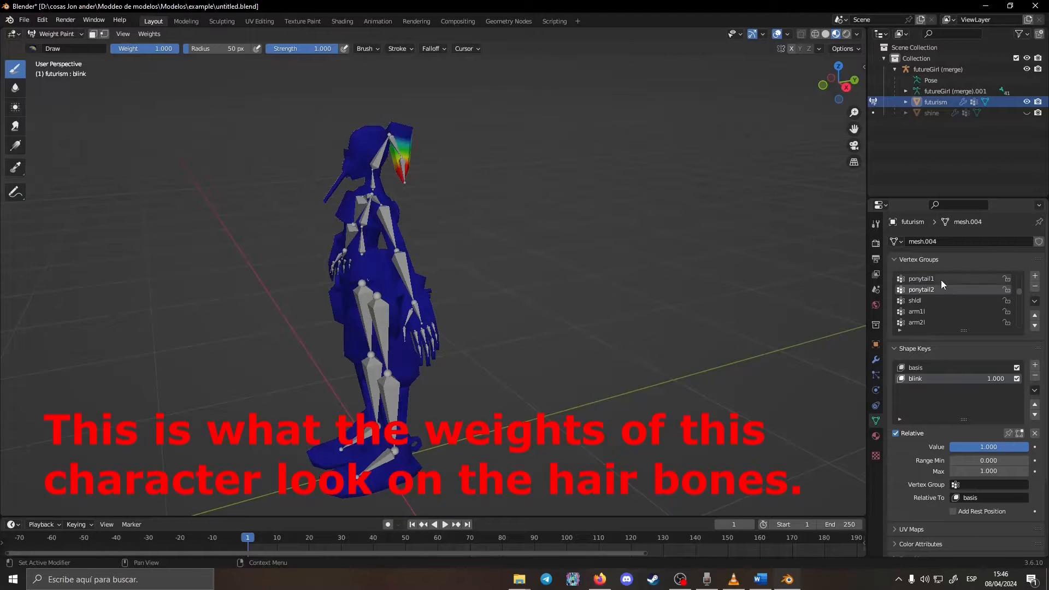
click(940, 280)
click(942, 288)
middle_drag(590, 270, 535, 285)
click(54, 34)
click(73, 47)
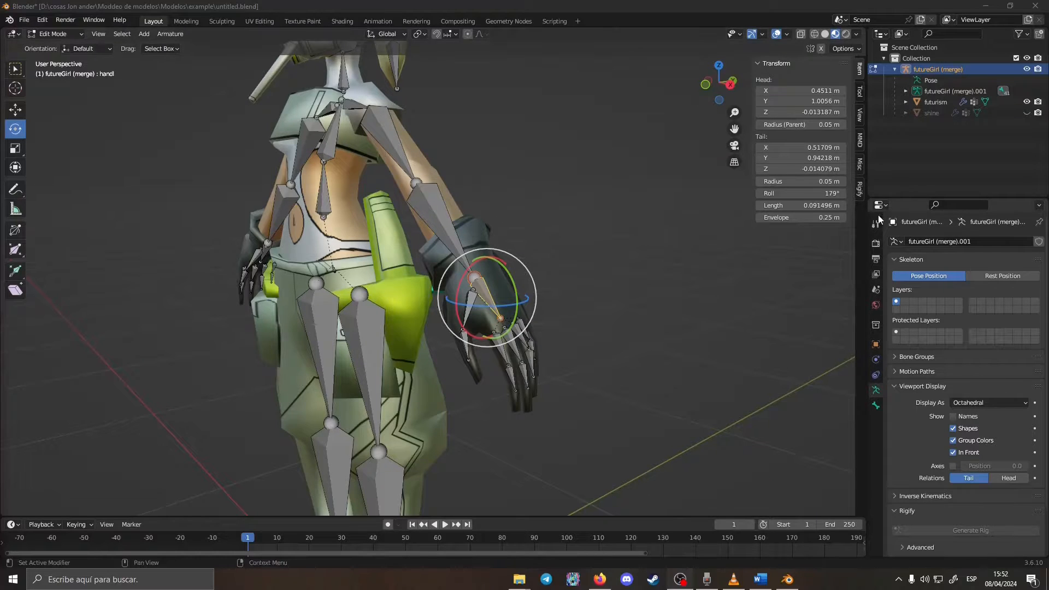
Set the handl bone's roll to about -62° in Edit Mode
click(828, 194)
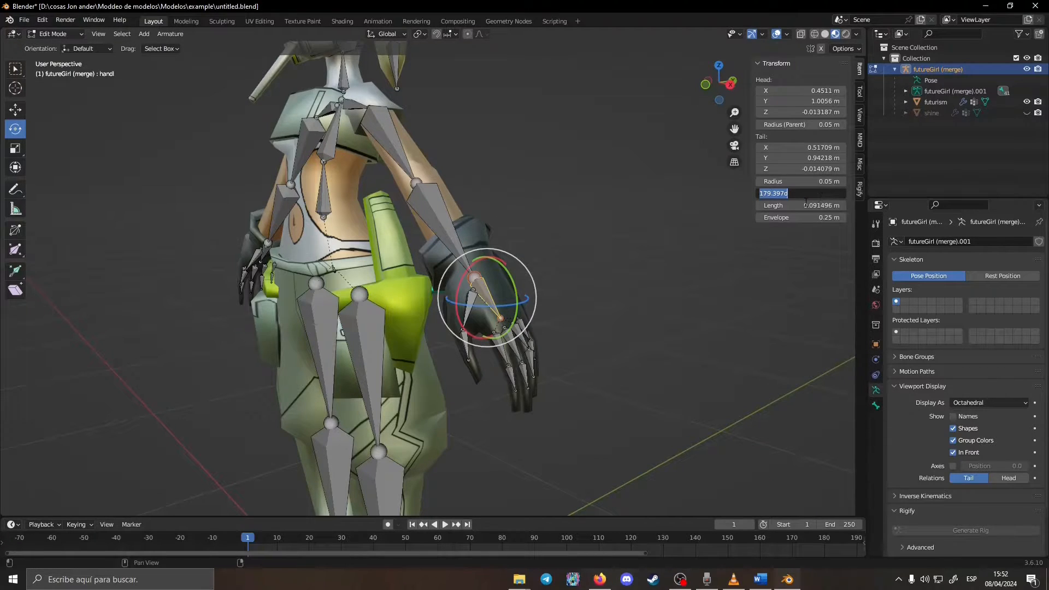
key(Return)
drag(801, 194, 853, 193)
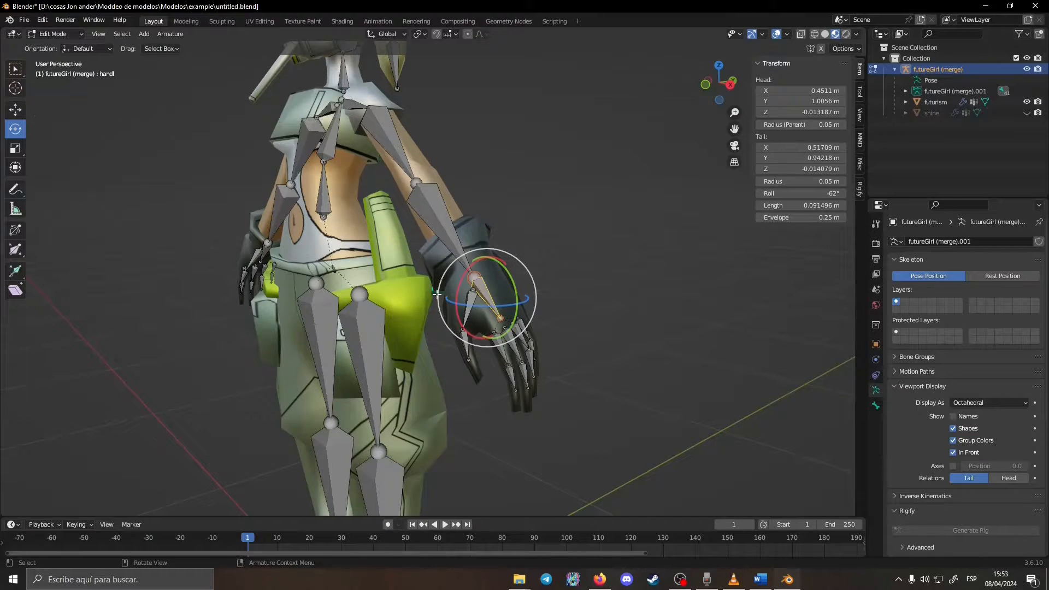
Try rotating a bone in the character's left hand in Edit Mode, undo the rotation, and clear the selection
click(546, 248)
click(478, 294)
click(481, 303)
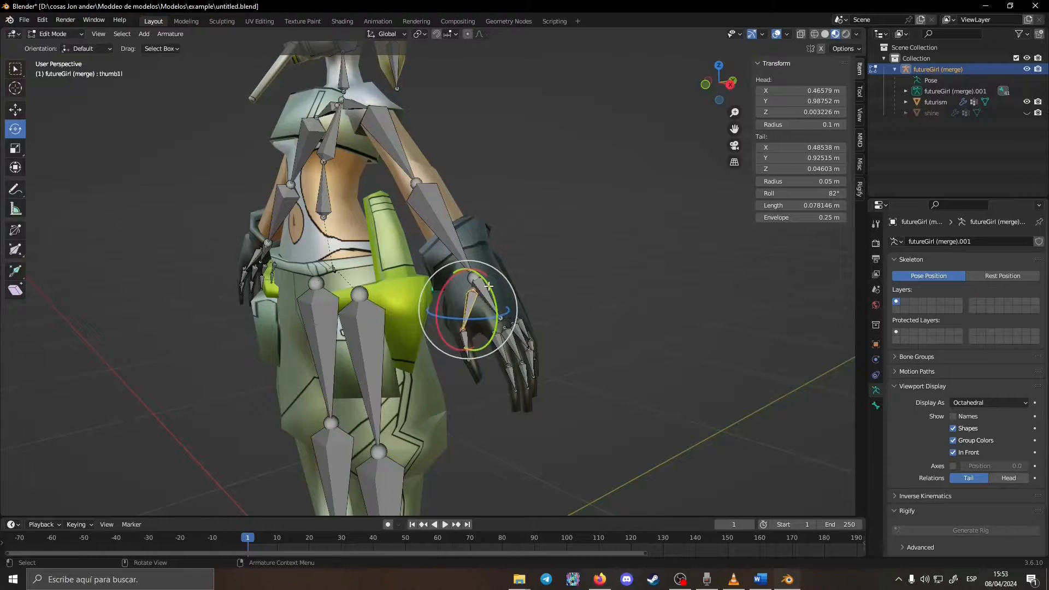
mouse_move(510, 280)
mouse_down()
mouse_move(528, 311)
mouse_move(507, 273)
mouse_move(519, 307)
mouse_move(513, 289)
mouse_up()
key(ctrl+z)
click(511, 227)
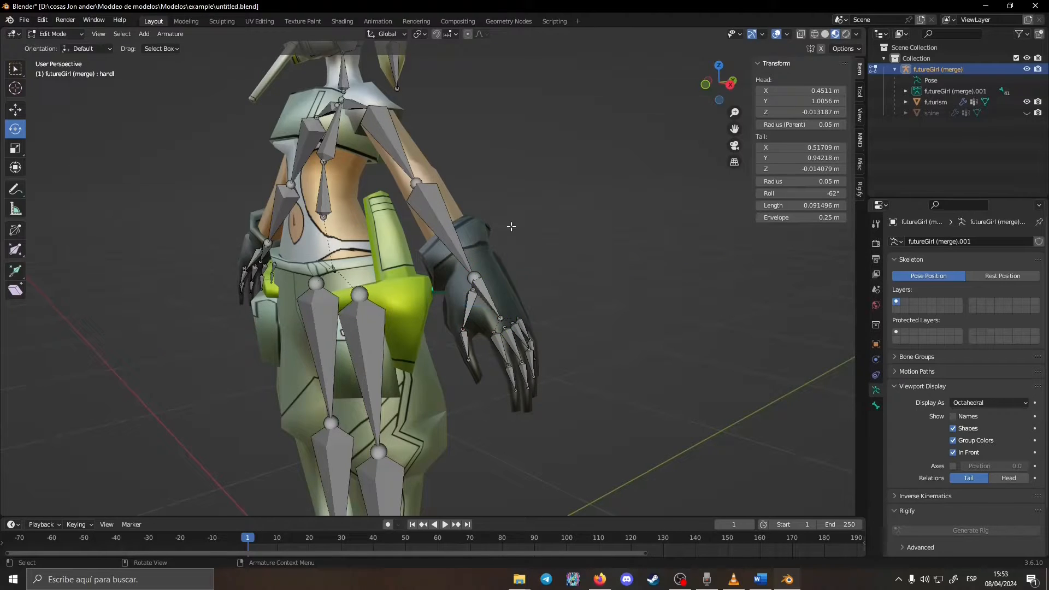
Switch the armature to Pose Mode and rotate the handl bone slightly with the Rotate tool
click(58, 34)
click(63, 74)
click(473, 276)
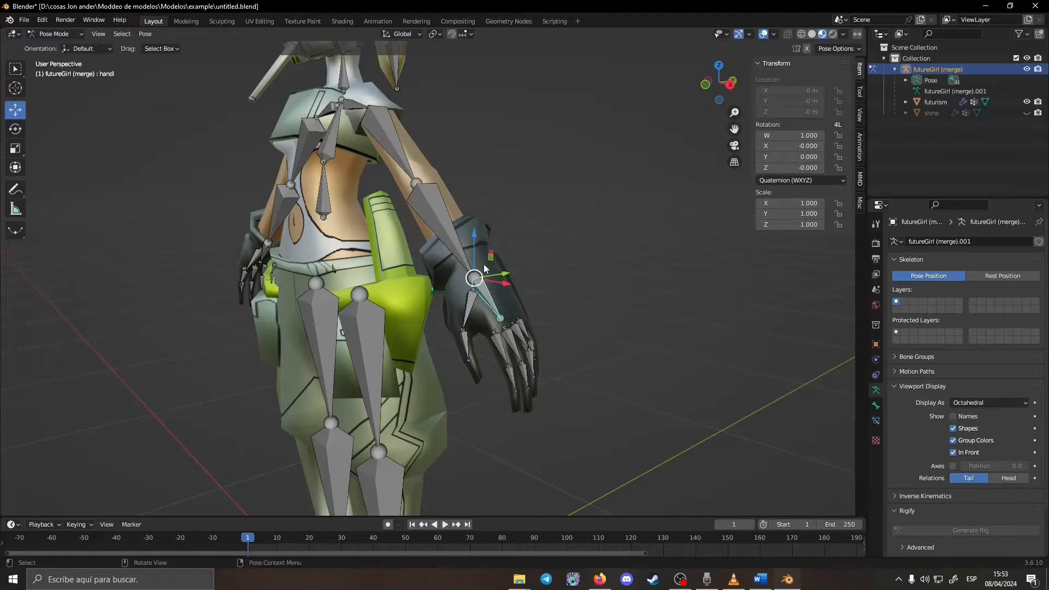
click(15, 129)
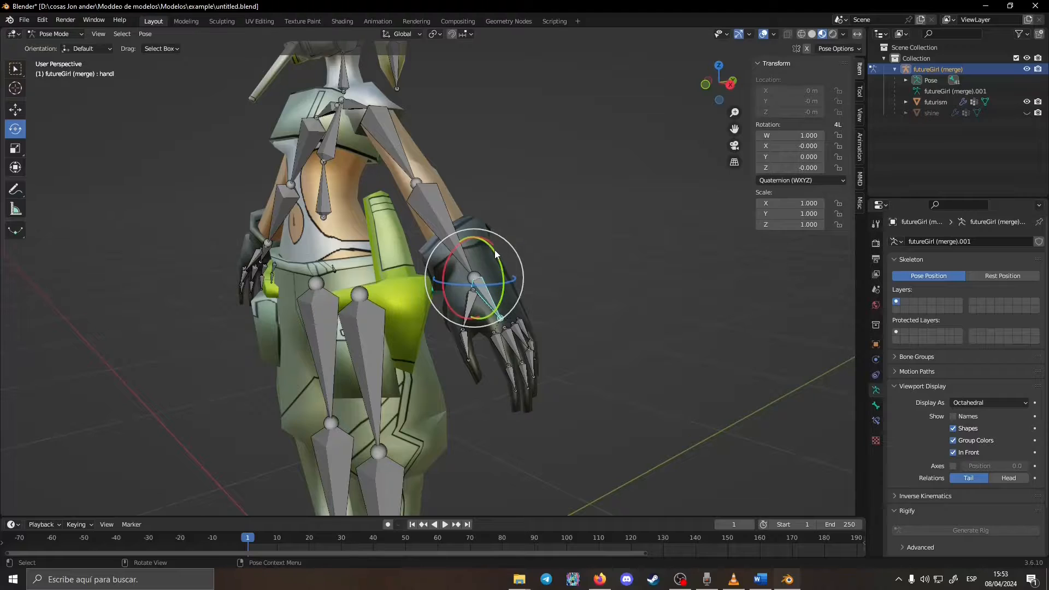
drag(499, 240, 513, 267)
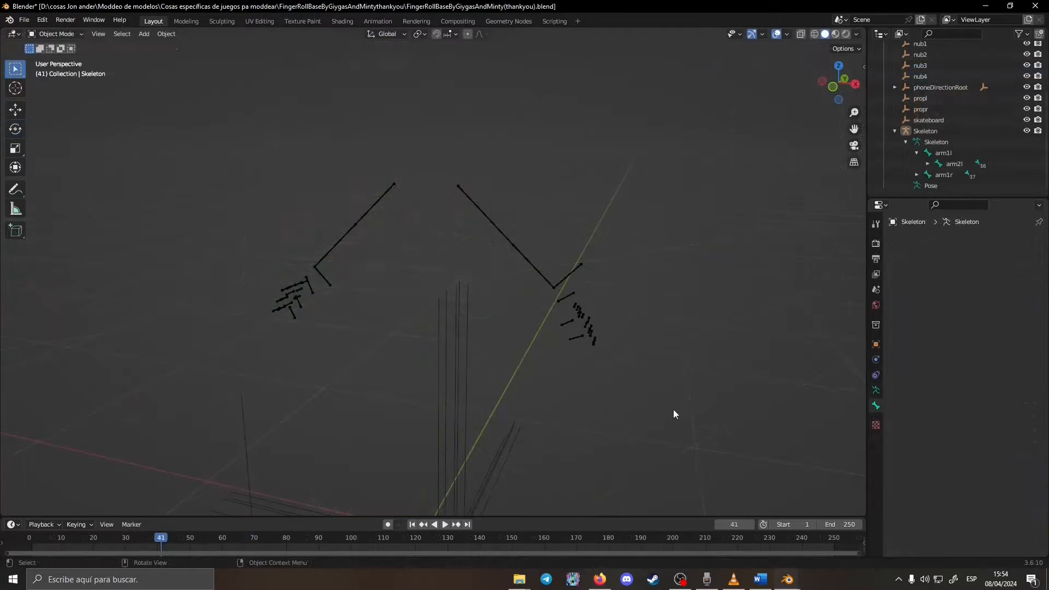
In the FingerRollBase file, select the Skeleton armature containing the arm and finger bones and copy it
middle_drag(670, 398, 659, 395)
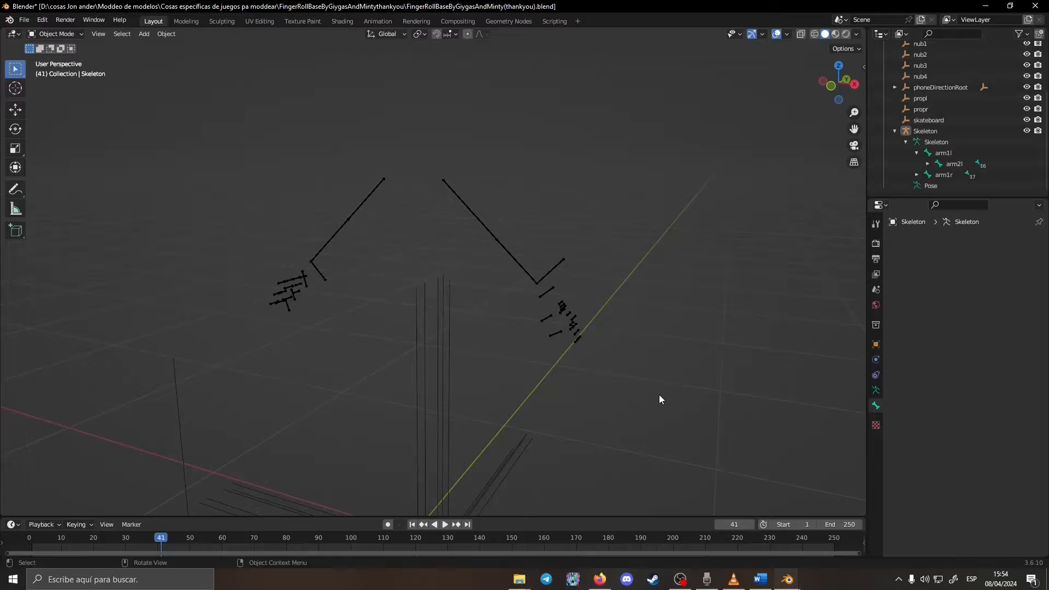
click(536, 282)
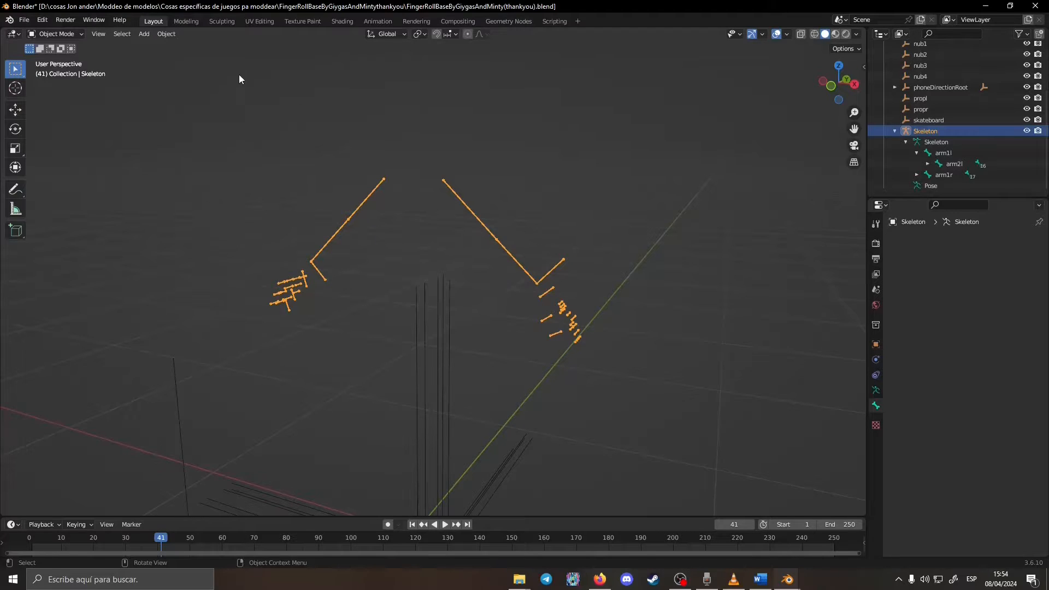
click(57, 34)
click(616, 251)
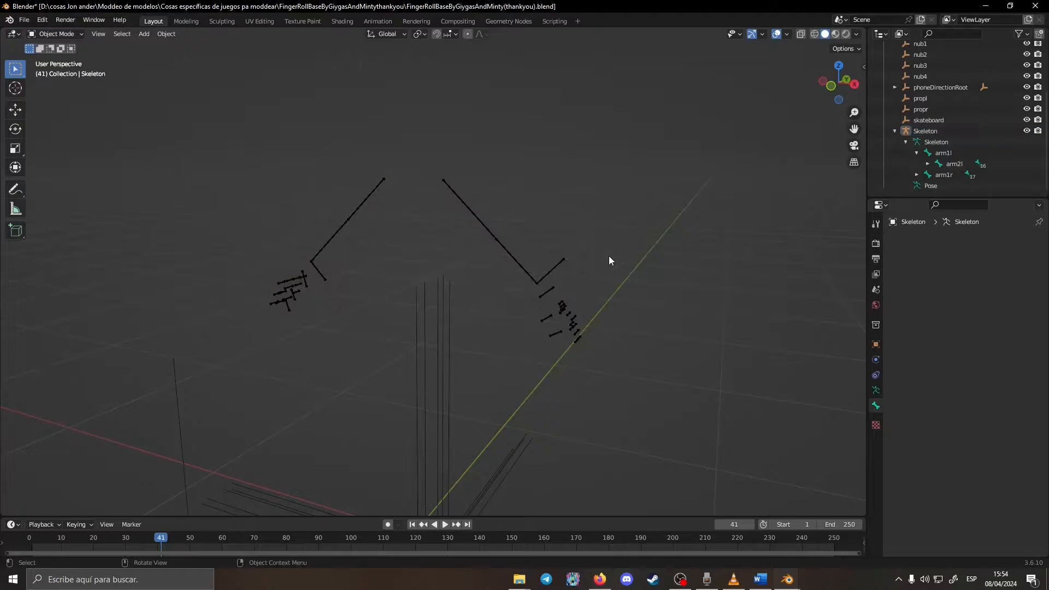
click(531, 279)
key(ctrl+c)
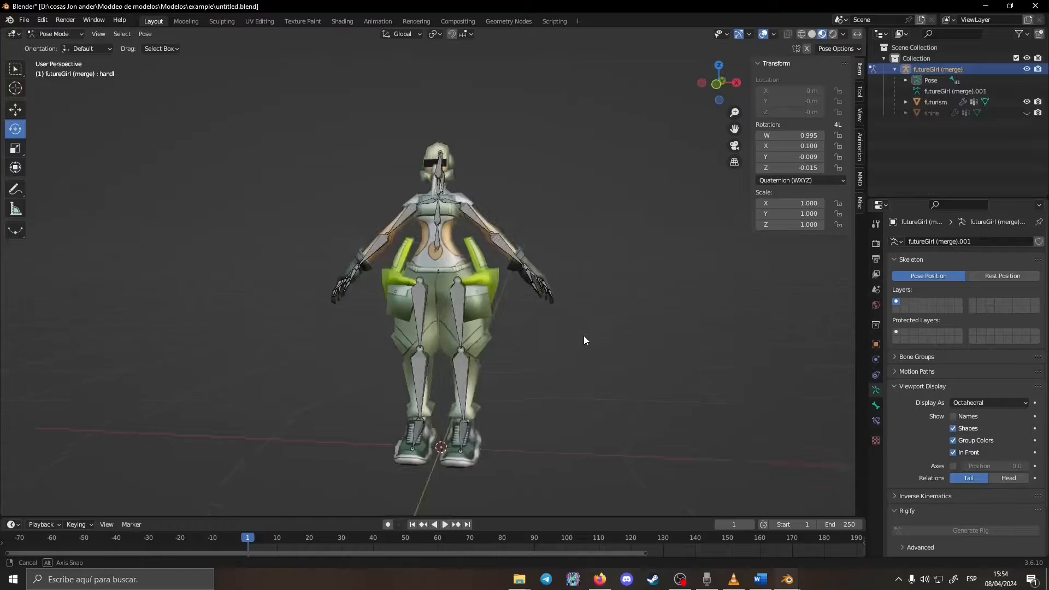
In the character's file, return to Object Mode and paste the copied Skeleton armature into the scene
middle_drag(583, 336, 444, 248)
click(60, 34)
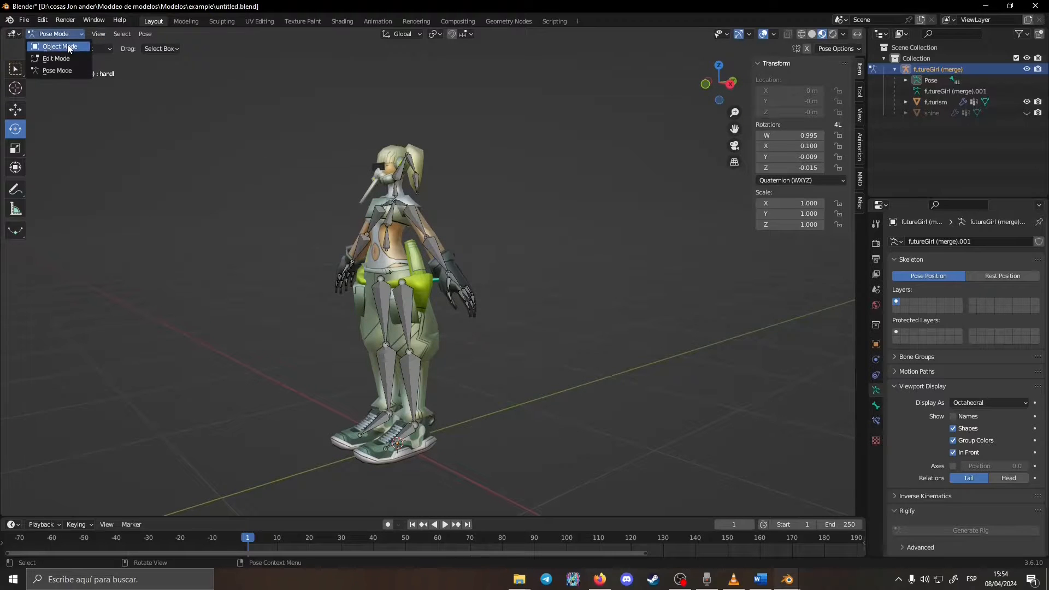
click(67, 47)
key(ctrl+v)
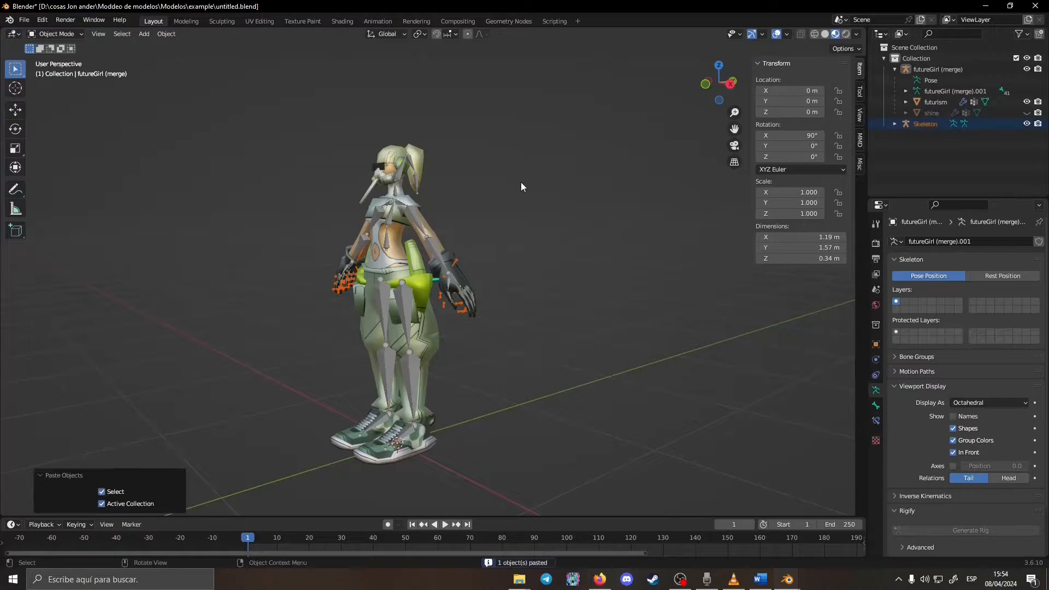
Move the pasted Skeleton armature about 0.34 m along the Y axis so it sits behind the character
middle_drag(520, 186, 208, 182)
click(16, 110)
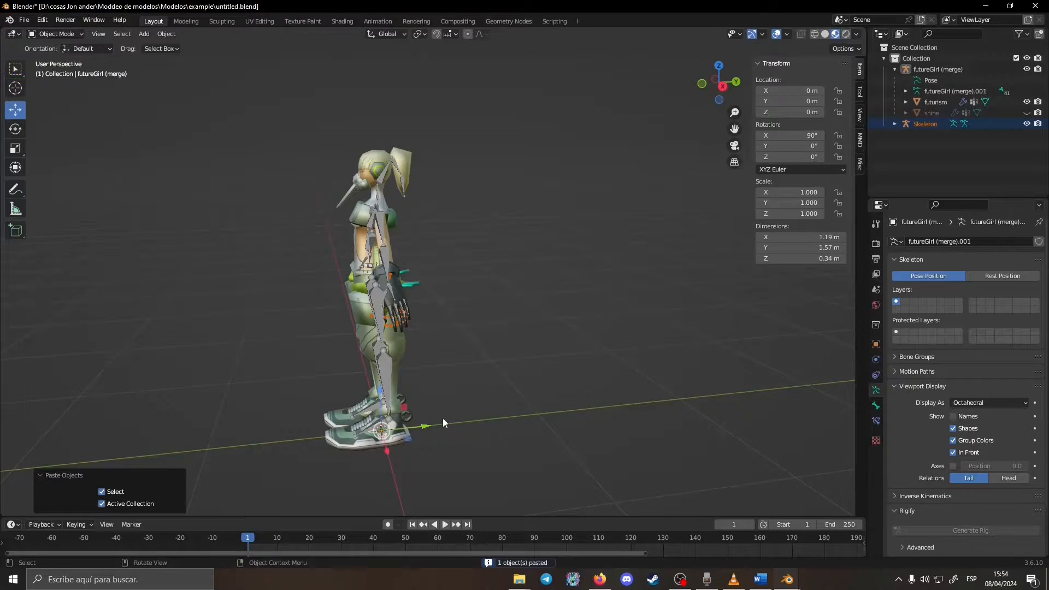
drag(424, 427, 473, 428)
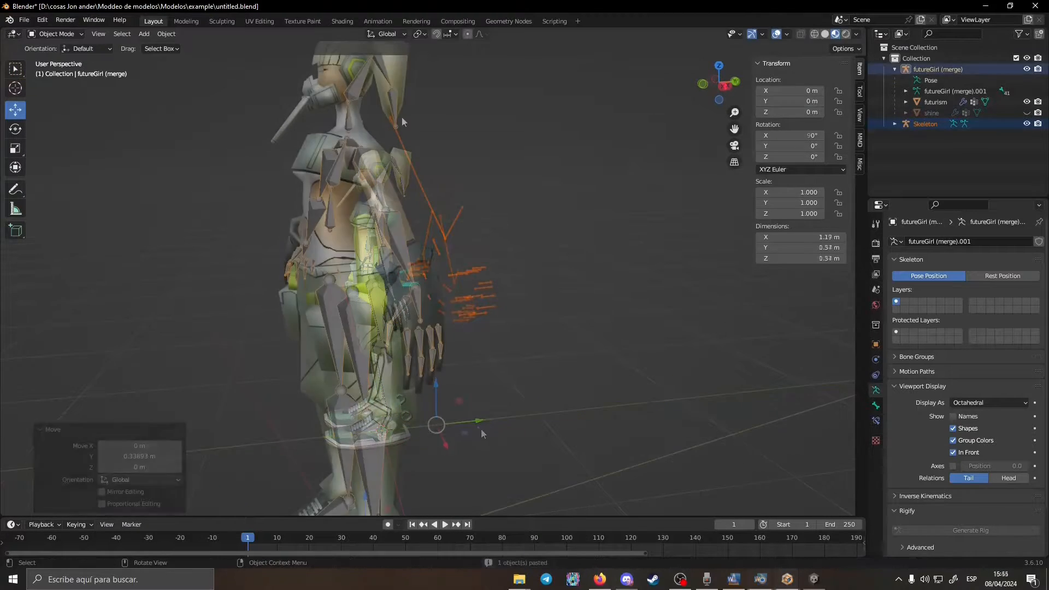
Compare the character's shoulder, arm, hand and thumb bones with the matching Skeleton bones, then inspect the Skeleton's right arm bones
click(449, 230)
click(380, 188)
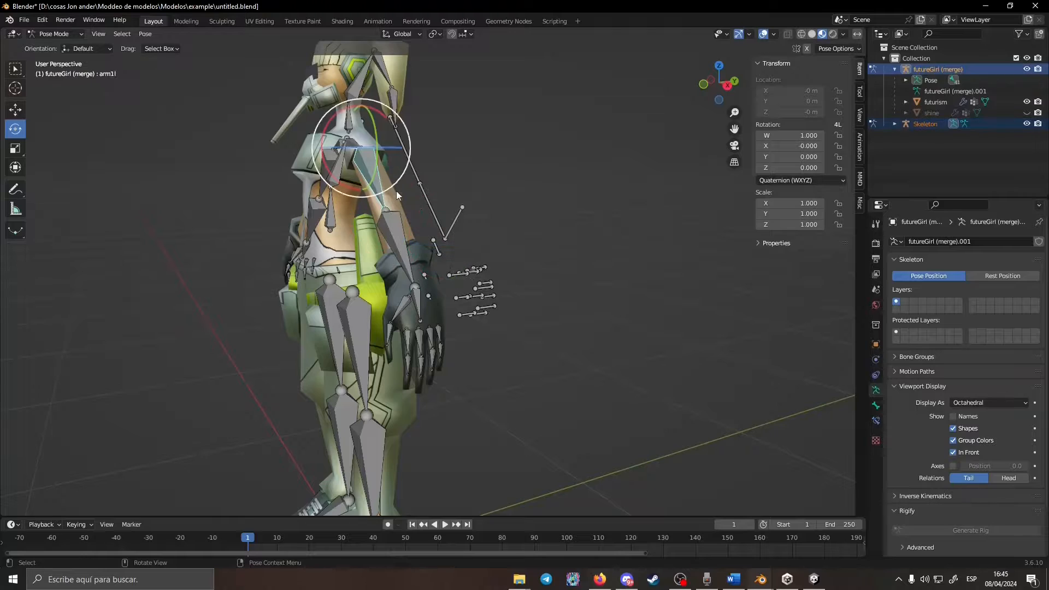
click(424, 191)
click(393, 123)
click(353, 143)
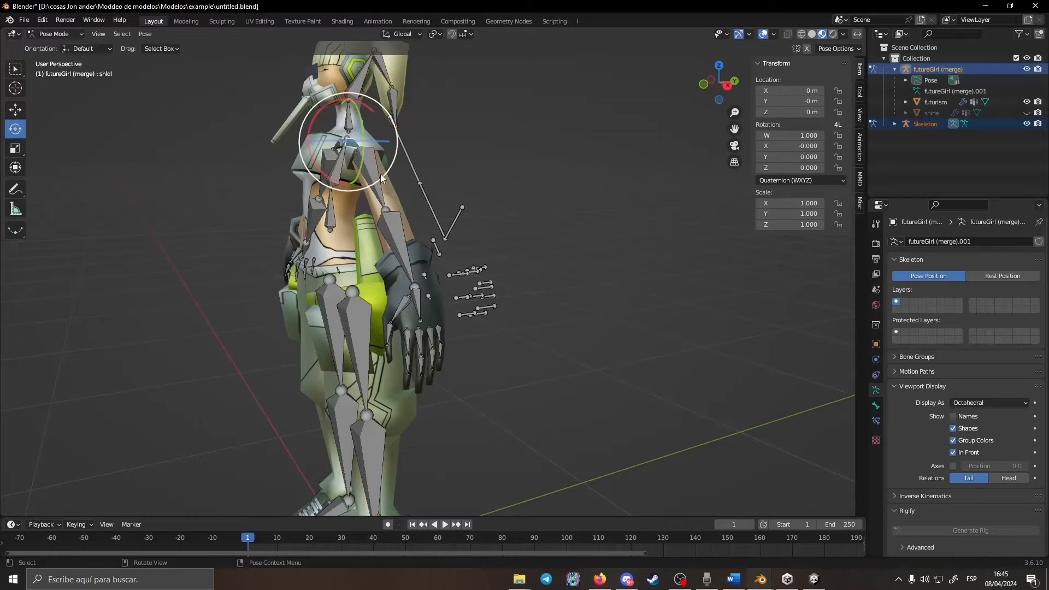
click(373, 176)
click(408, 157)
click(394, 232)
click(435, 216)
click(414, 300)
click(454, 226)
click(403, 306)
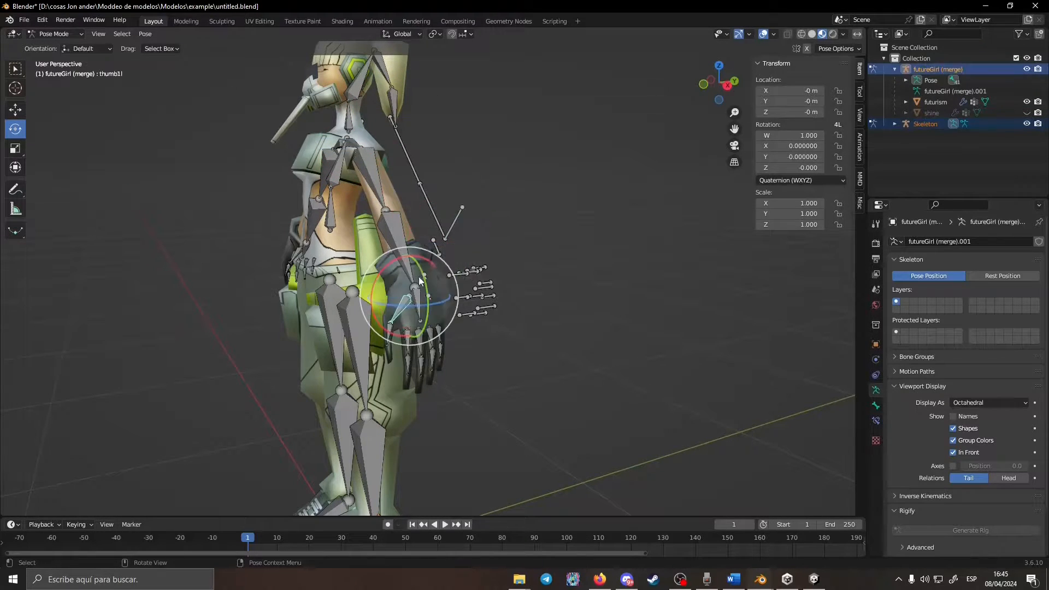
click(435, 245)
click(510, 397)
middle_drag(549, 321, 307, 199)
click(411, 250)
click(399, 196)
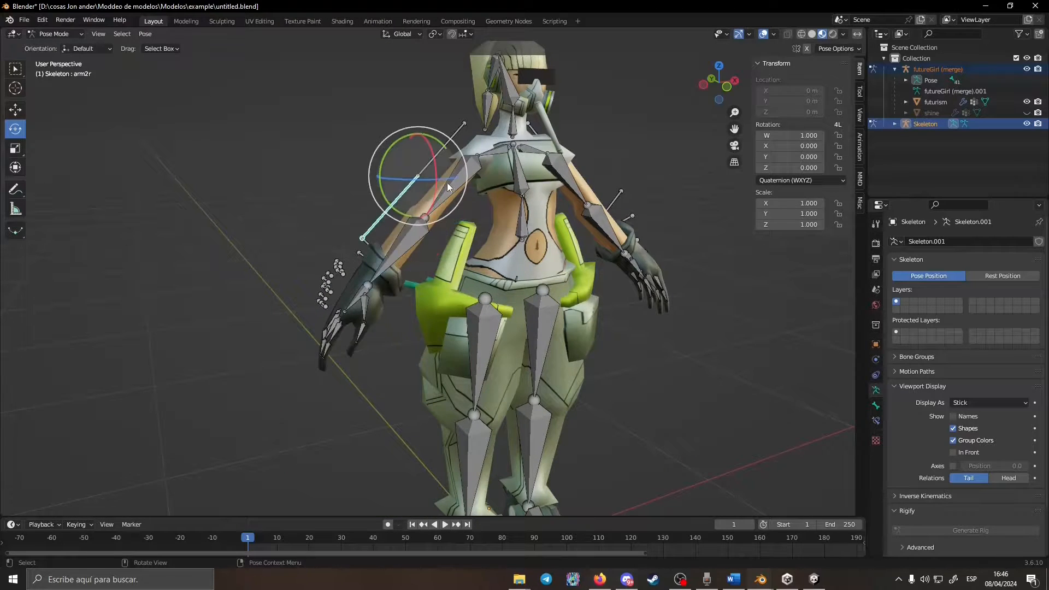
click(441, 146)
Take the Skeleton armature out of Edit Mode and switch it to Pose Mode
key(ctrl+KP_1)
key(KP_1)
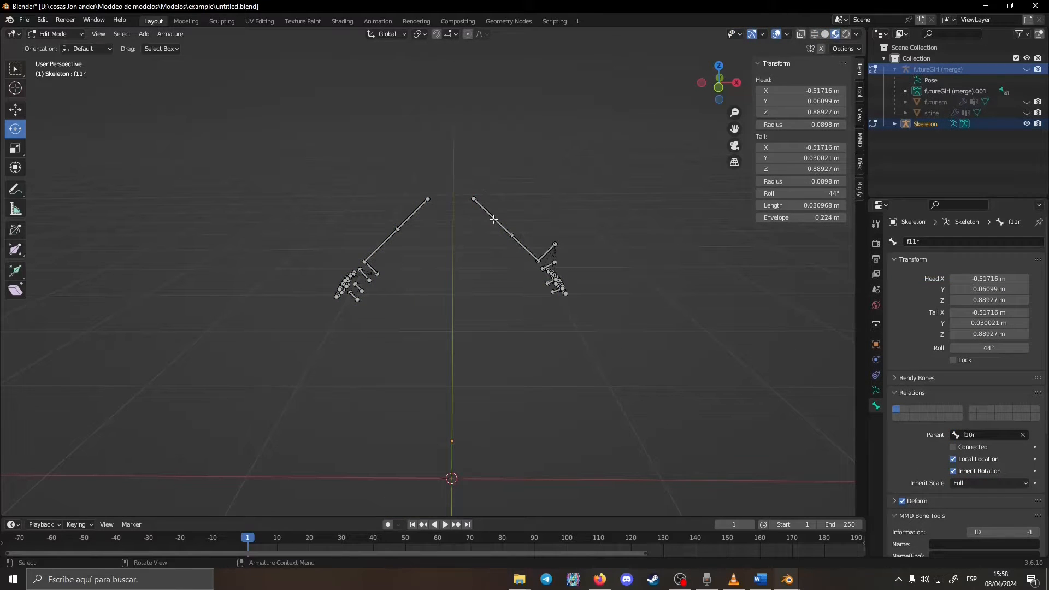
click(67, 34)
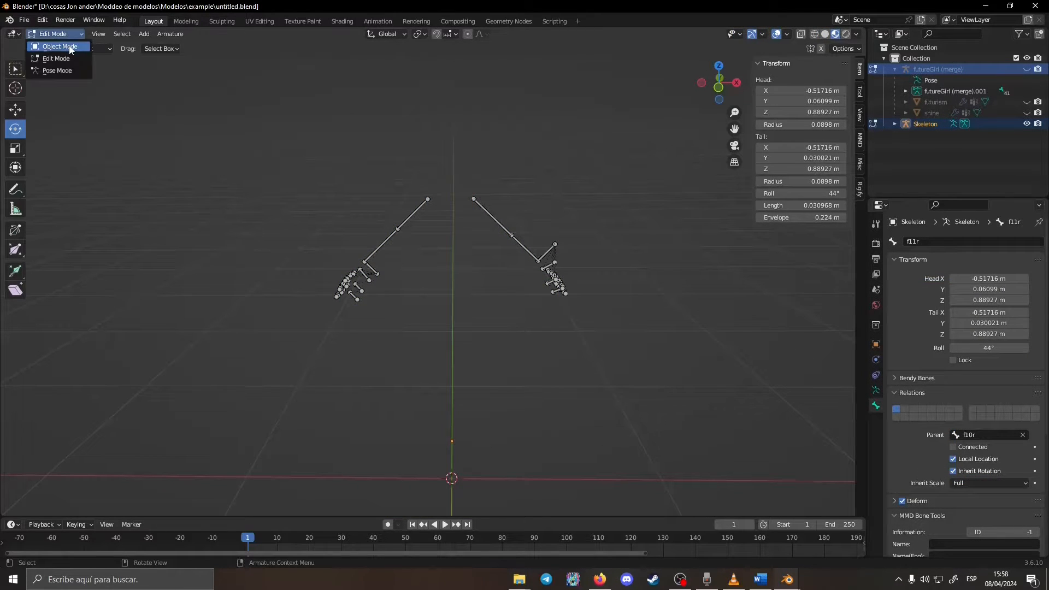
click(60, 47)
click(498, 259)
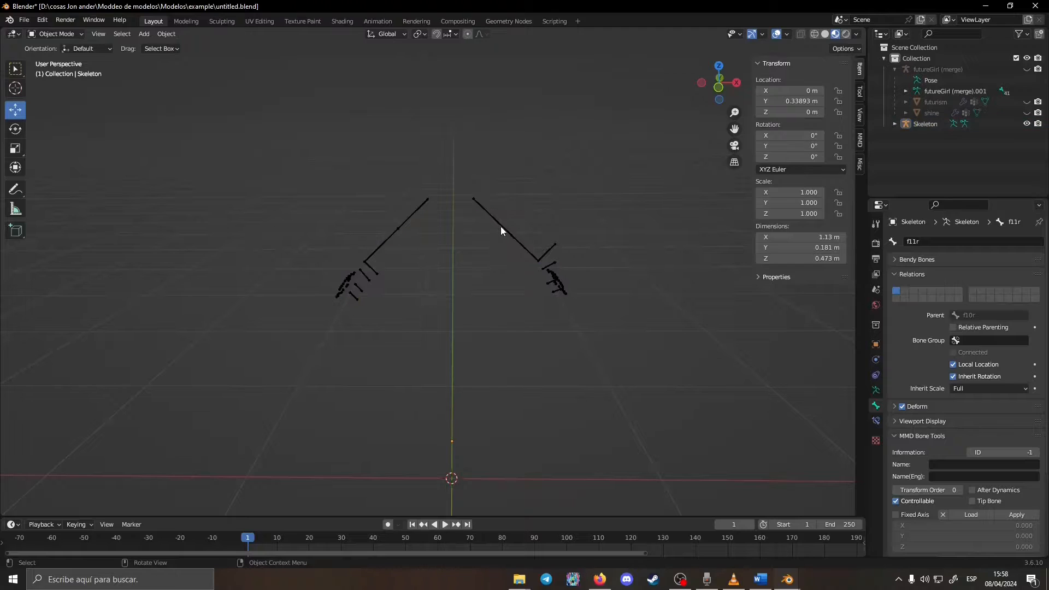
click(501, 227)
click(67, 35)
click(58, 71)
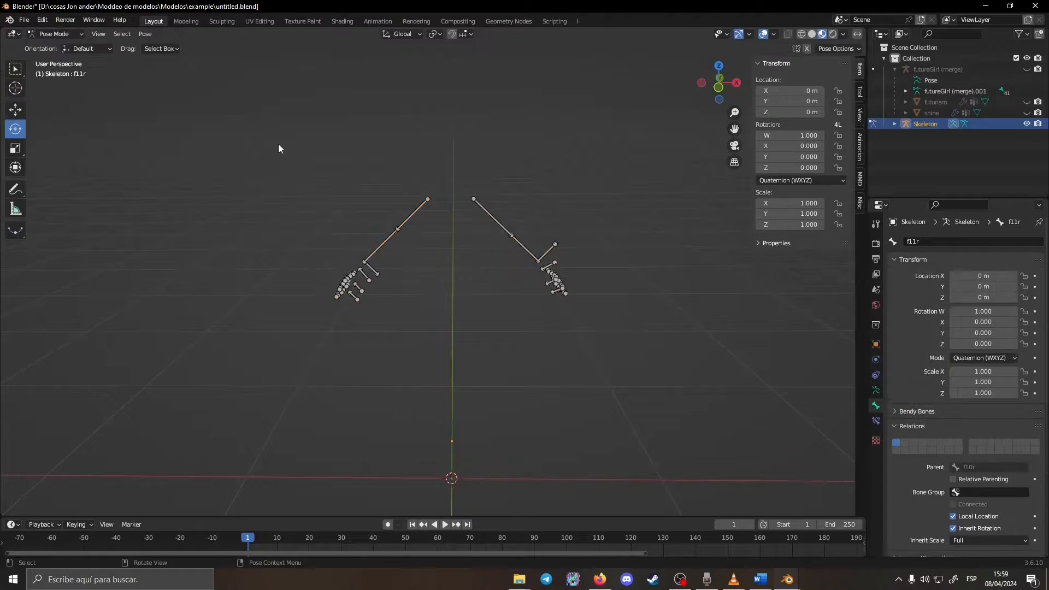
Rotate the Skeleton's arm1l bone by -45° about the global Y axis
click(485, 212)
drag(515, 189, 512, 183)
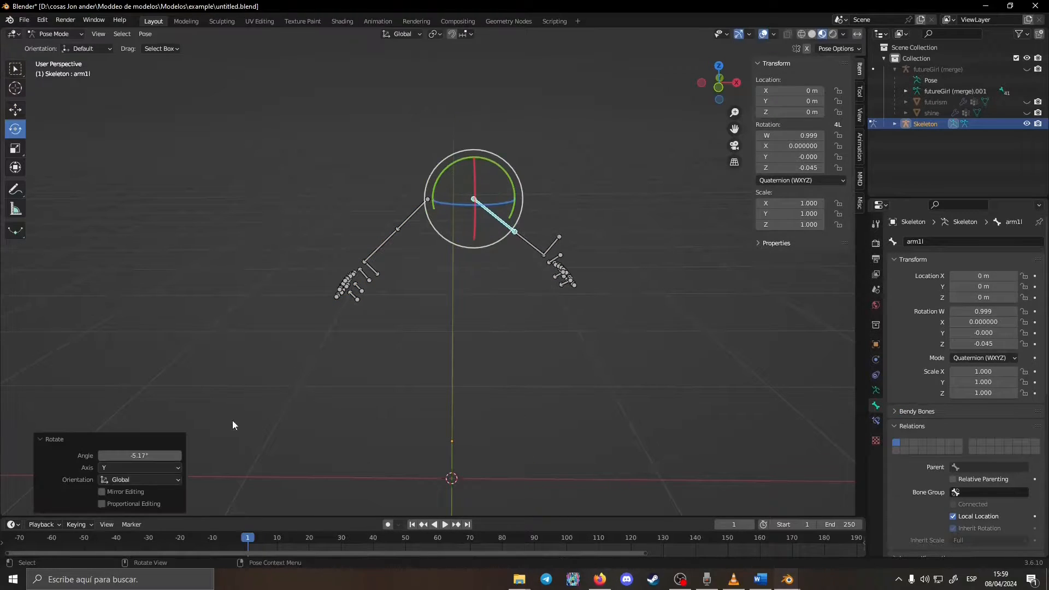
click(158, 454)
text(-45)
key(Return)
Rotate the Skeleton's arm1r bone by 45° about the global Y axis and deselect it
click(405, 221)
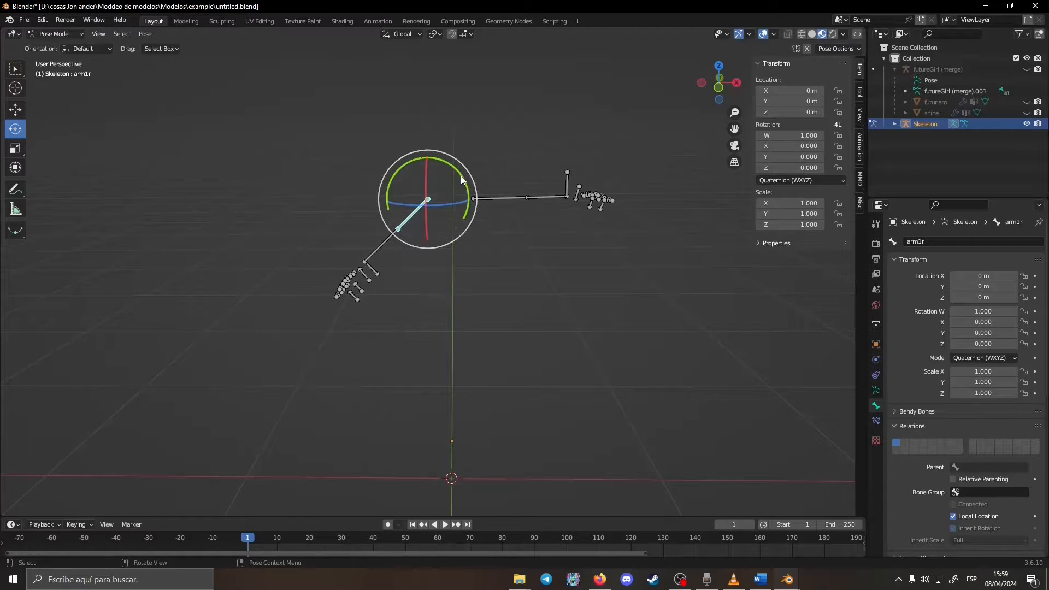
drag(461, 178, 471, 185)
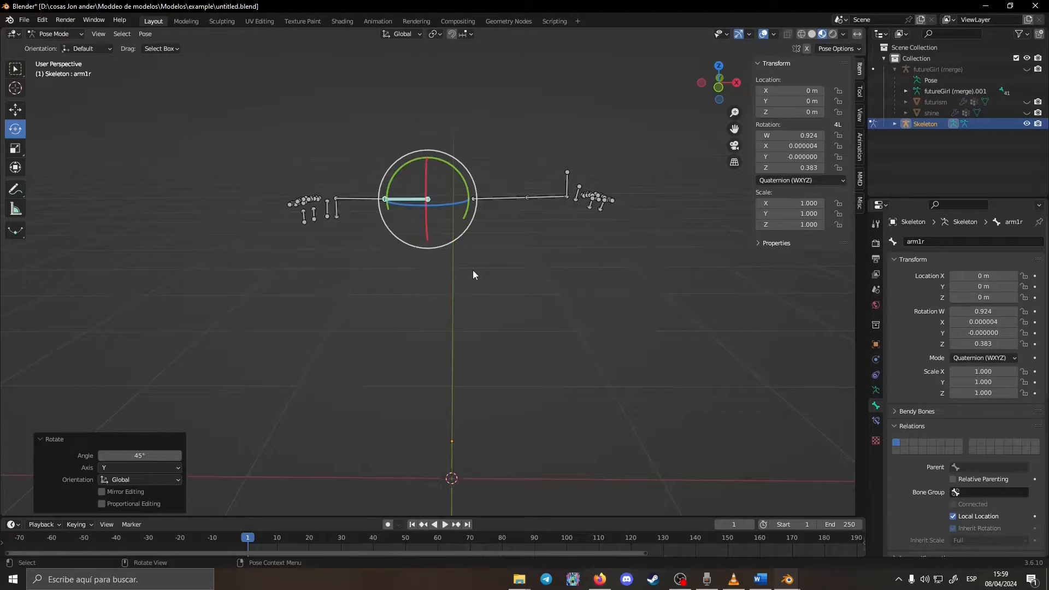
click(473, 271)
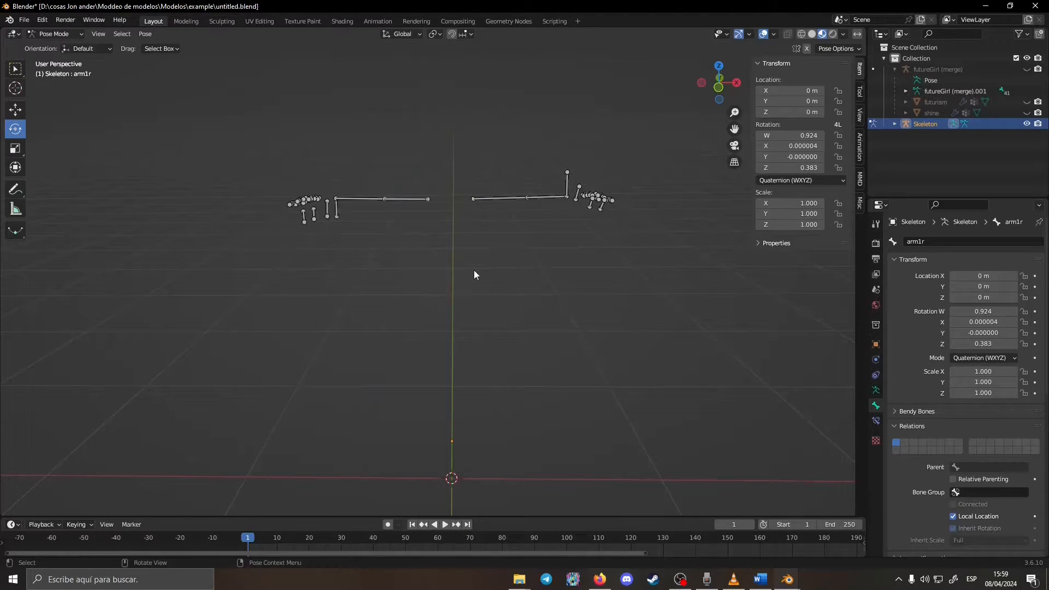
Select all of the Skeleton's bones and open the options for applying the pose
mouse_move(473, 269)
middle_down()
mouse_move(505, 288)
mouse_move(478, 283)
middle_up()
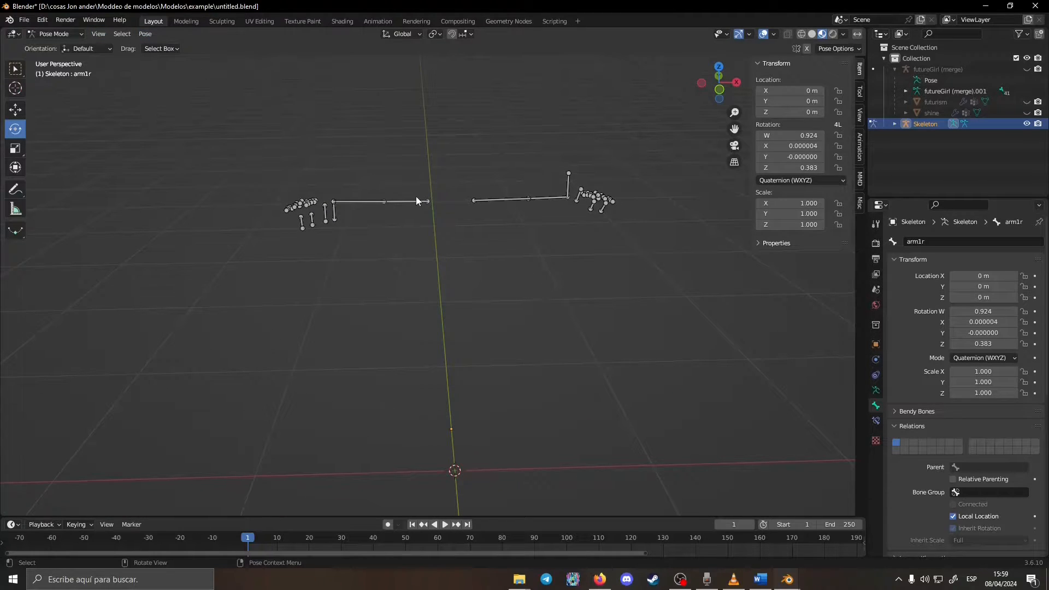
key(a)
click(143, 34)
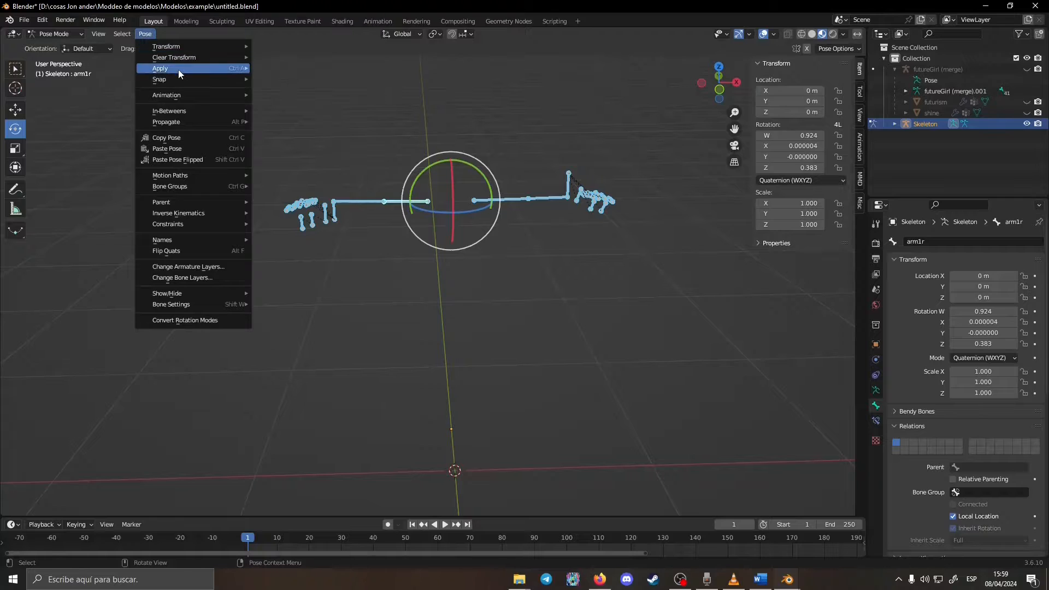
mouse_move(178, 70)
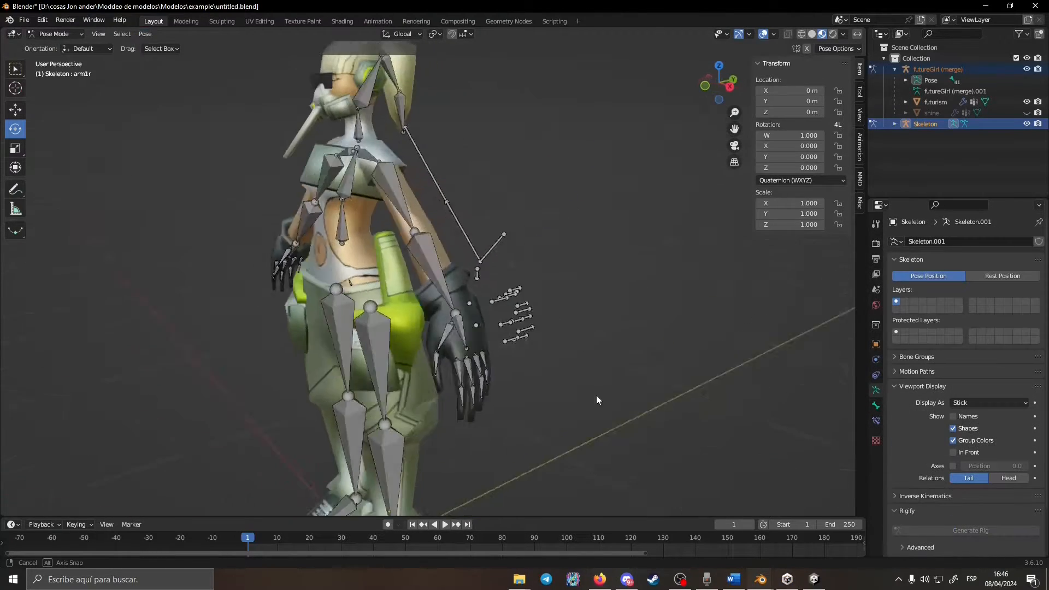
Make the futureGirl (merge) armature active with the Skeleton still selected, and switch both armatures to Edit Mode
ctrl+click(930, 69)
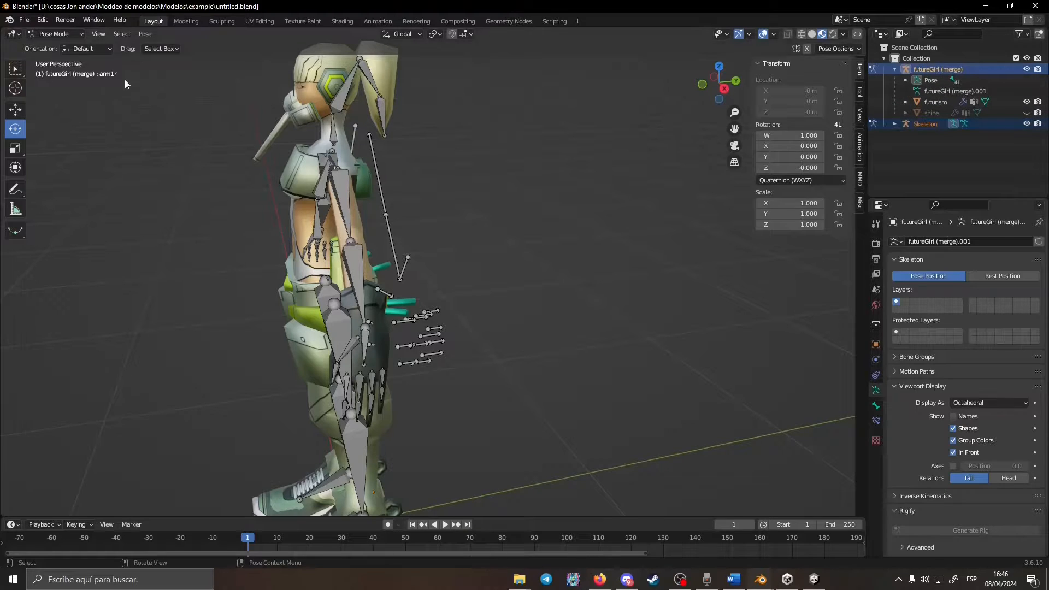
click(70, 34)
click(49, 54)
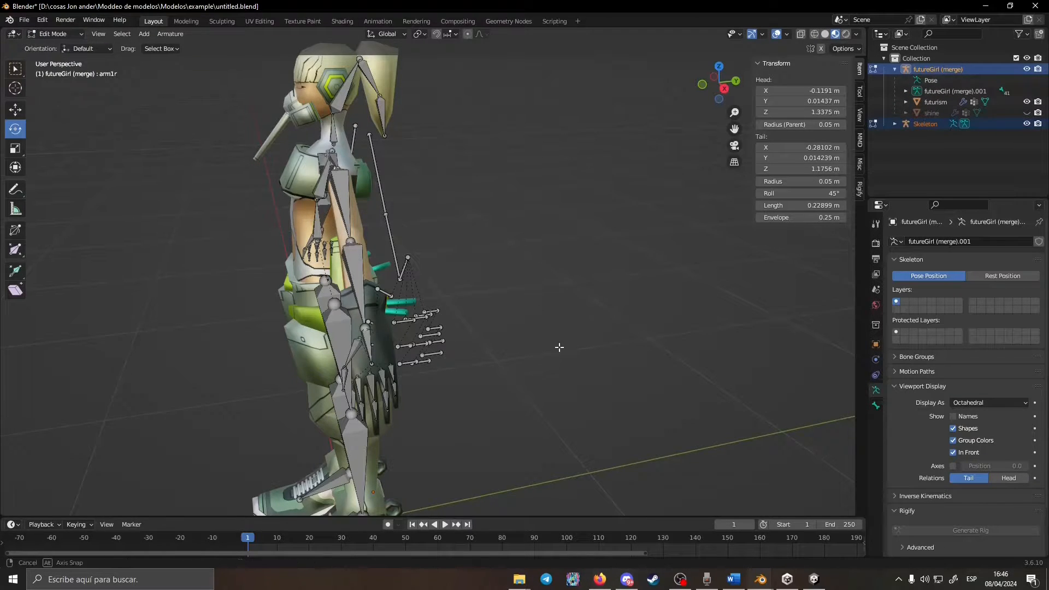
Select the character's handl bone with the Skeleton's handl bone as active, and recalculate the roll using Active Bone
middle_drag(563, 343, 515, 347)
scroll(515, 347, up, 4)
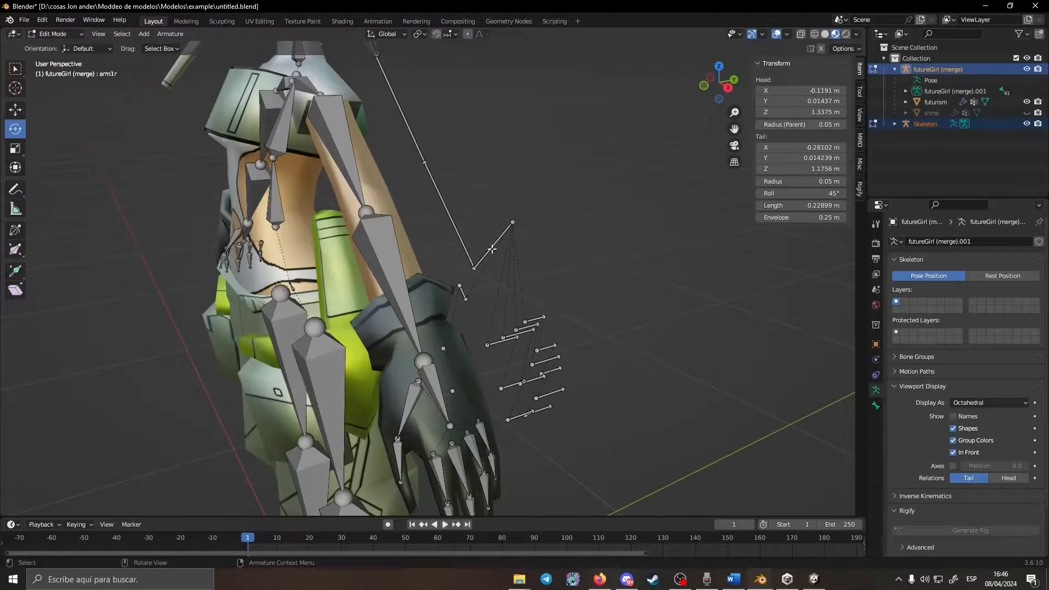
click(492, 248)
click(431, 383)
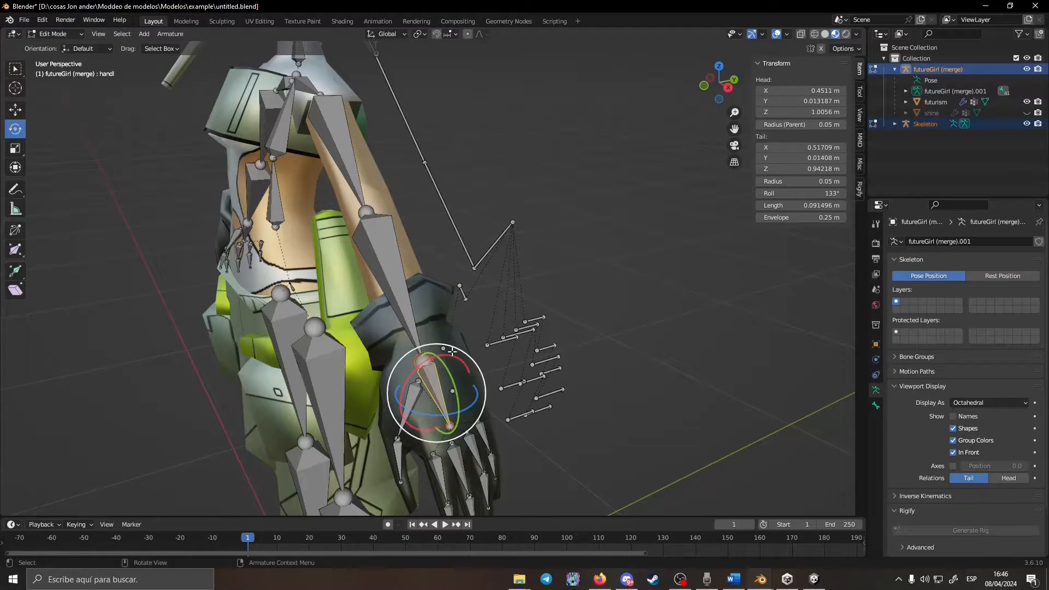
click(876, 405)
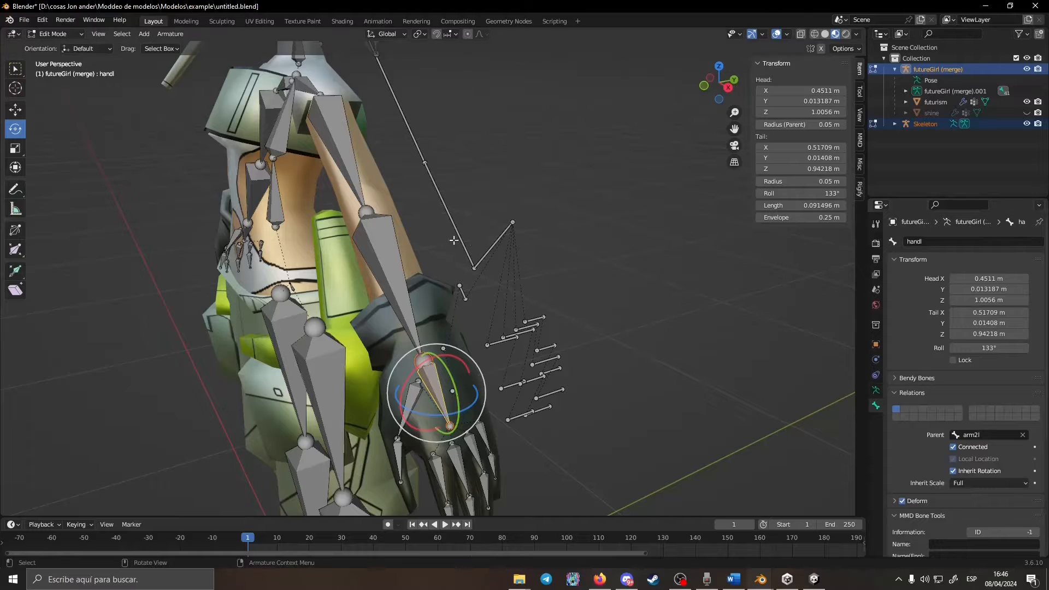
click(493, 245)
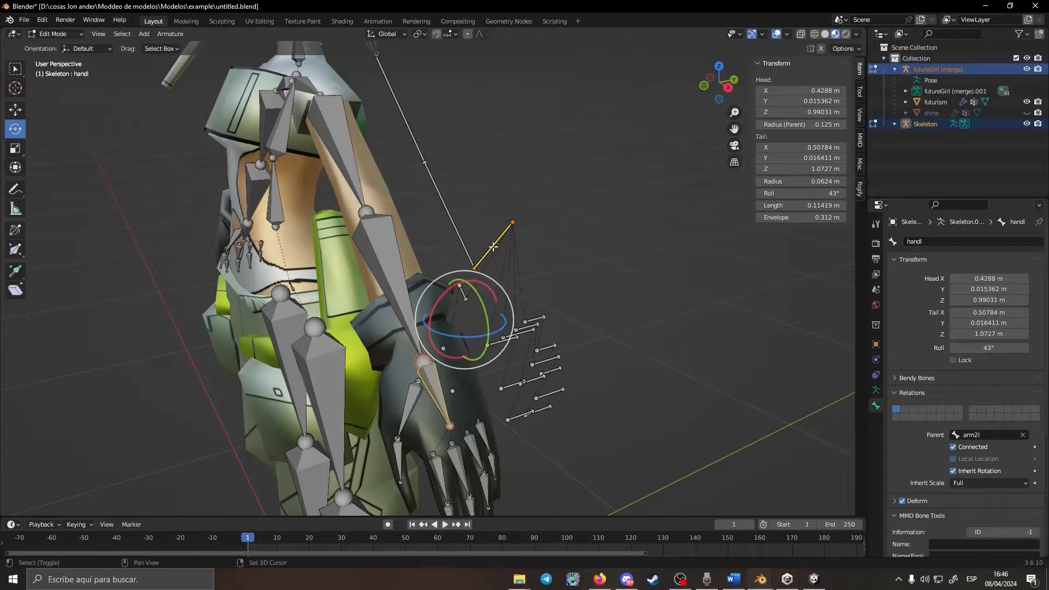
key(shift+n)
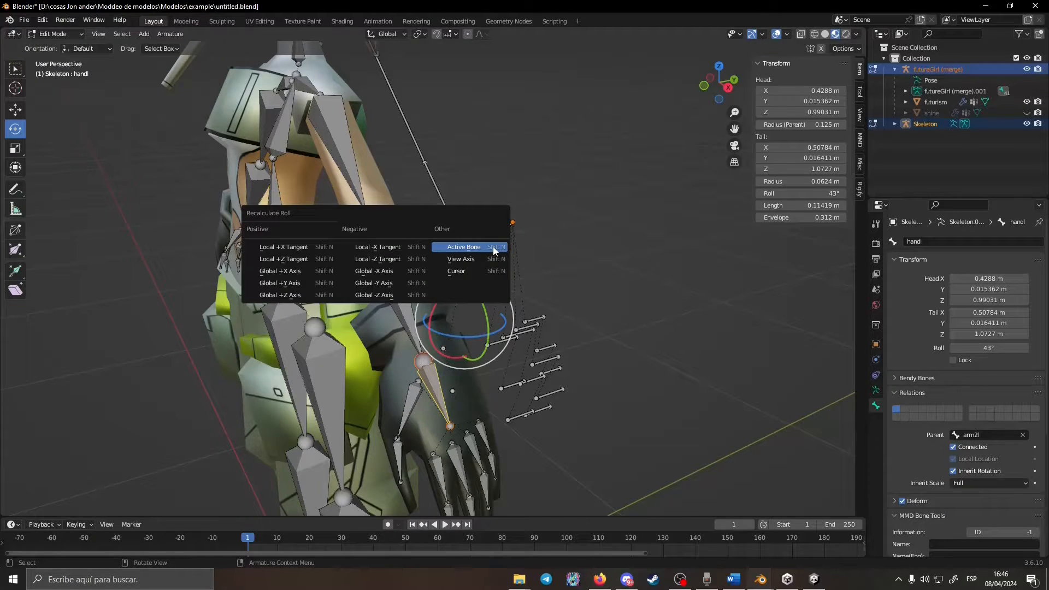
click(463, 247)
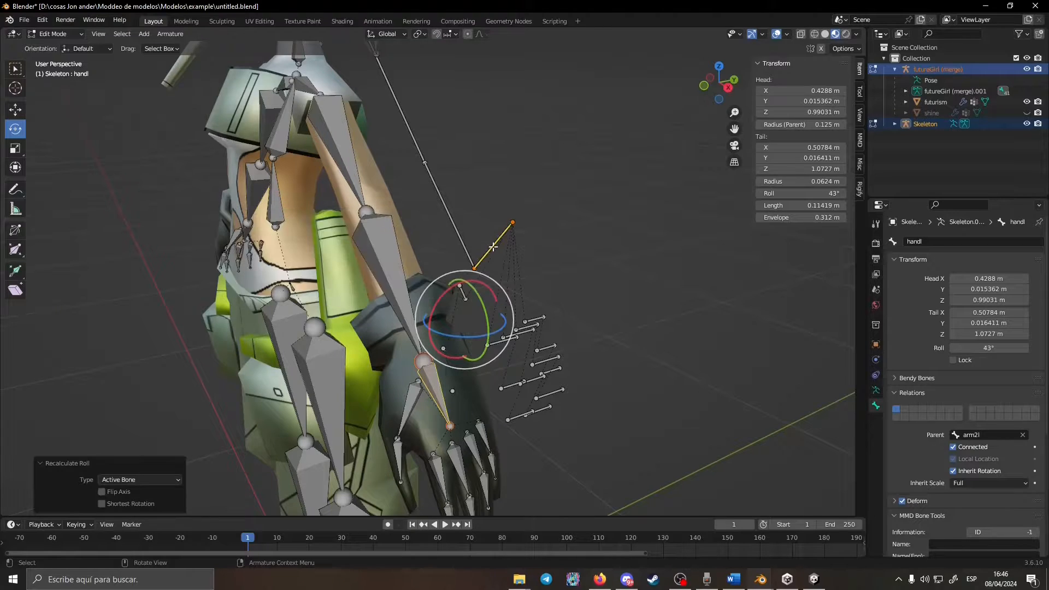
Recalculate the rolls of the character's thumb1l and thumb2l bones from the matching Skeleton thumb bones using Active Bone
mouse_move(572, 323)
middle_down()
mouse_move(563, 329)
mouse_move(575, 336)
middle_up()
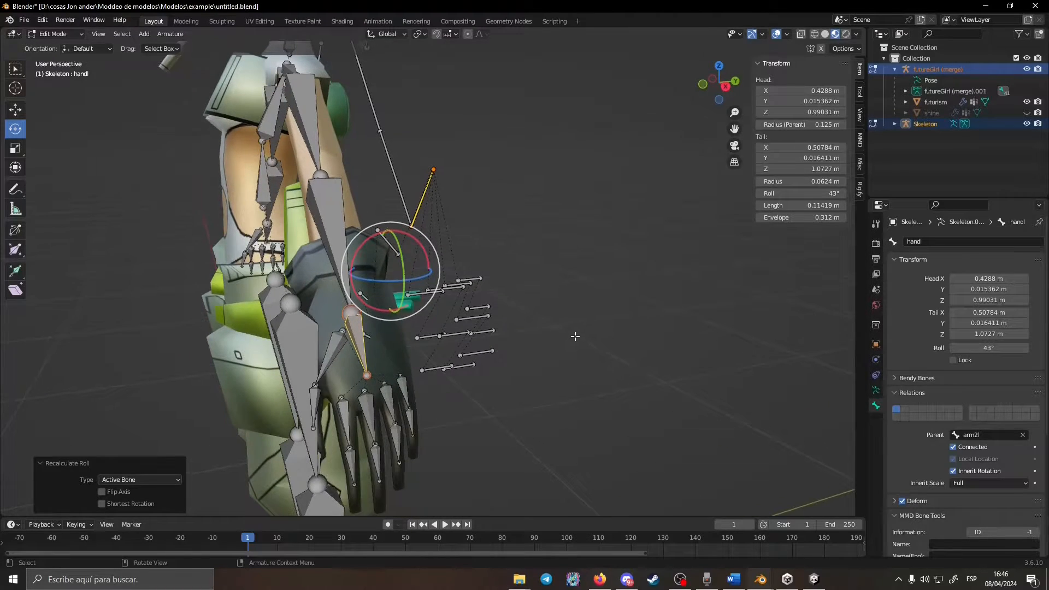
click(329, 356)
key(shift+n)
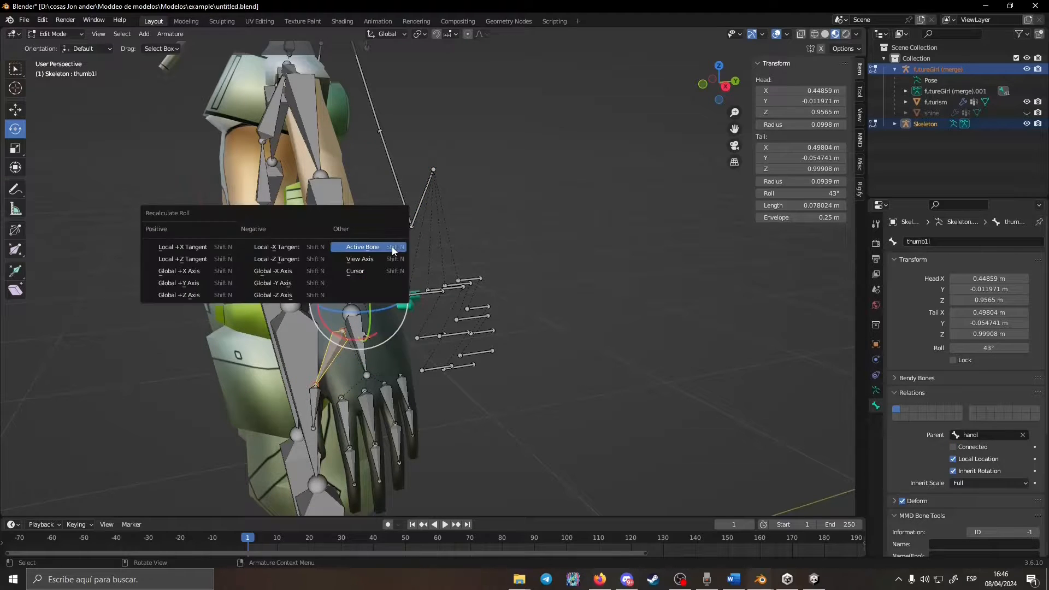
click(392, 247)
click(344, 421)
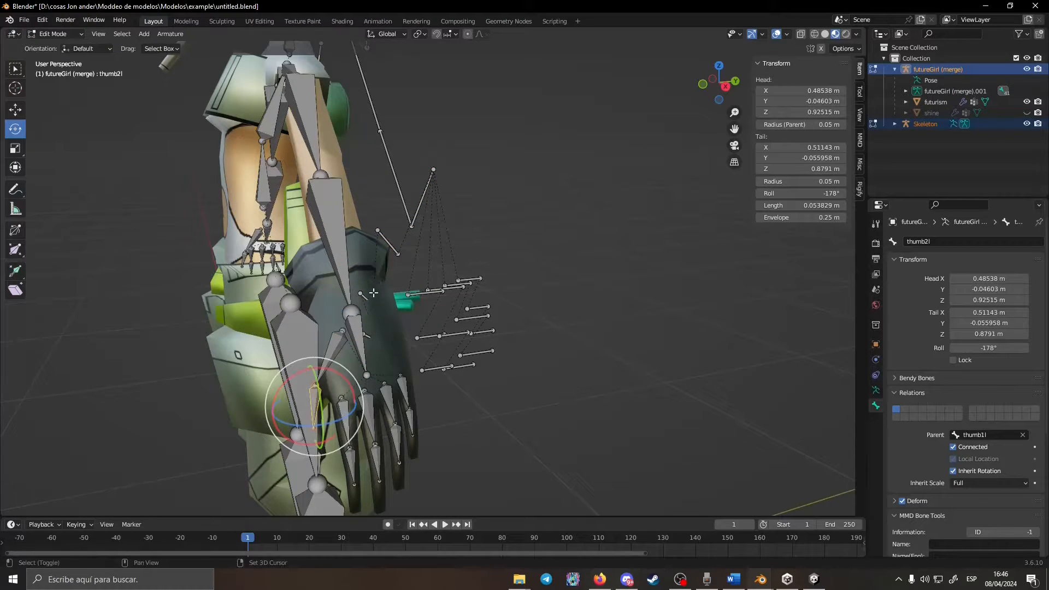
key(shift+n)
Match the rolls of the left middle and ring finger bones, including f4l and f8l, to the corresponding Skeleton bones using Active Bone
click(415, 296)
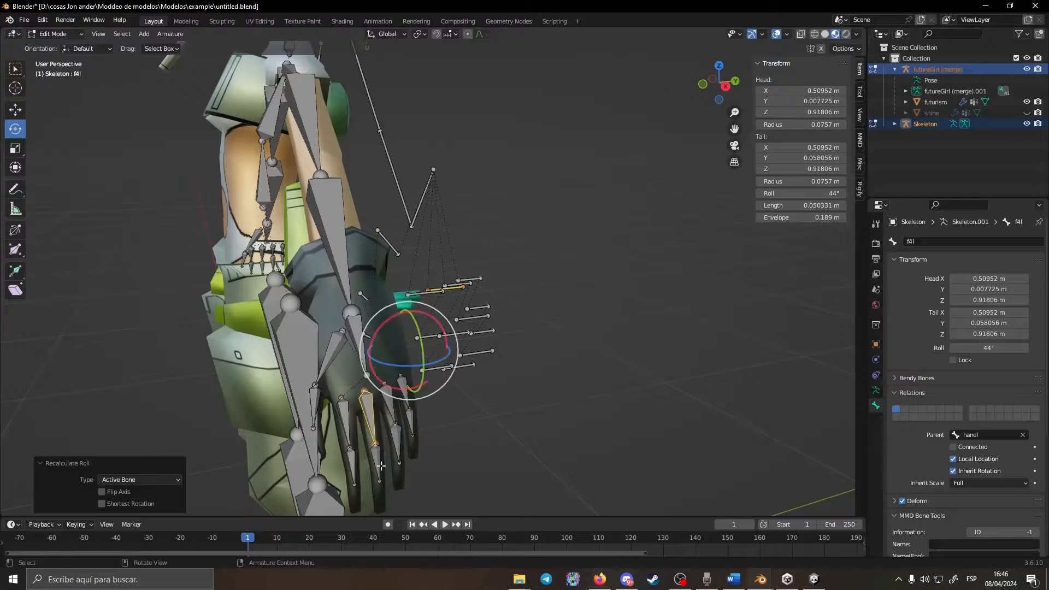
click(468, 355)
click(390, 403)
key(ctrl+z)
key(ctrl+z)
key(ctrl+z)
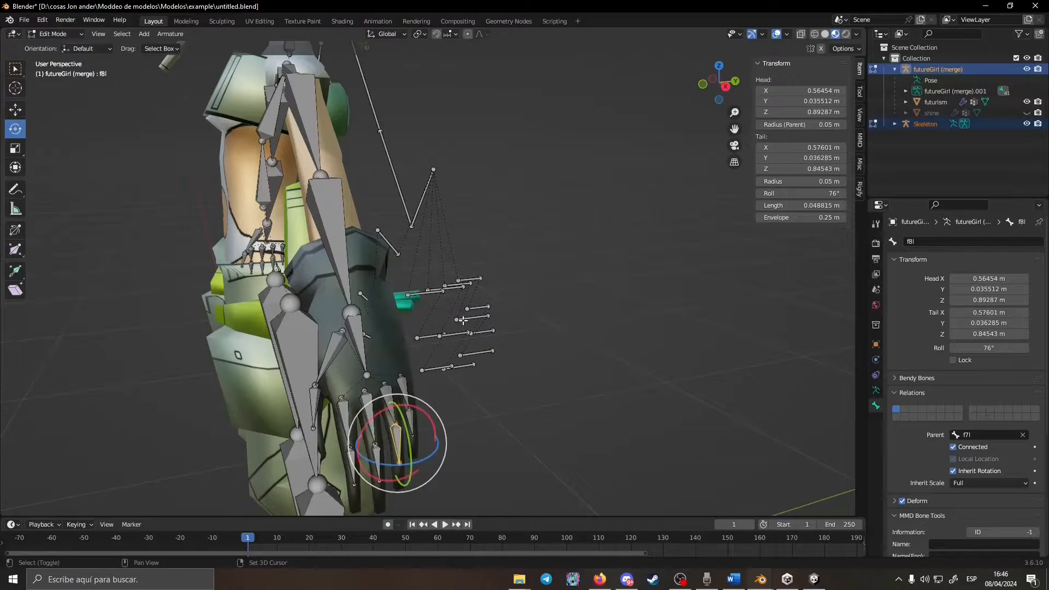
click(390, 404)
shift+click(452, 287)
key(shift+n)
click(452, 285)
Match the rolls of the left little finger bones, including f11l, to the corresponding Skeleton bones using Active Bone, and clear the selection
click(405, 392)
shift+click(471, 279)
key(shift+n)
click(472, 277)
click(411, 421)
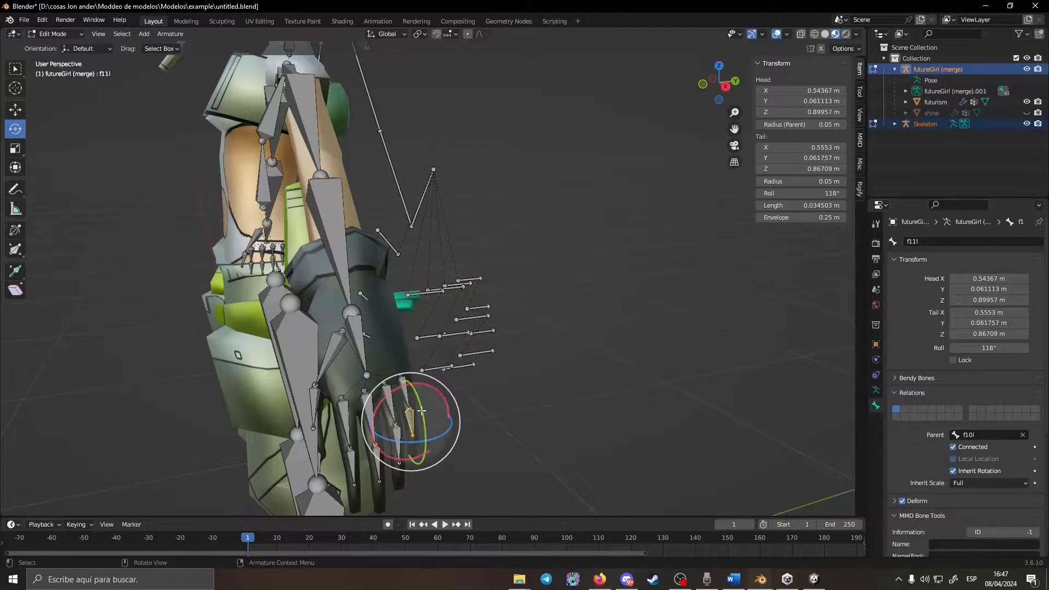
shift+click(478, 307)
middle_drag(449, 295, 451, 293)
shift+click(448, 266)
key(shift+n)
click(449, 269)
click(492, 371)
middle_drag(492, 371, 524, 300)
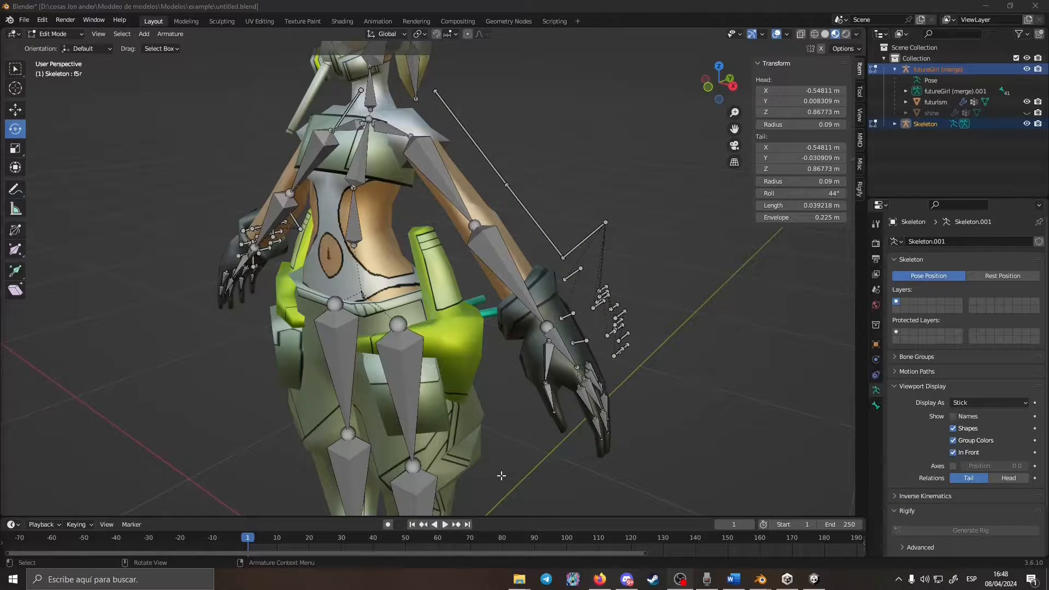
Display the bone axes on both the futureGirl (merge) and Skeleton armatures
click(505, 274)
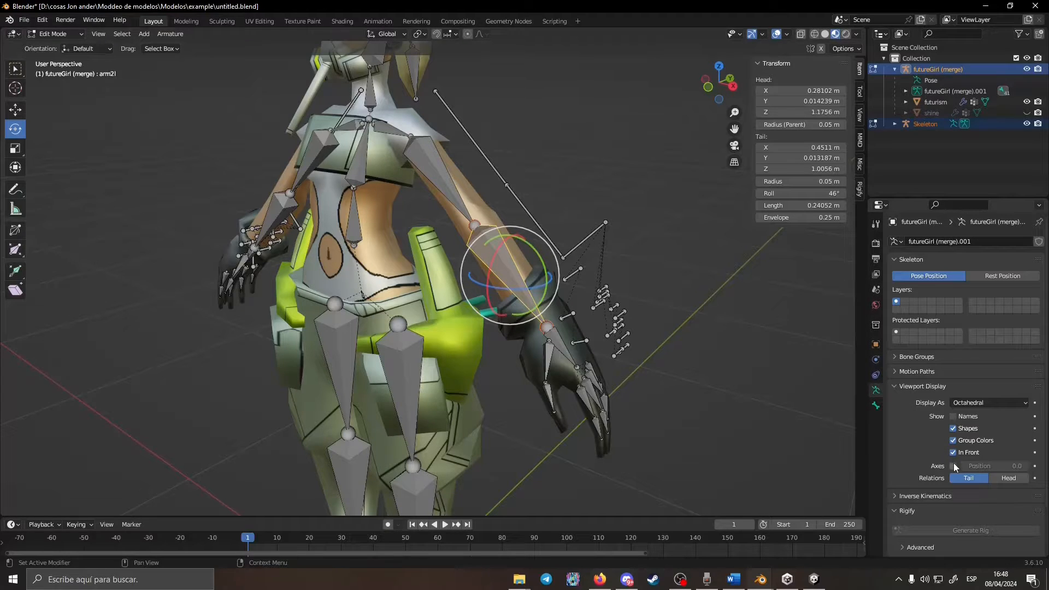
click(954, 466)
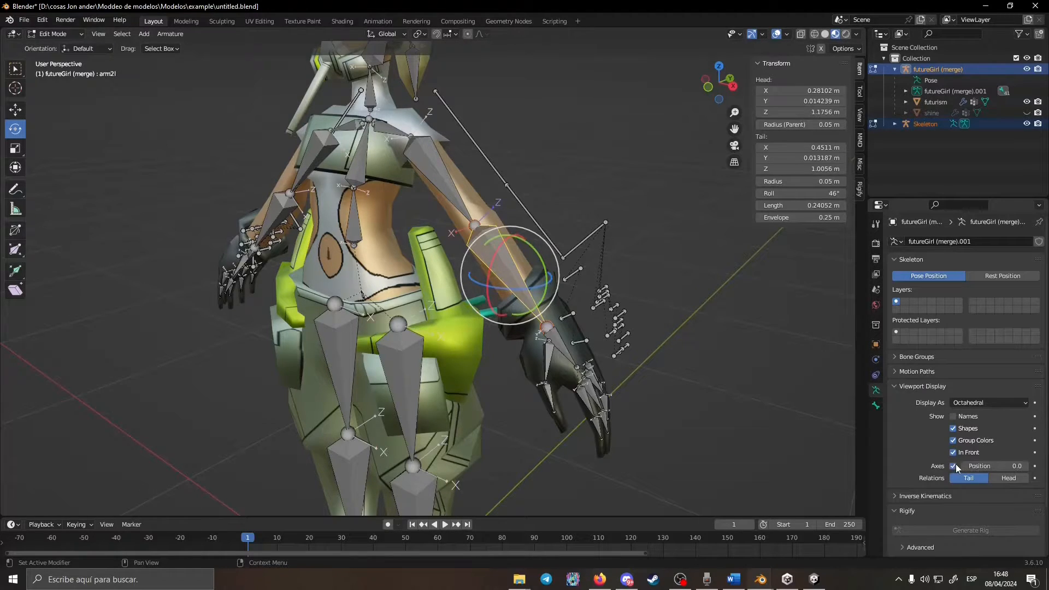
click(534, 219)
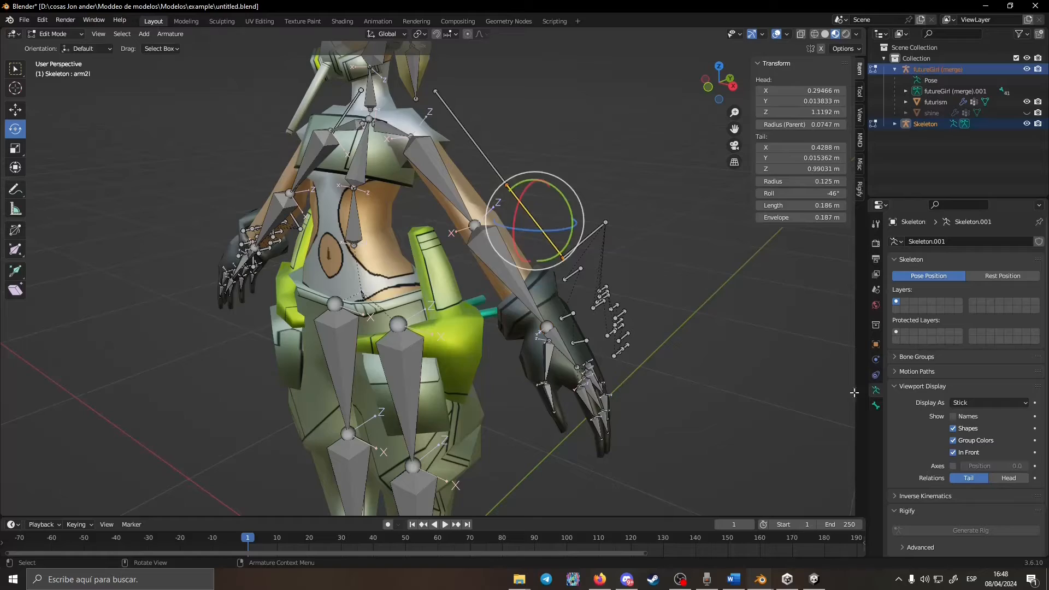
click(953, 466)
middle_drag(628, 355, 399, 232)
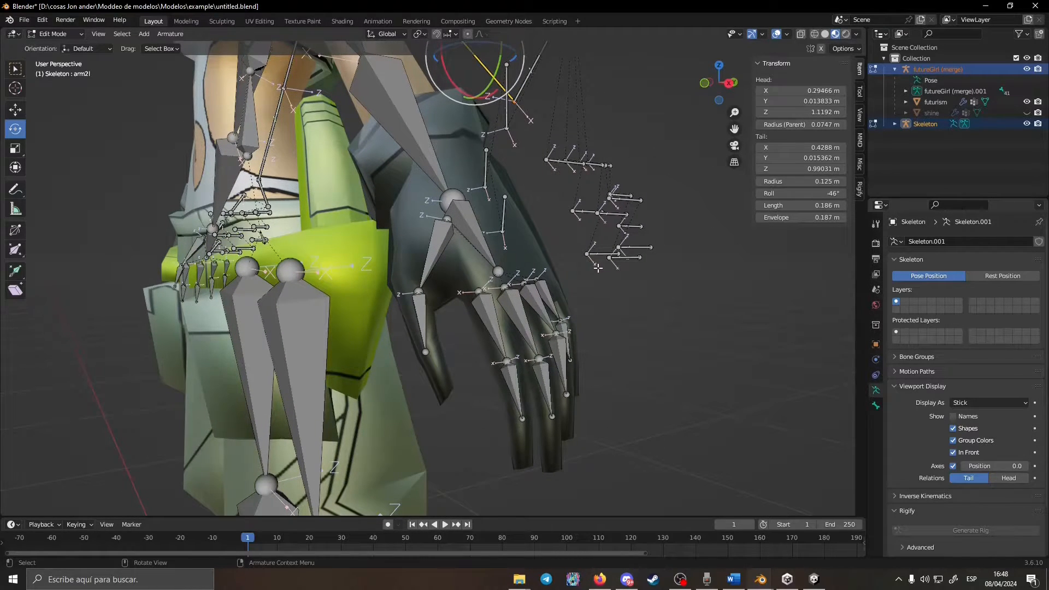
middle_drag(599, 269, 599, 272)
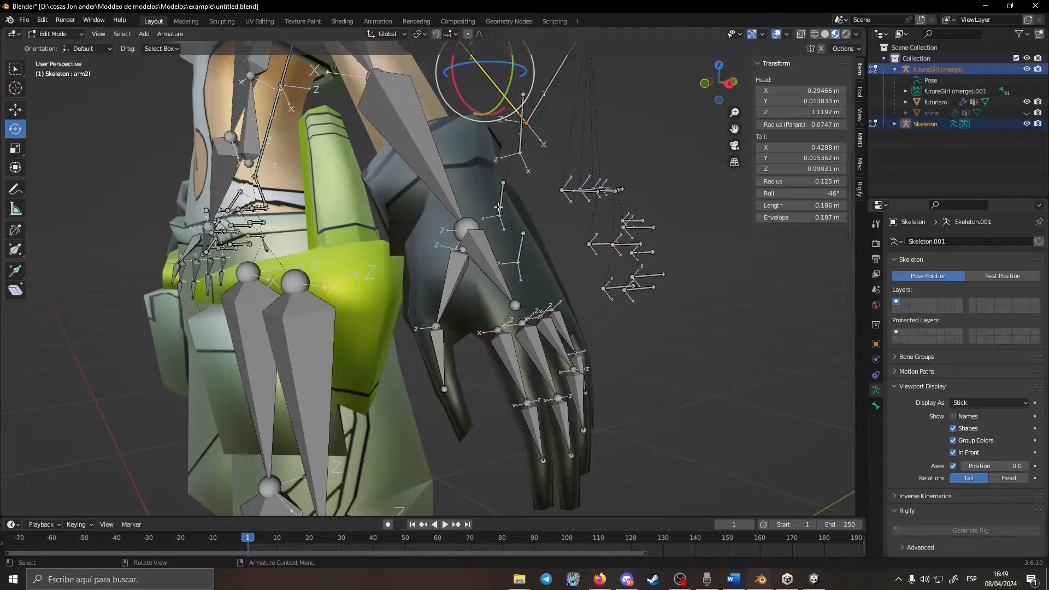
Recalculate the roll of the character's thumb1l bone using Active Bone with the Skeleton's thumb2l active, and clear the selection
click(443, 274)
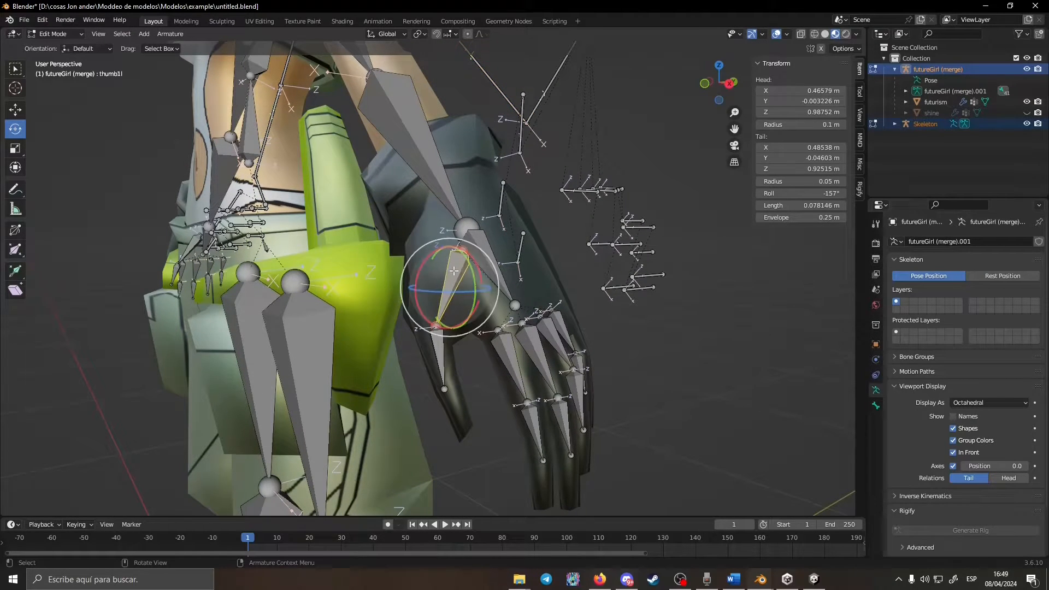
shift+click(503, 206)
key(shift+n)
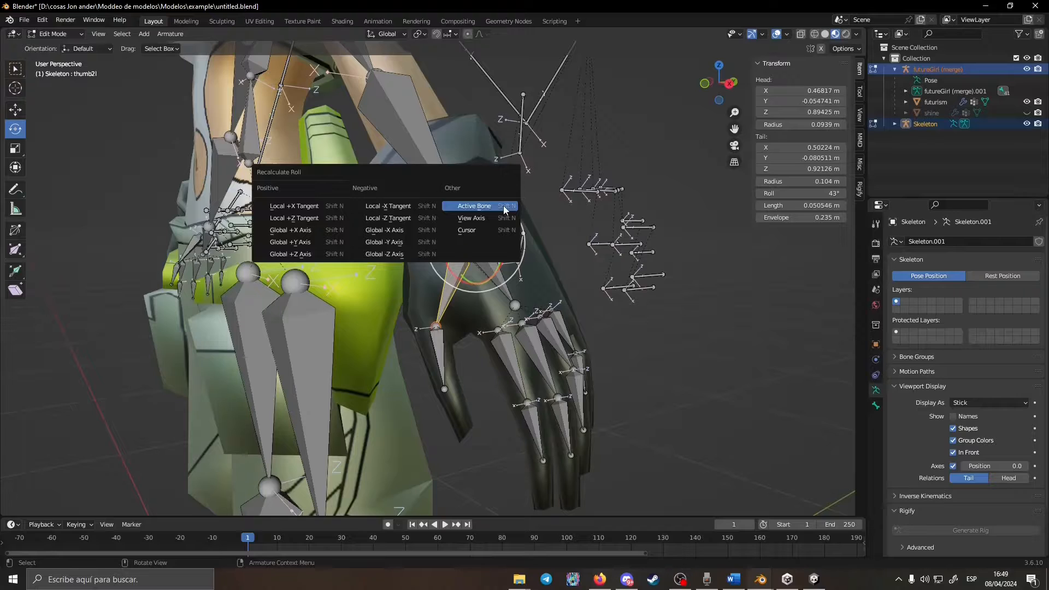
click(502, 207)
click(710, 320)
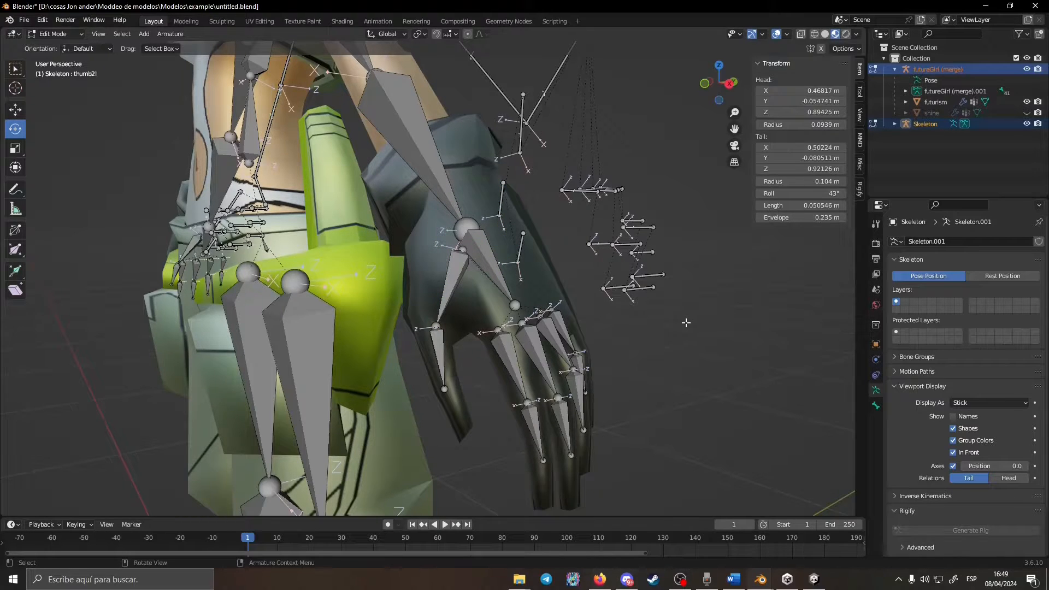
middle_drag(686, 321, 629, 320)
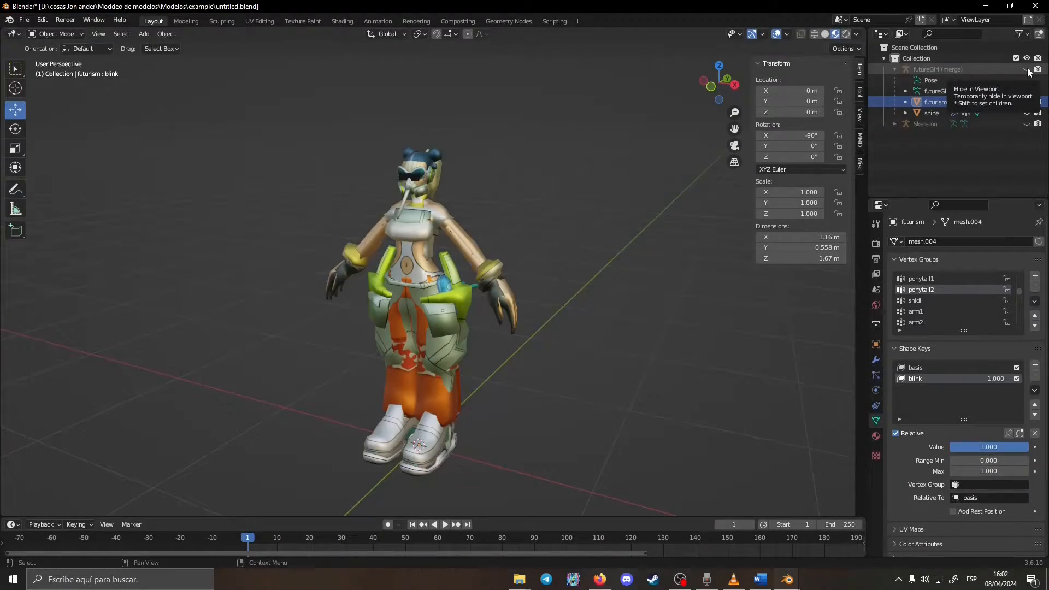
Unhide the futureGirl (merge) armature and apply All Transforms to it together with the futurism and shine meshes
click(1027, 69)
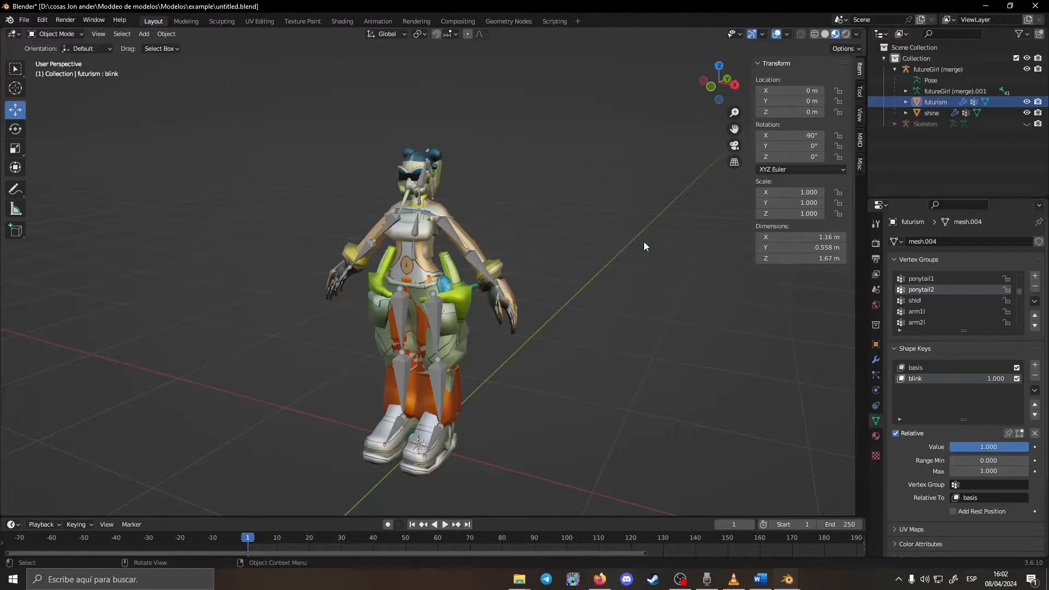
click(946, 73)
shift+click(933, 113)
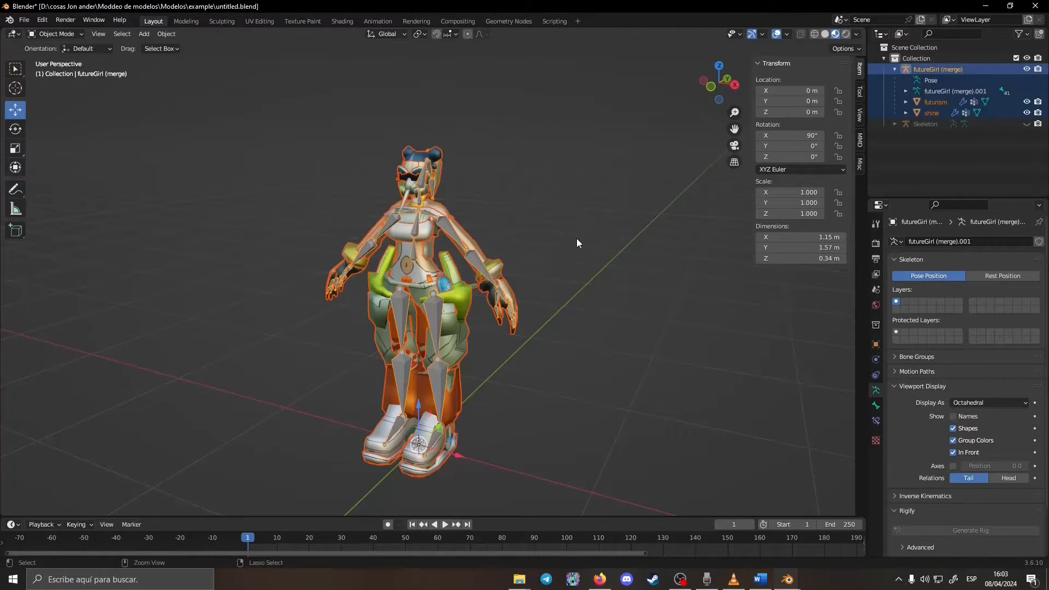
key(ctrl+a)
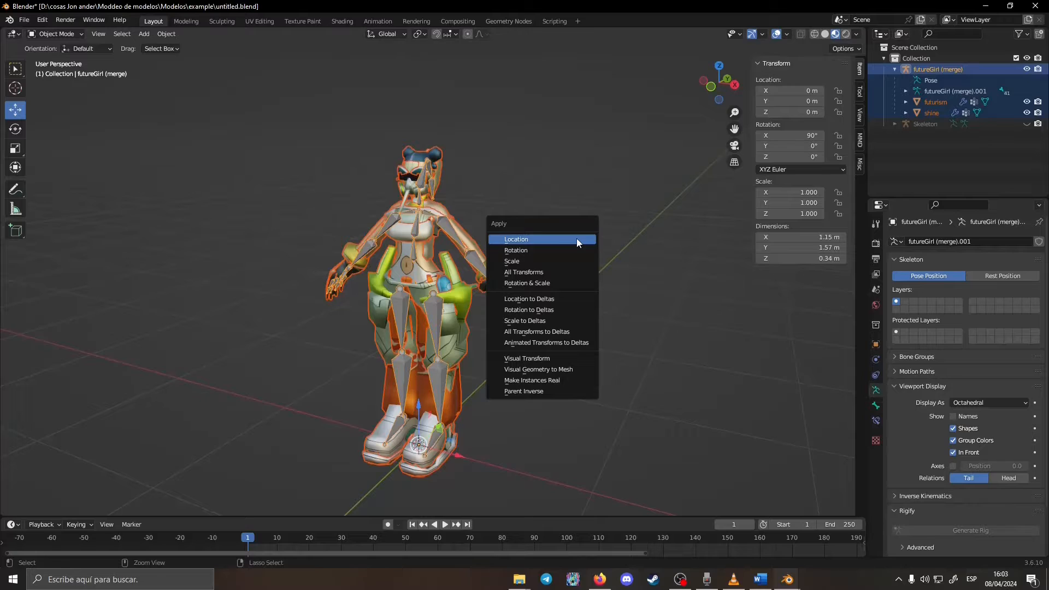
click(549, 272)
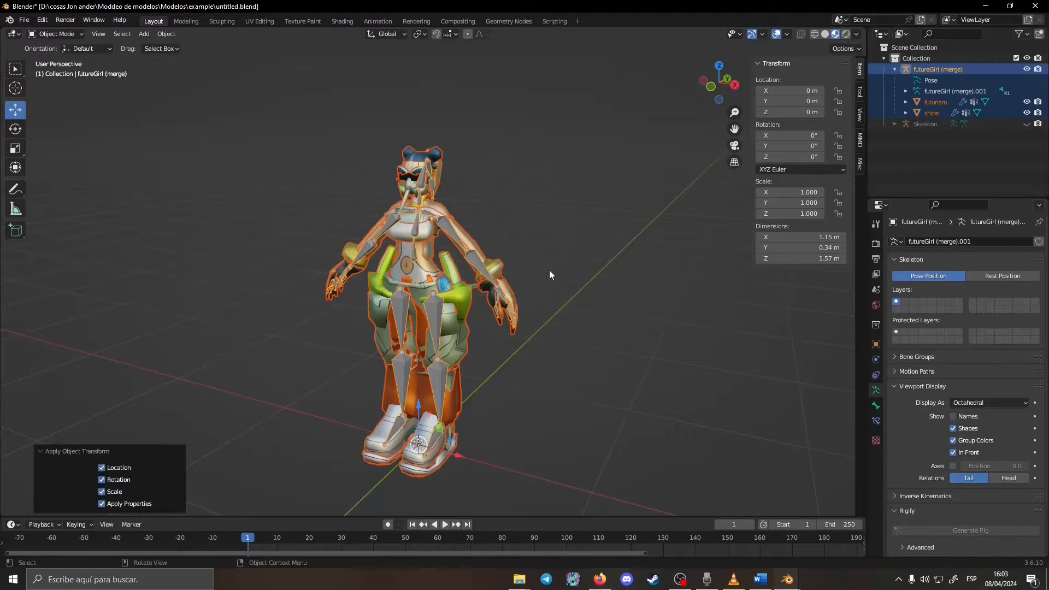
click(549, 272)
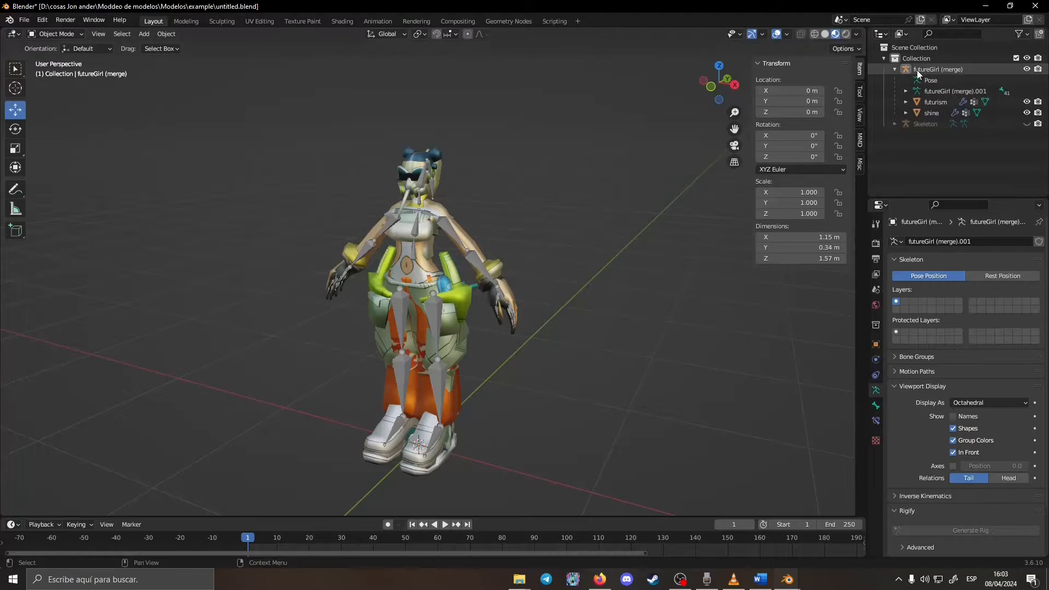
shift+click(925, 113)
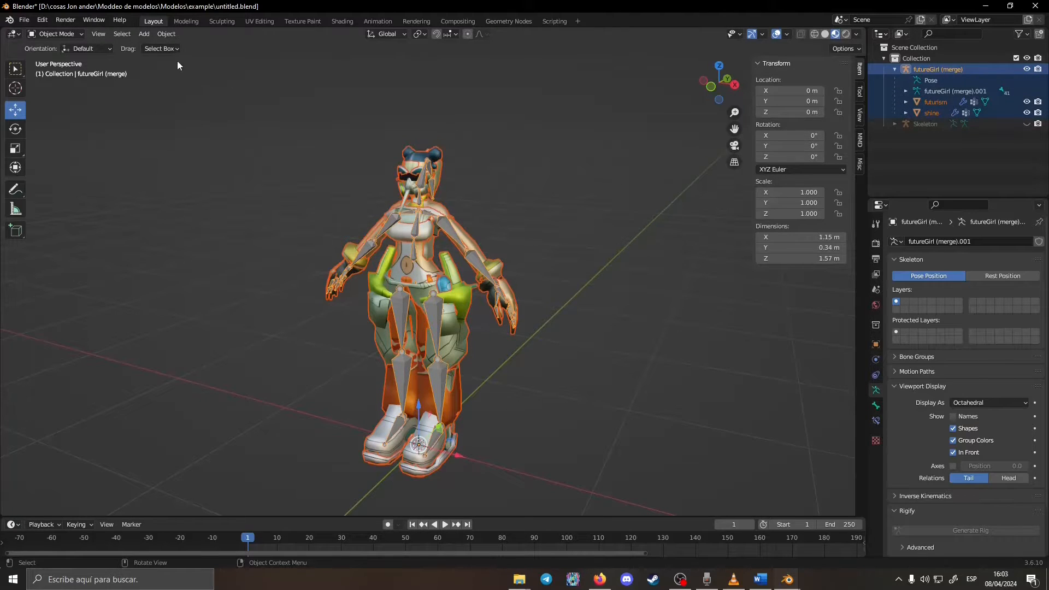
click(24, 21)
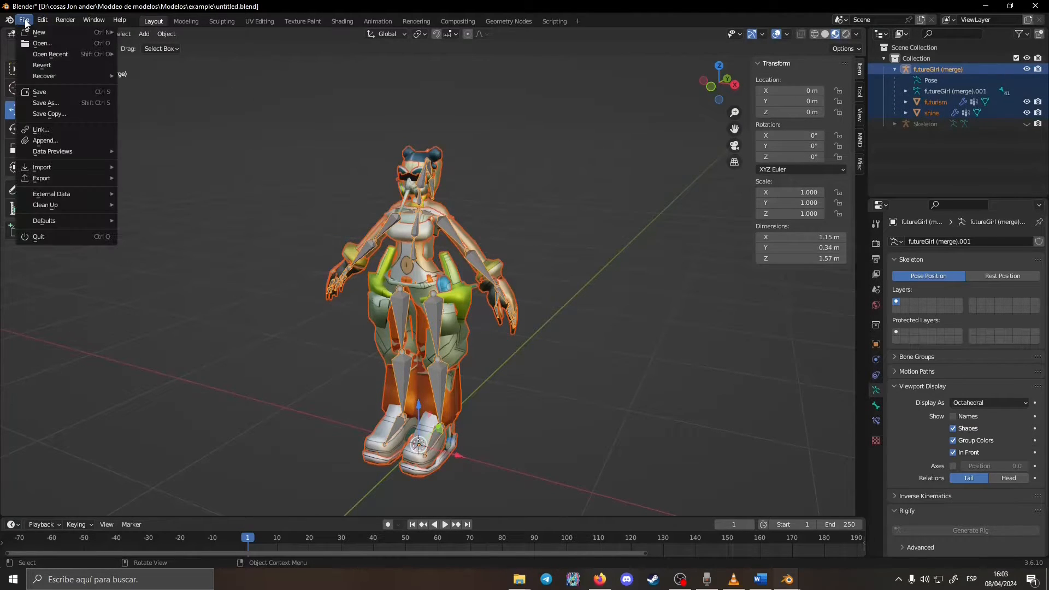
mouse_move(68, 182)
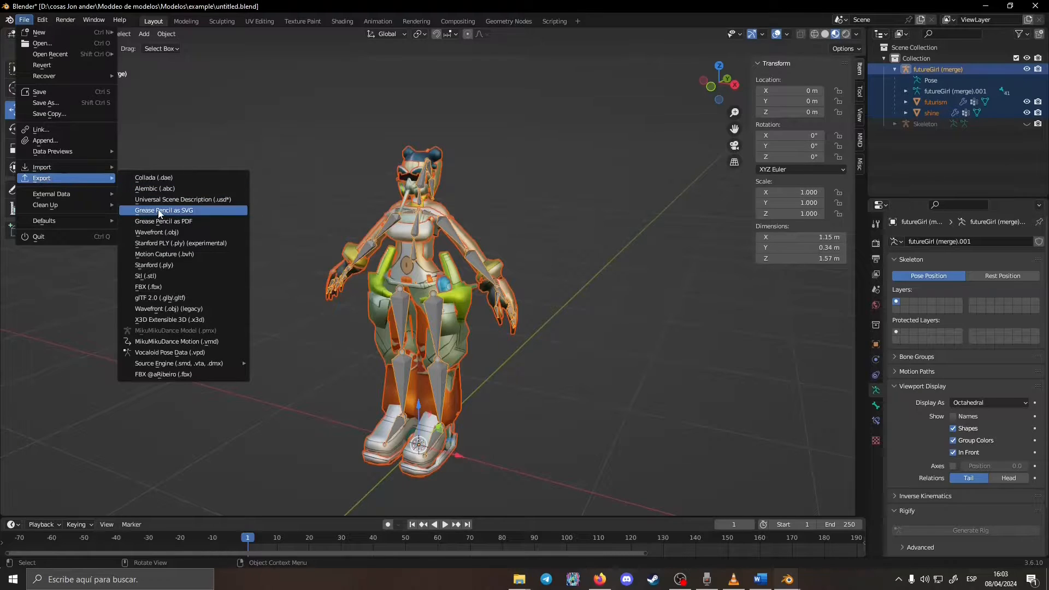
click(166, 374)
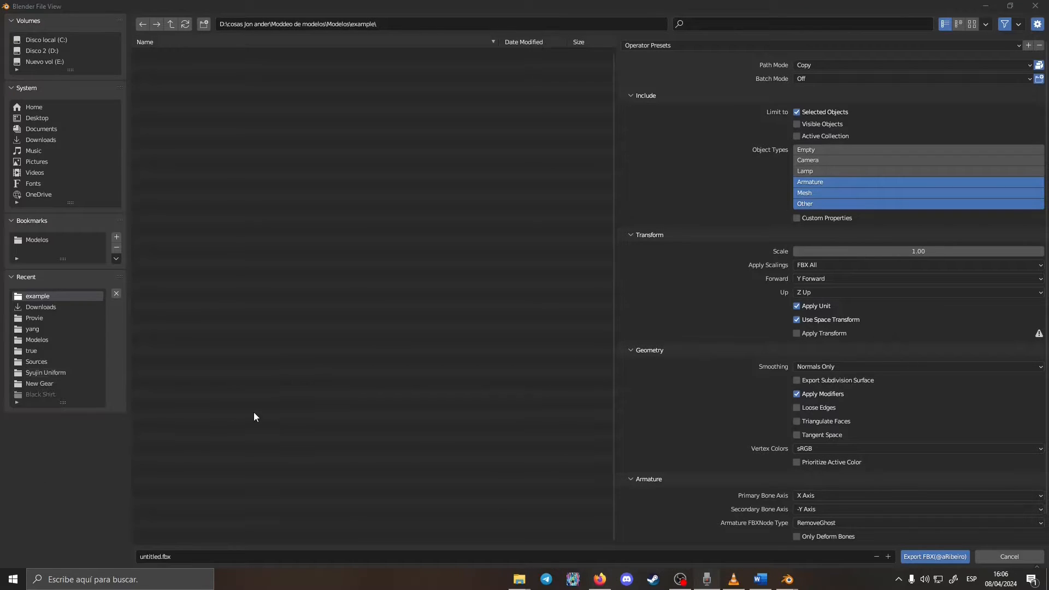
Save the export settings as an operator preset named CrewB and export the FBX as charactername
click(1029, 46)
text(Custom)
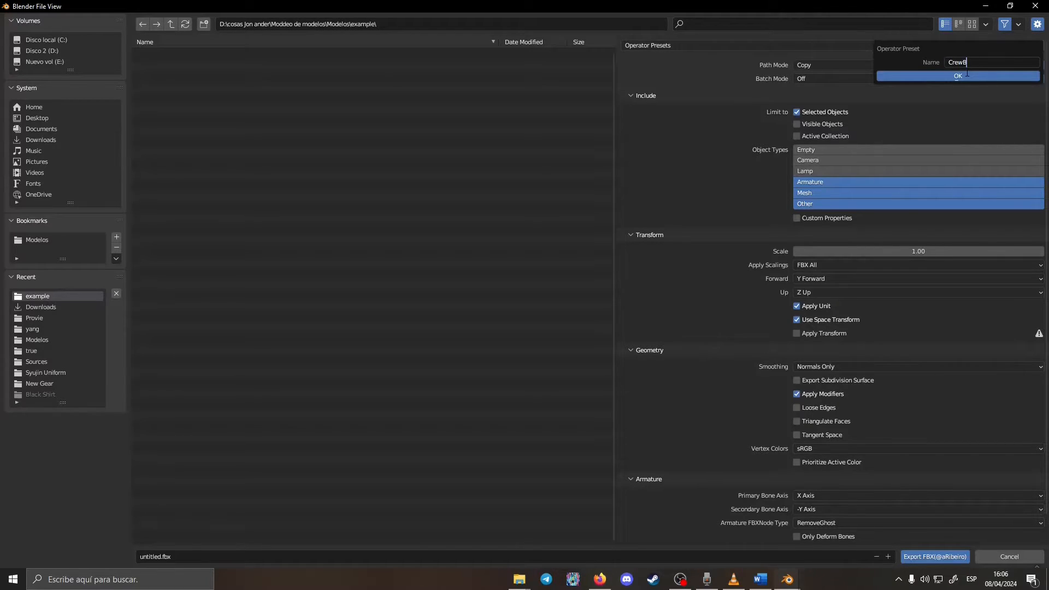
click(974, 77)
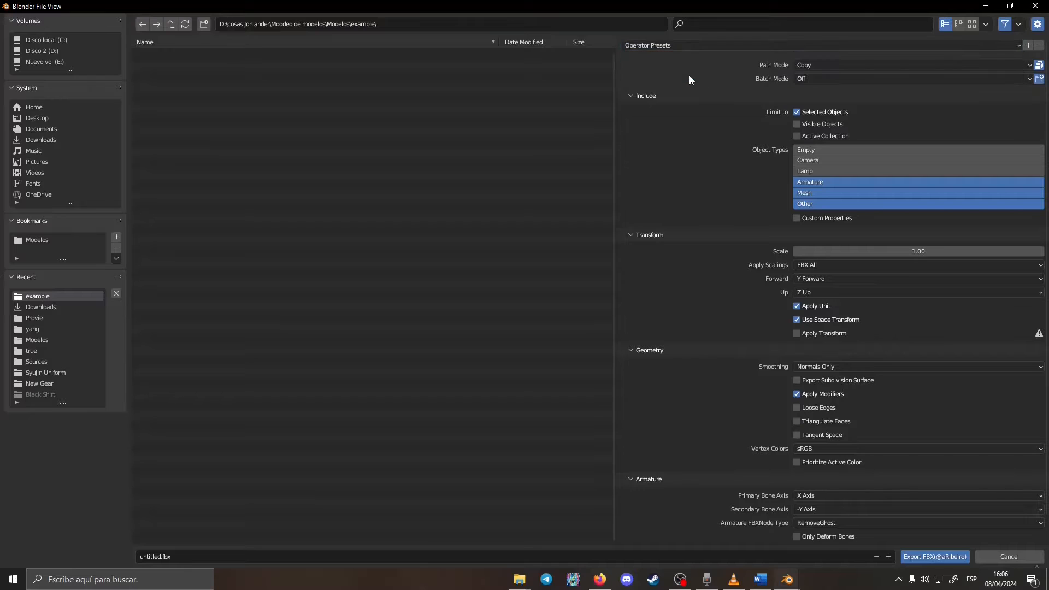
click(307, 556)
text(charactername)
click(935, 556)
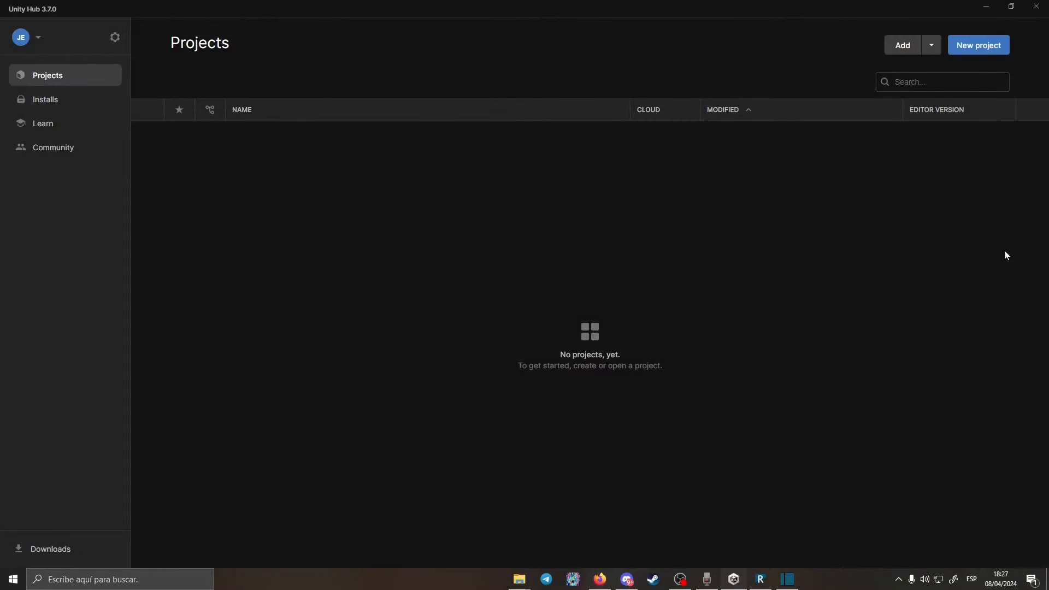
In Unity Hub, add the existing project crewboomeditor-130_ from the Cosas específicas de juegos pa moddear folder
click(901, 44)
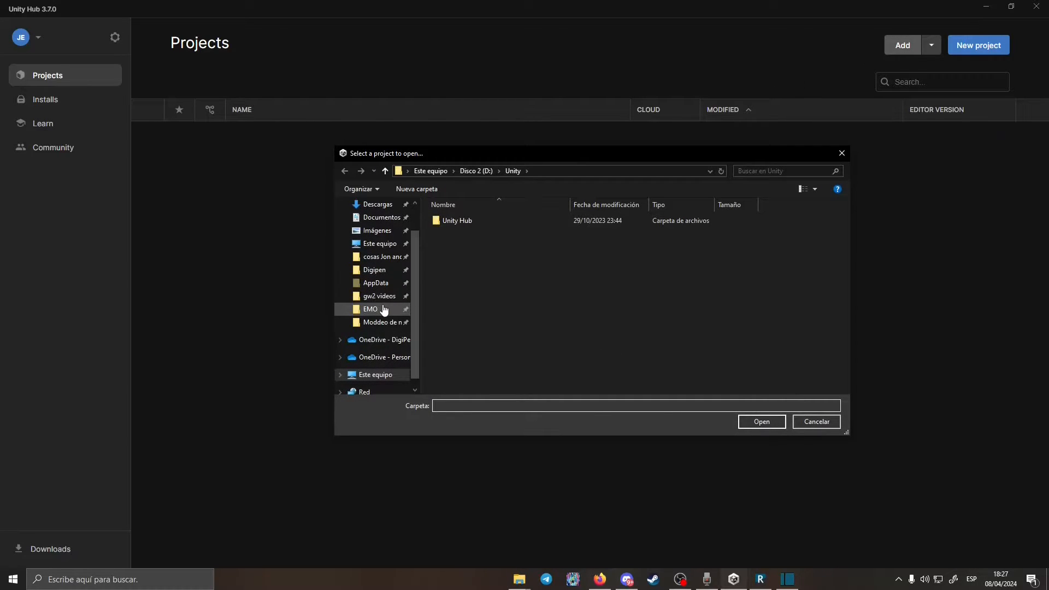
click(384, 324)
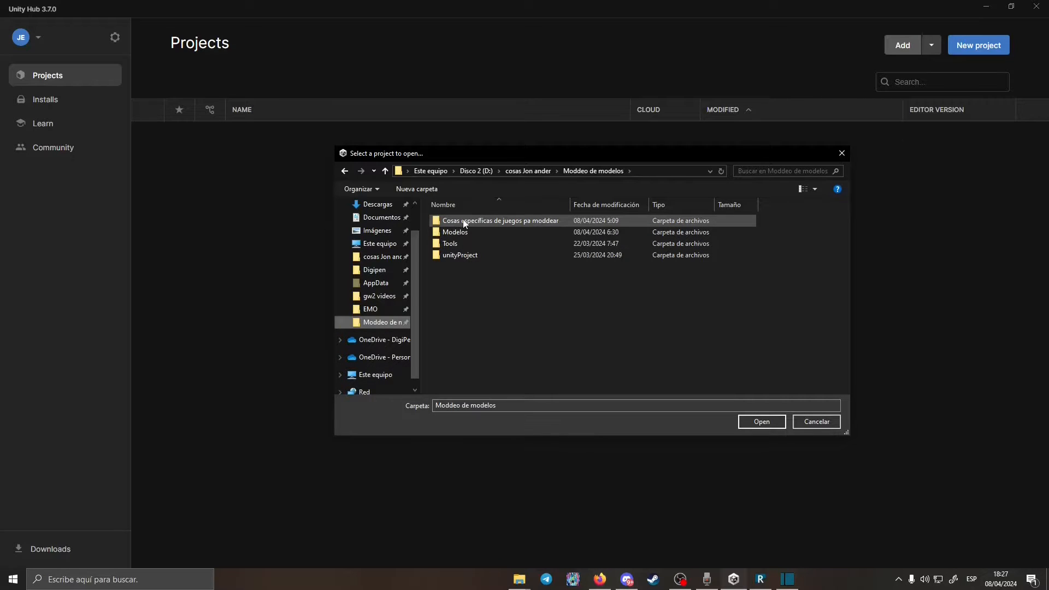
double_click(463, 222)
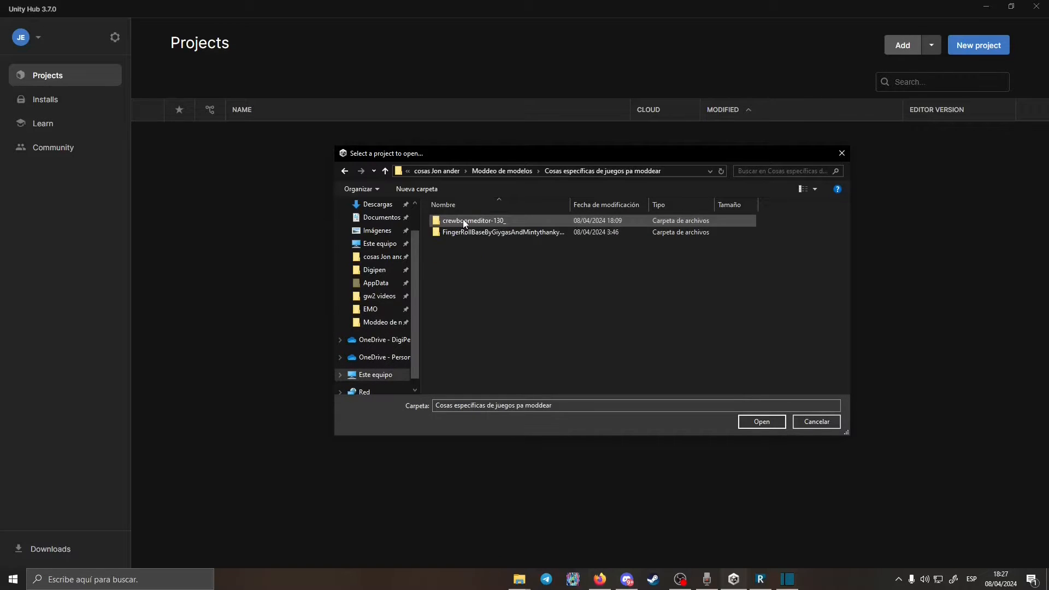
click(463, 221)
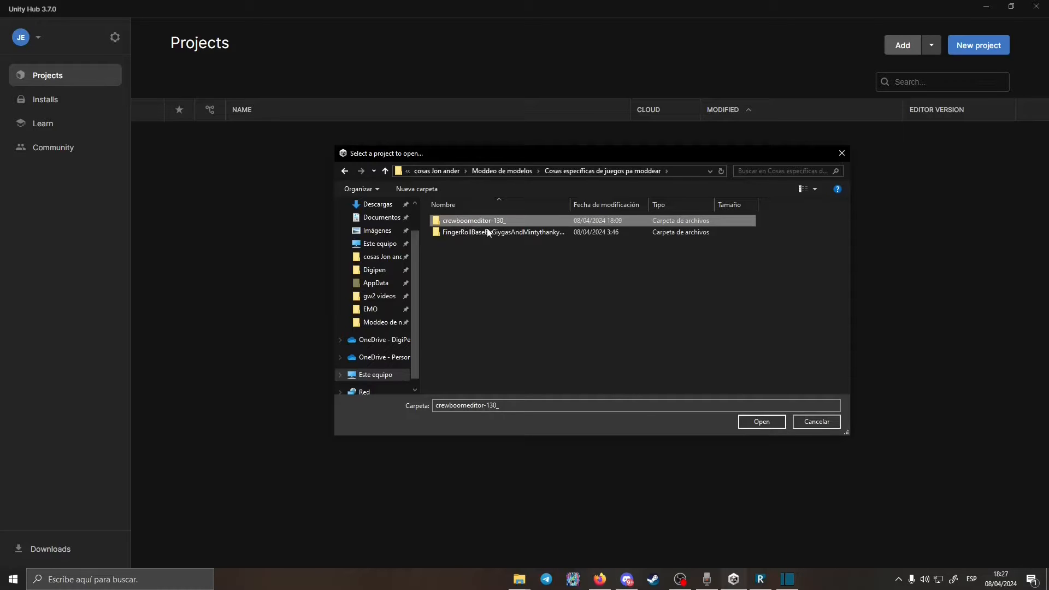
click(753, 423)
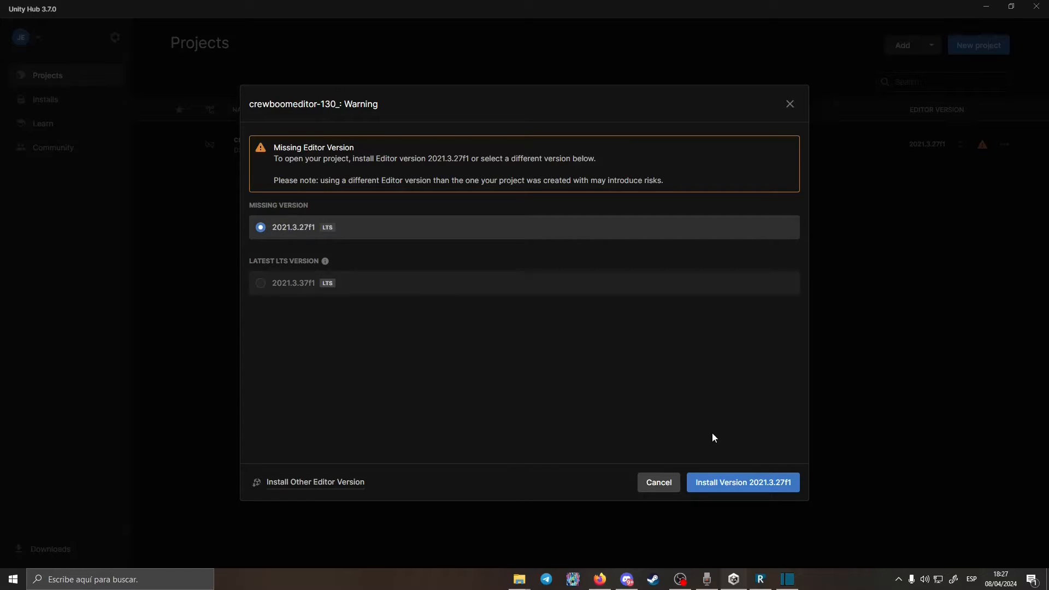
Install the missing editor version 2021.3.27f1 without the Microsoft Visual Studio Community 2019 module
click(748, 483)
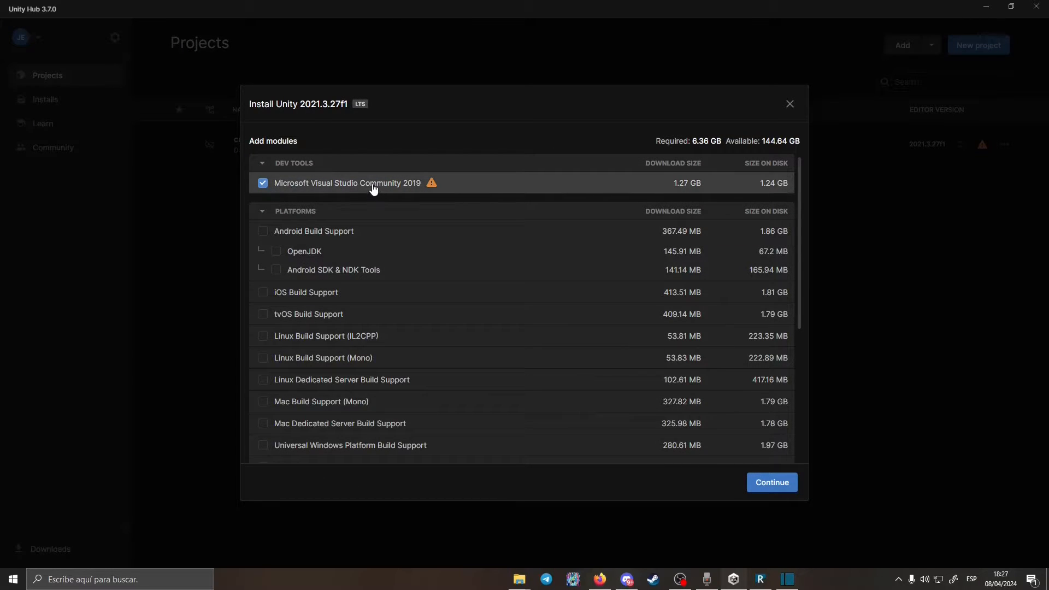
mouse_move(351, 186)
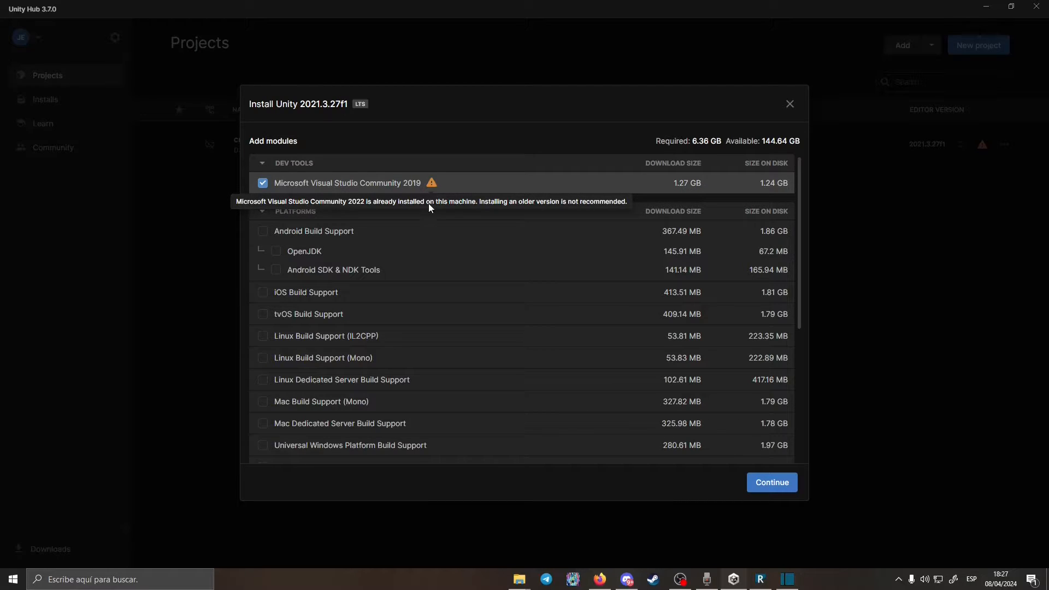
click(262, 183)
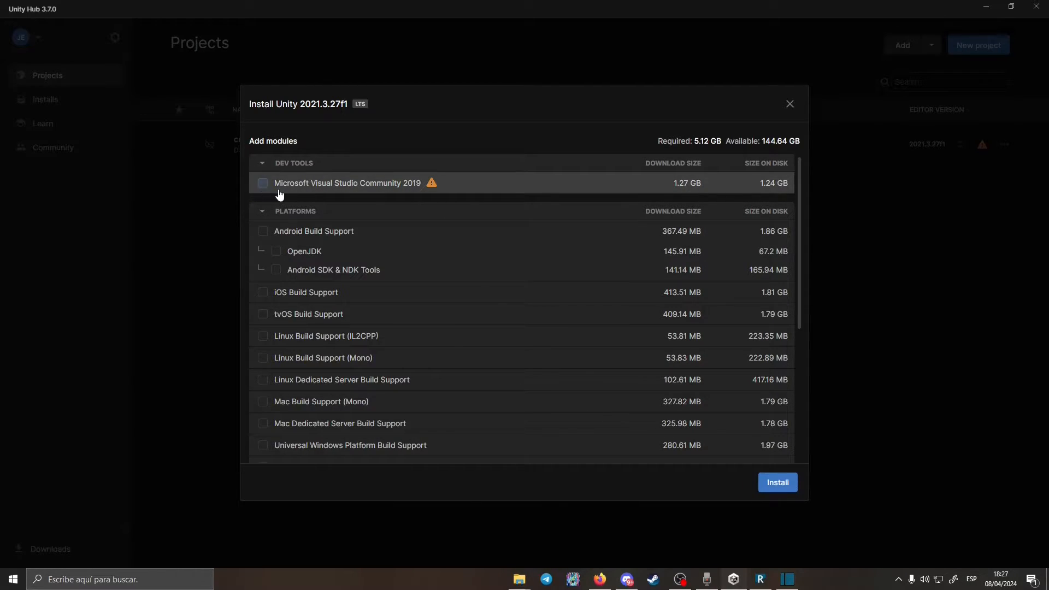
click(778, 482)
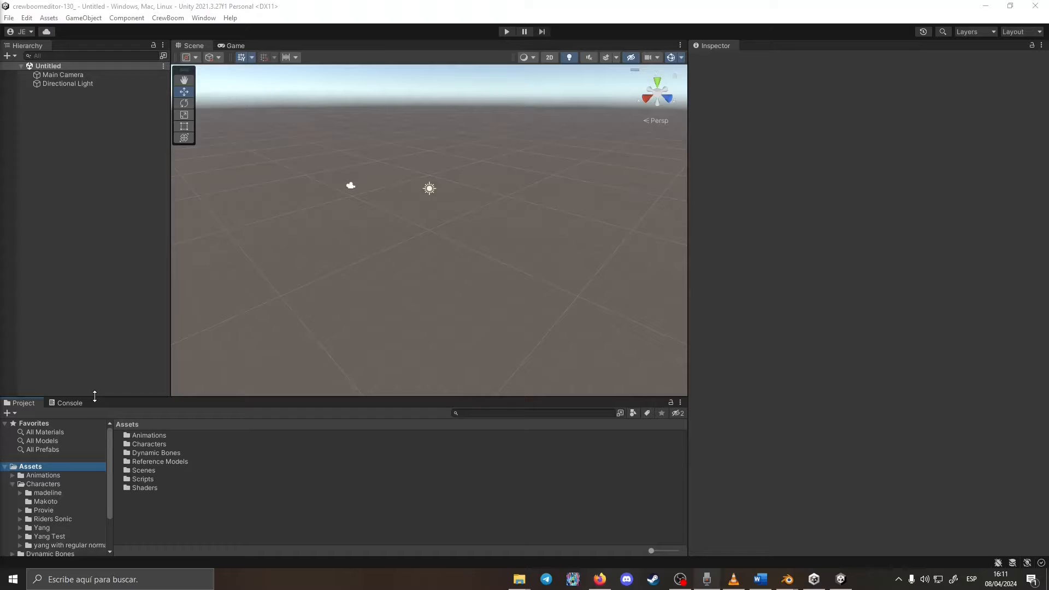
In the Unity editor, create a folder named Example inside Assets/Characters and open it
click(58, 484)
right_click(137, 526)
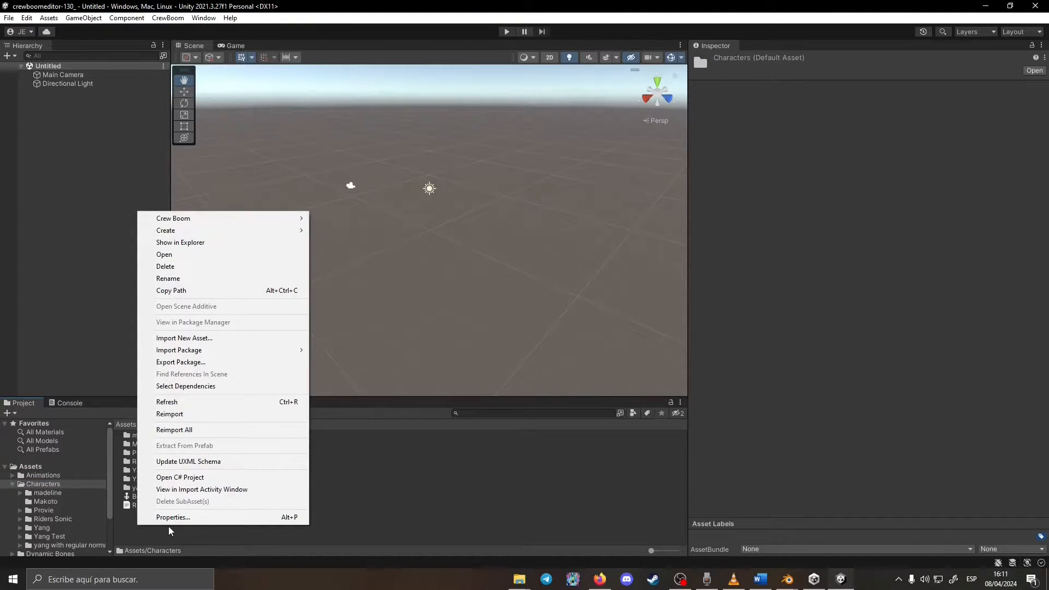
mouse_move(214, 232)
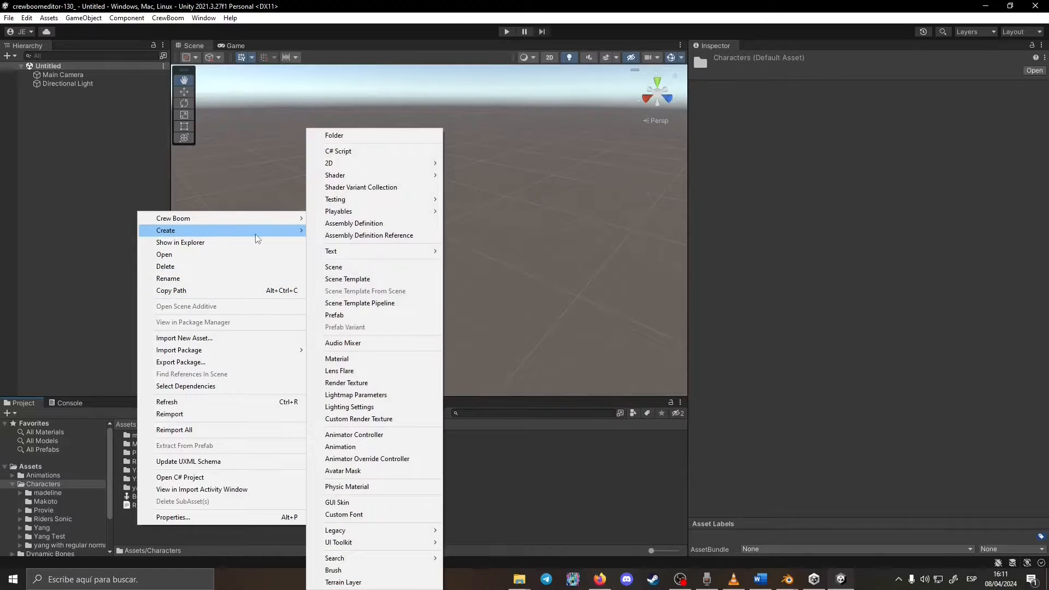
click(341, 136)
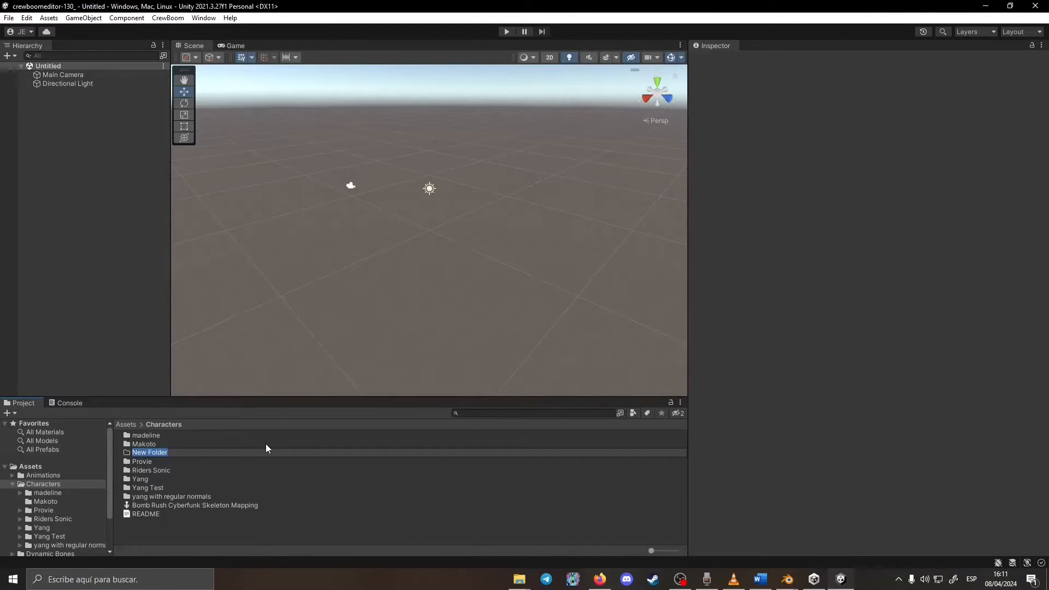
text(Example)
key(Return)
double_click(255, 436)
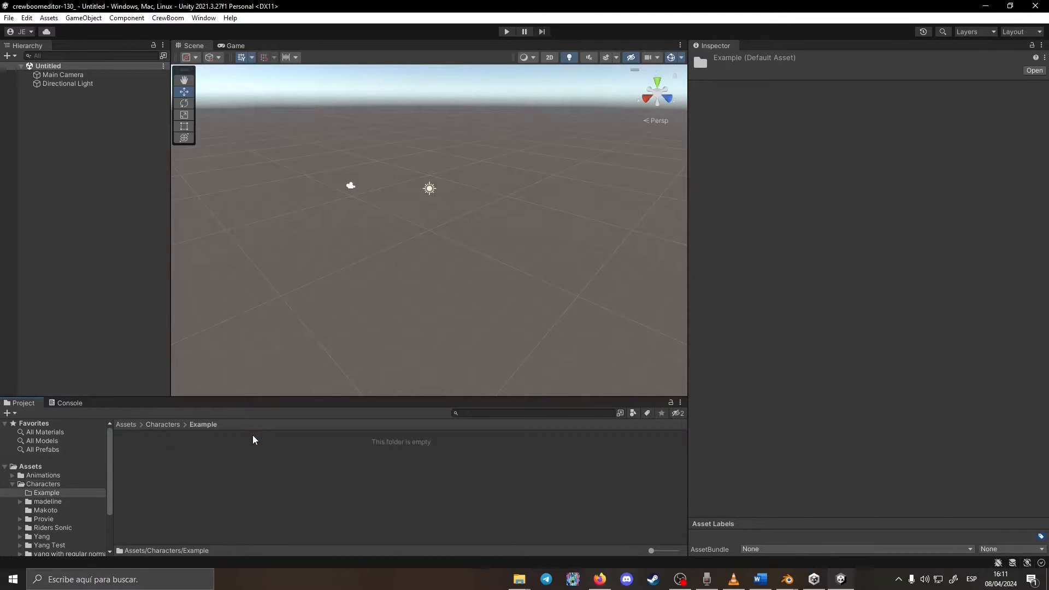
Import charactername.fbx from the Moddeo de modelos/Modelos/example folder into the project's Example folder
right_click(249, 481)
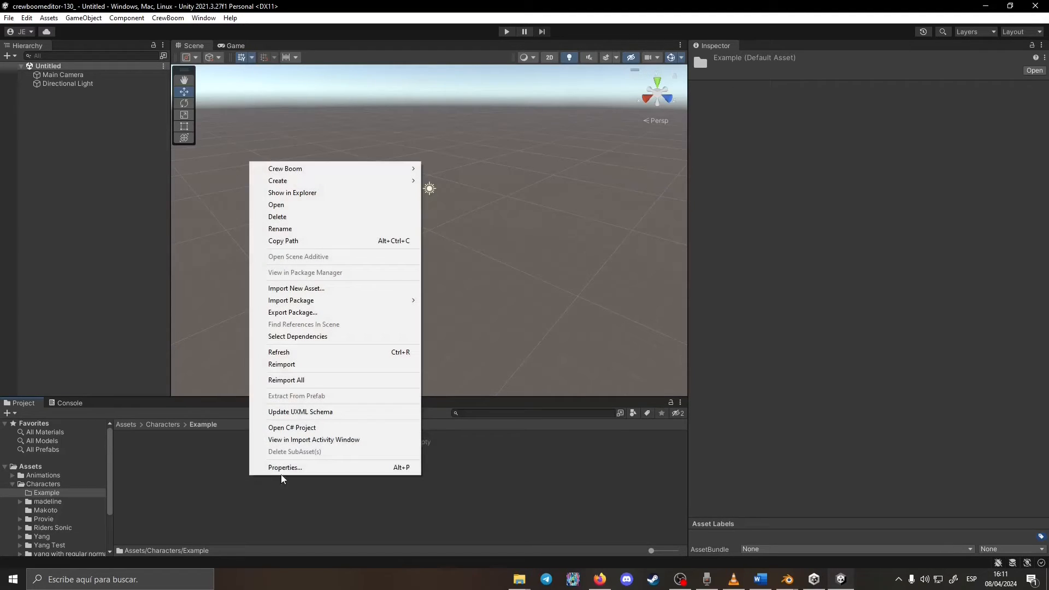
click(317, 293)
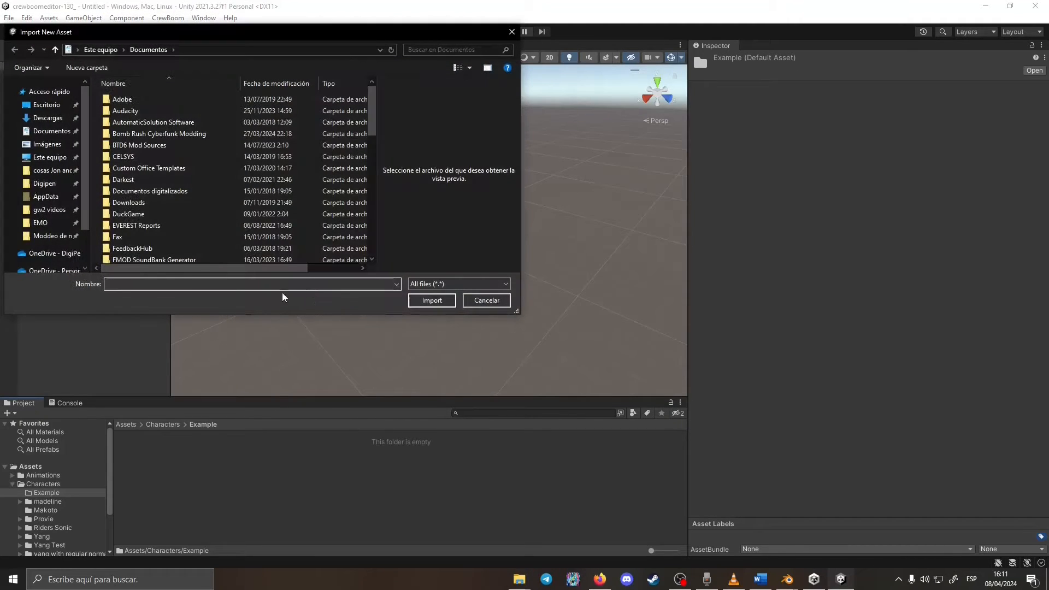
click(45, 173)
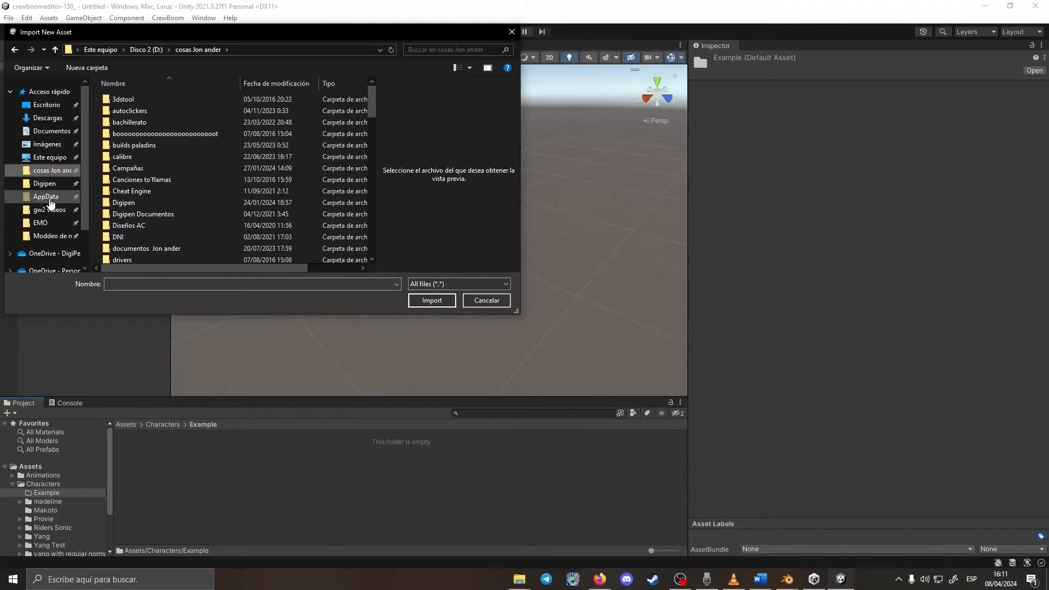
click(50, 235)
double_click(152, 112)
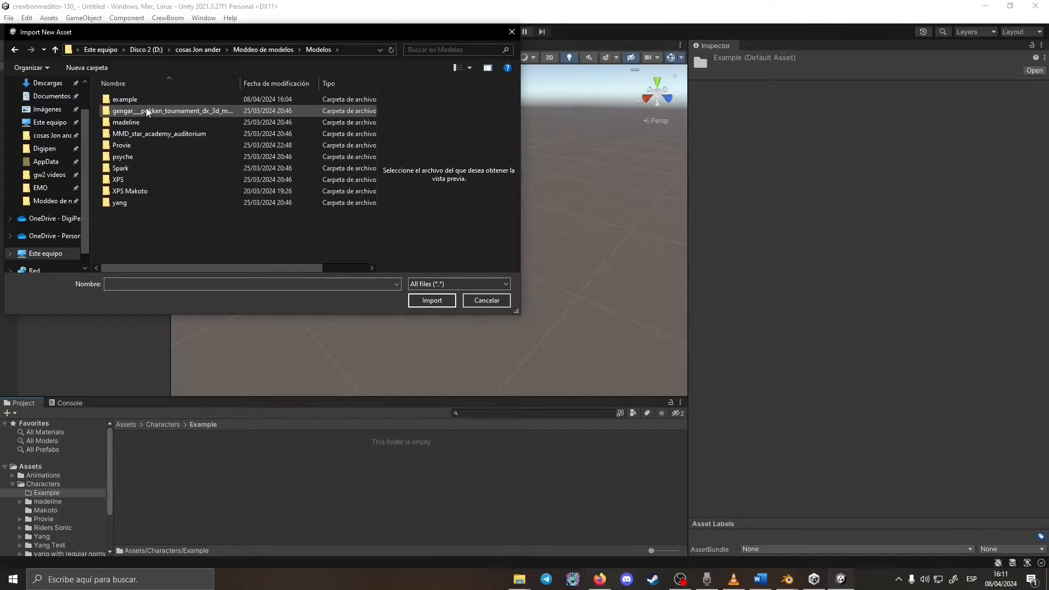
double_click(145, 108)
click(272, 139)
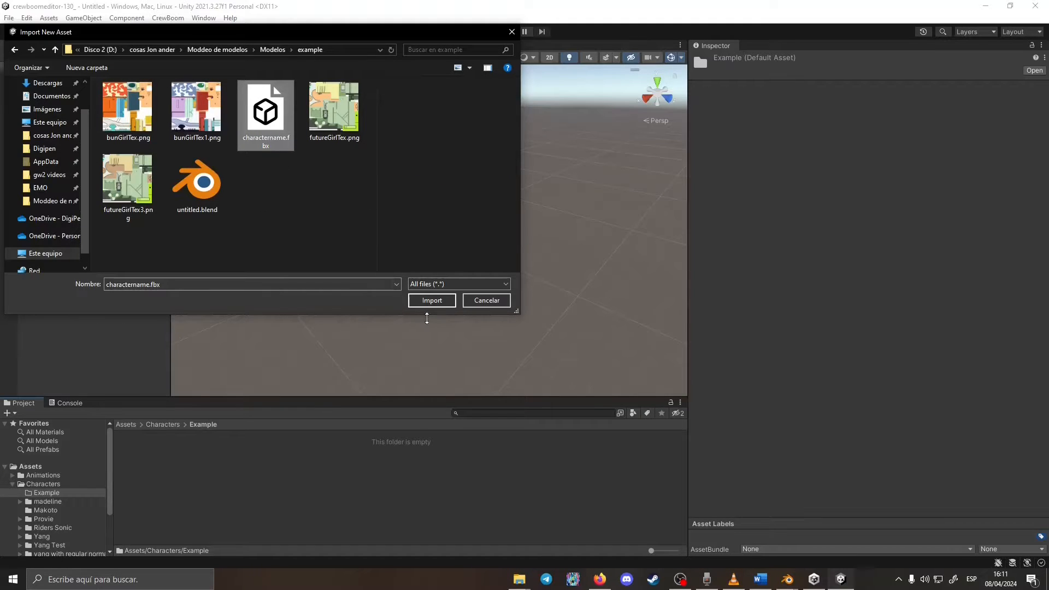
click(427, 301)
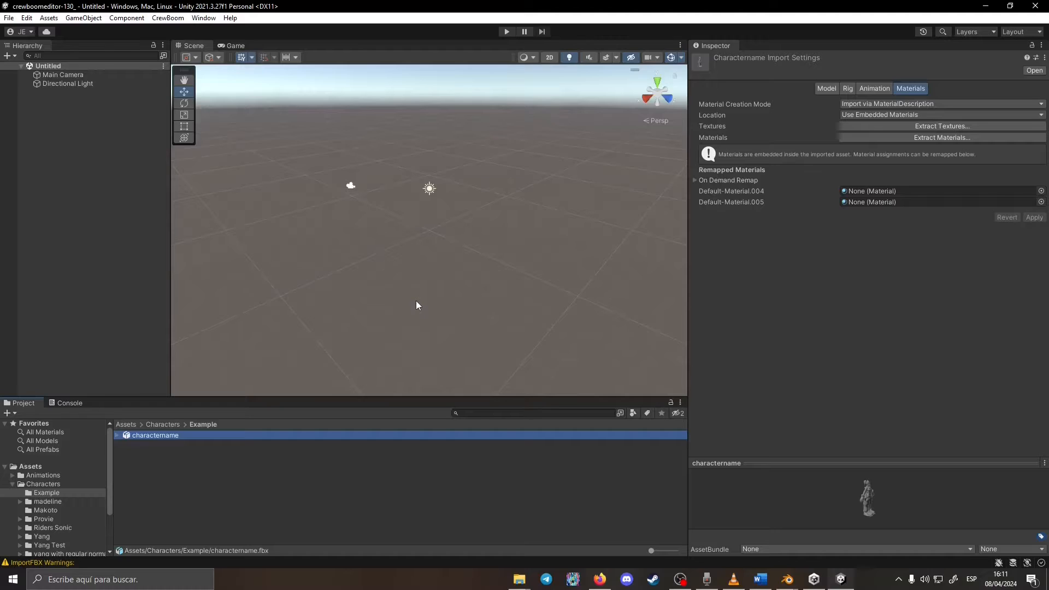
Enable Legacy Blend Shape Normals in the charactername model's import settings and apply the change
click(825, 89)
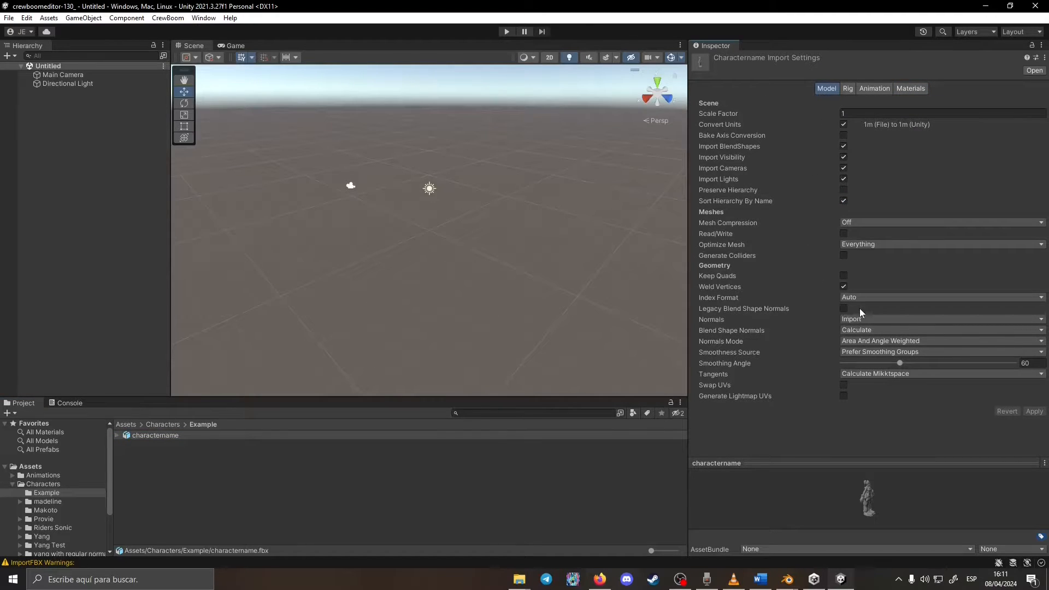
click(843, 308)
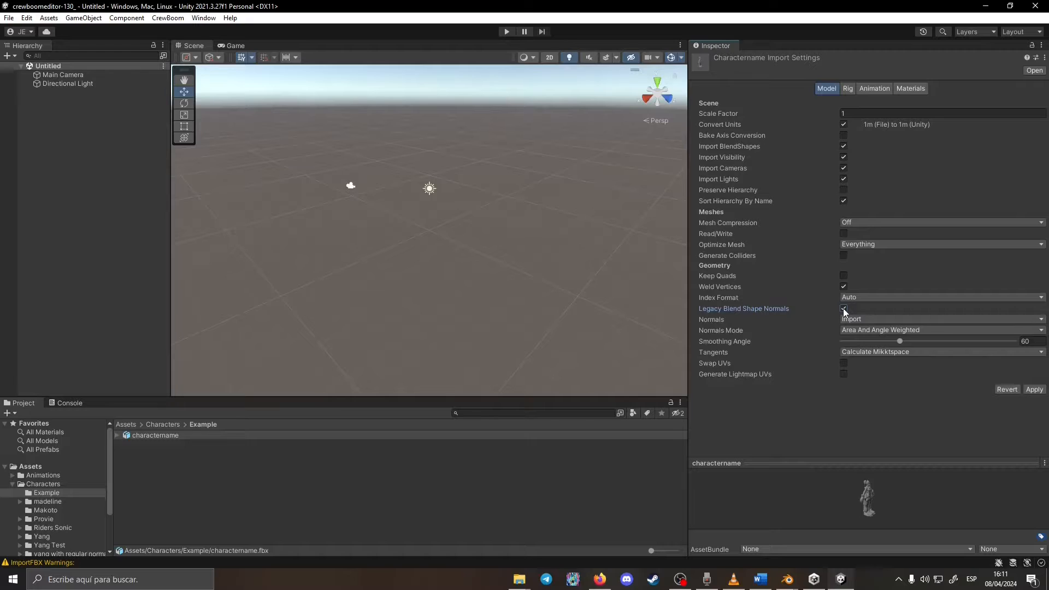
click(1037, 393)
Set the rig's animation type to Humanoid, apply it, and open the avatar configuration
click(848, 88)
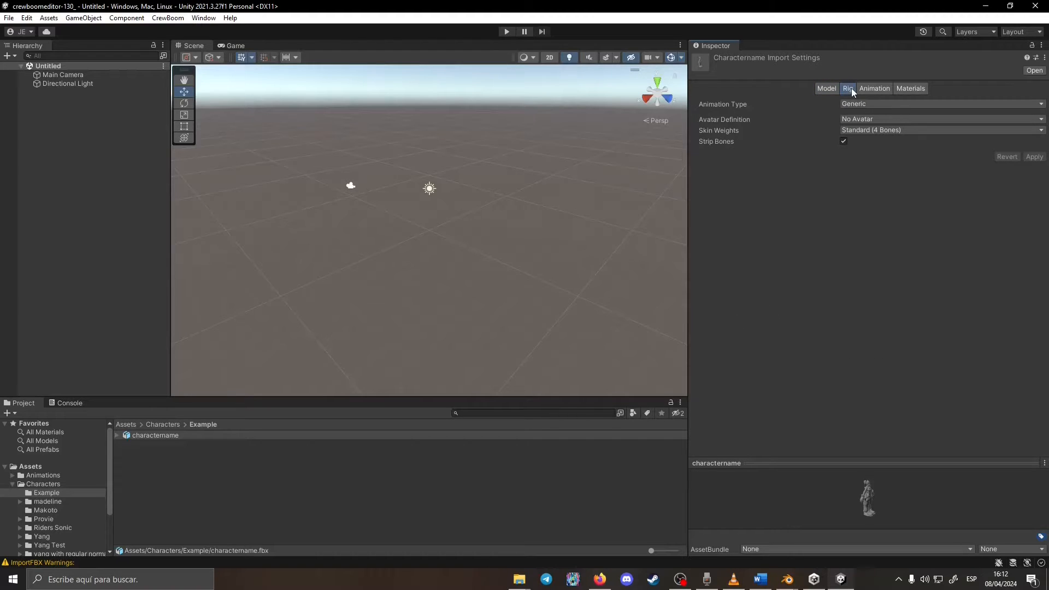
click(902, 104)
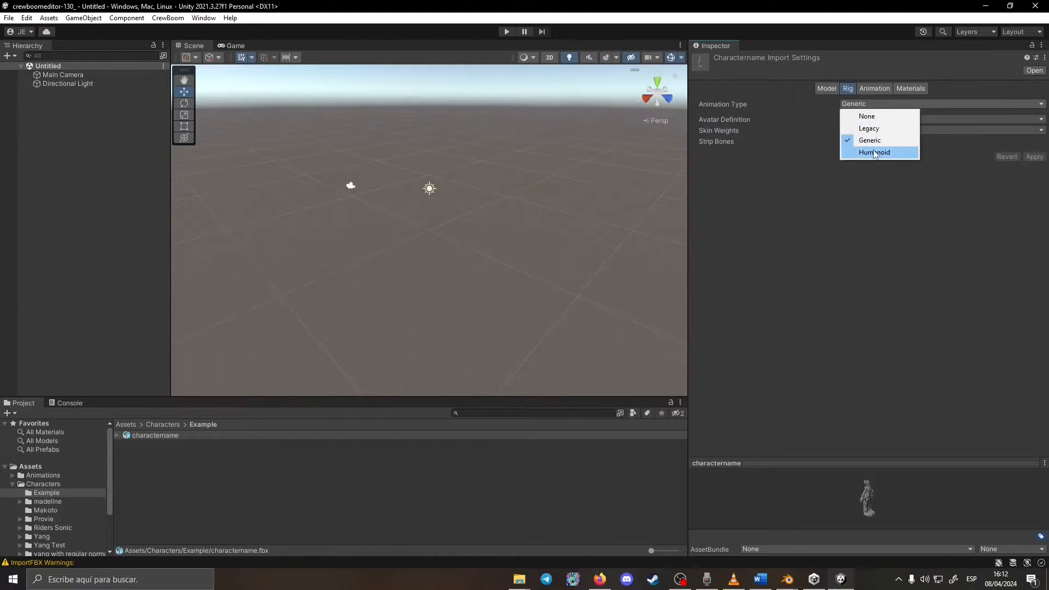
click(905, 153)
click(1035, 194)
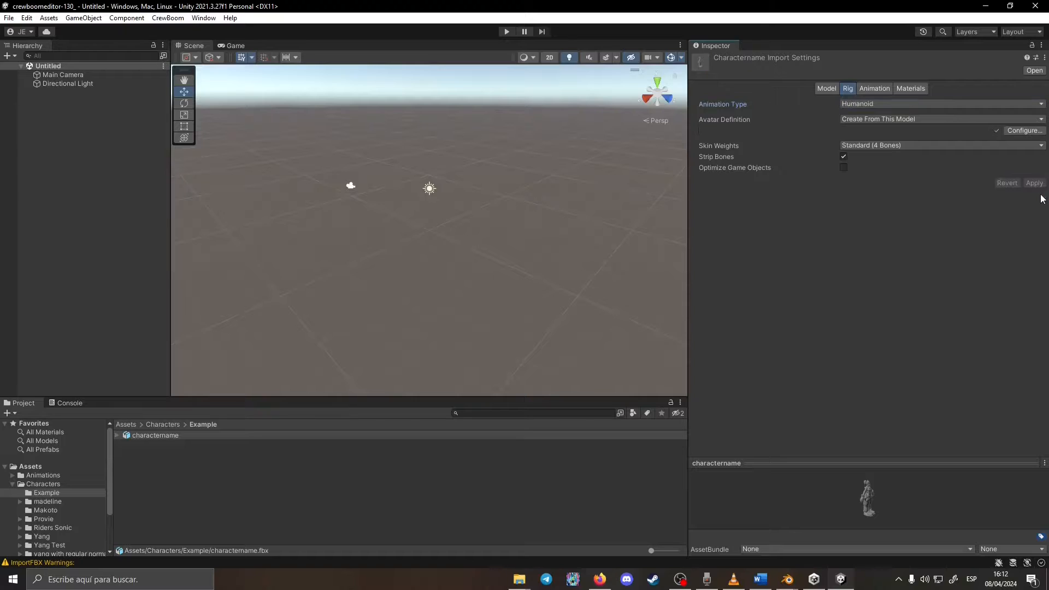
click(1027, 131)
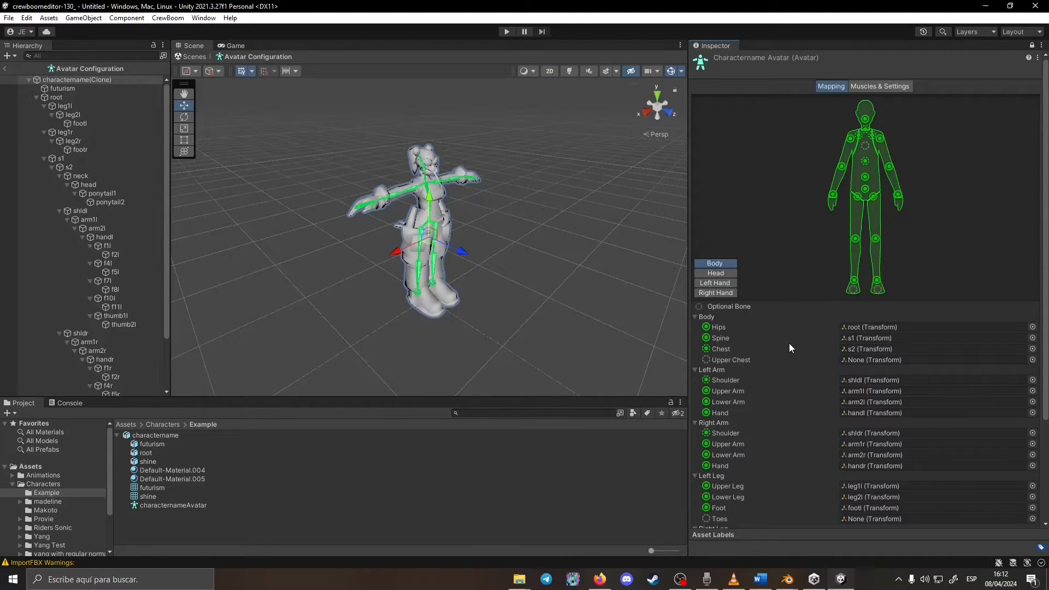
Clear the bone assignments of the left thumb and index finger in the avatar mapping
scroll(790, 344, down, 5)
scroll(790, 344, up, 5)
click(700, 283)
click(861, 328)
key(Delete)
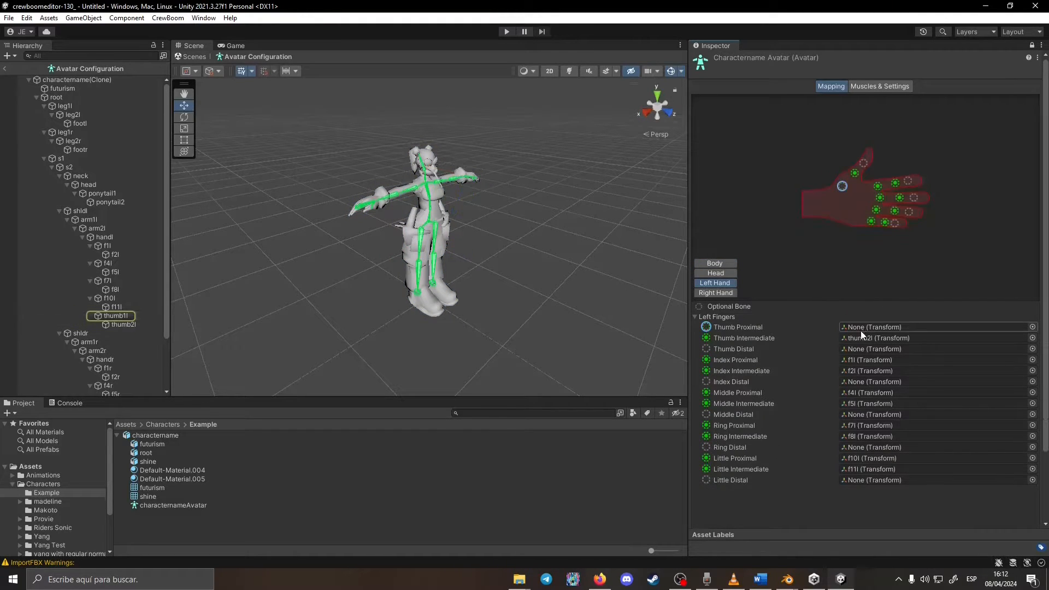
click(861, 340)
key(Delete)
click(861, 349)
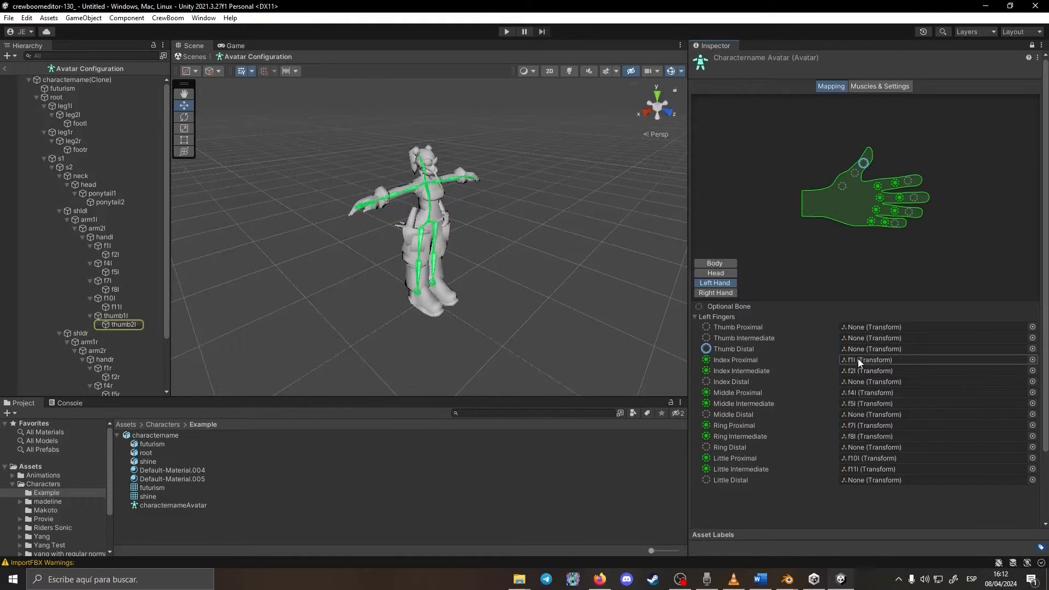
click(858, 359)
key(Delete)
click(860, 371)
key(Delete)
Load the Bomb_Rush_Cyberfunk_Skeleton_Mapping.ht human template as the avatar's bone mapping and import it into the project
scroll(719, 522, down, 3)
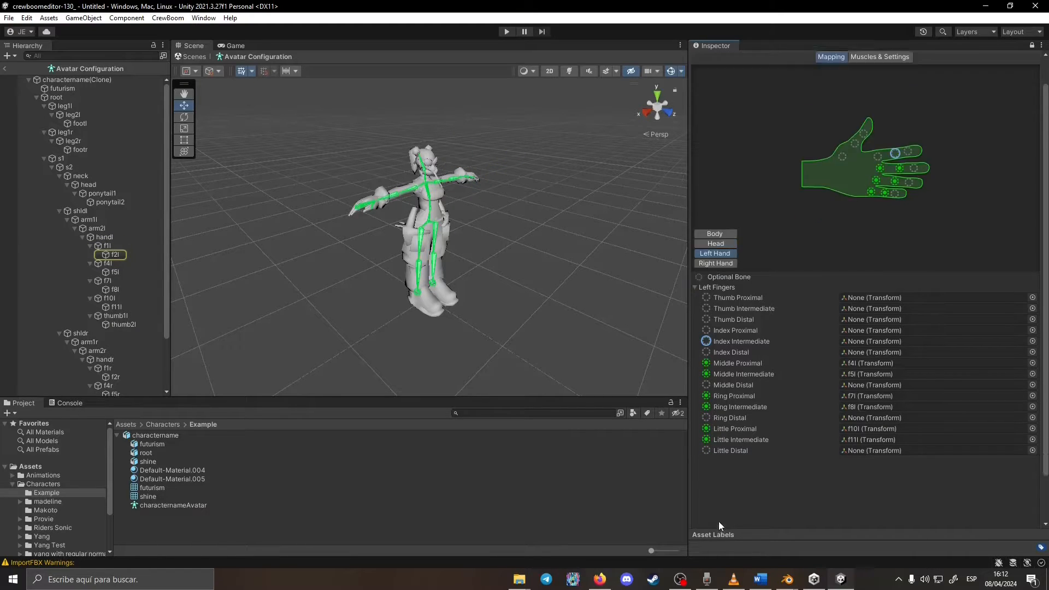
click(710, 503)
click(718, 539)
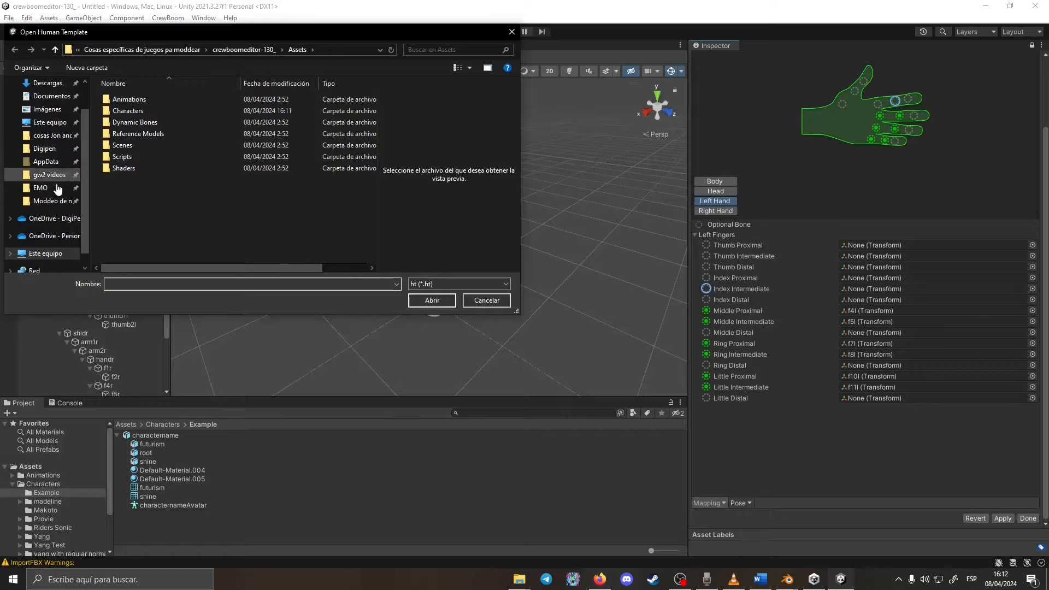
click(50, 201)
double_click(136, 99)
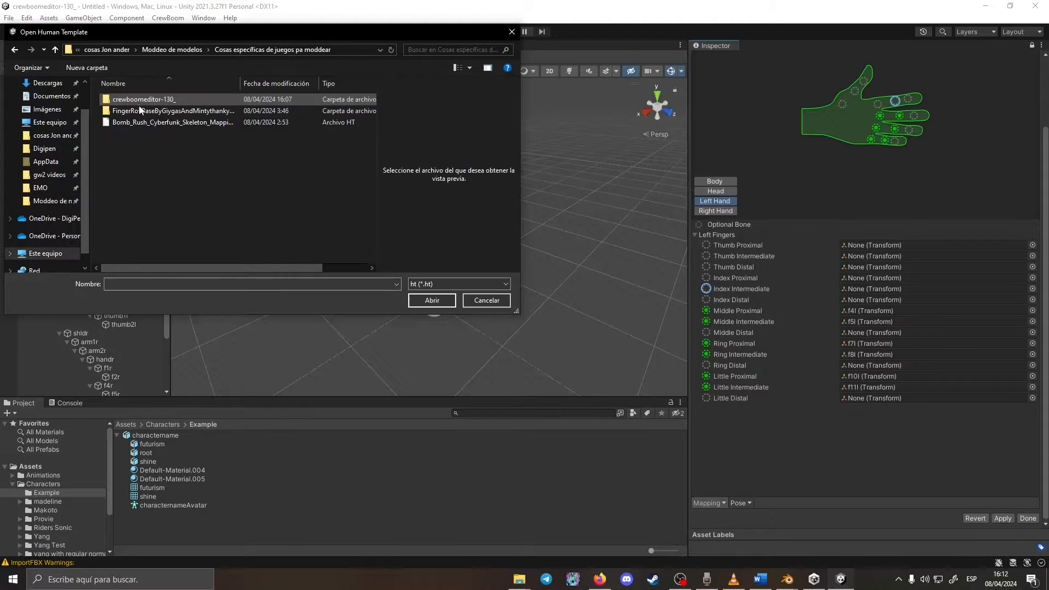
click(180, 121)
click(435, 303)
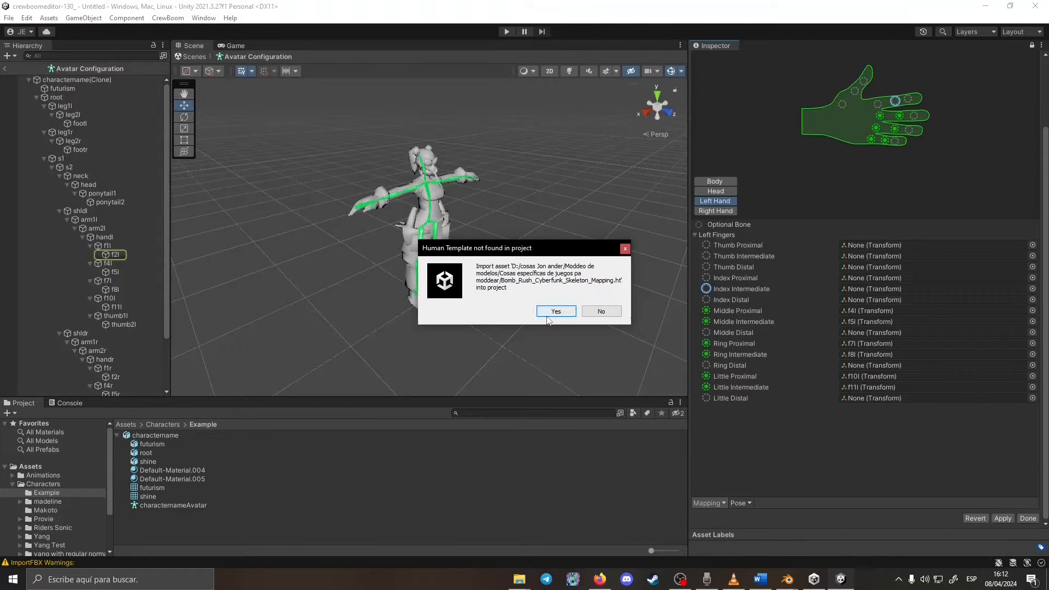
click(551, 309)
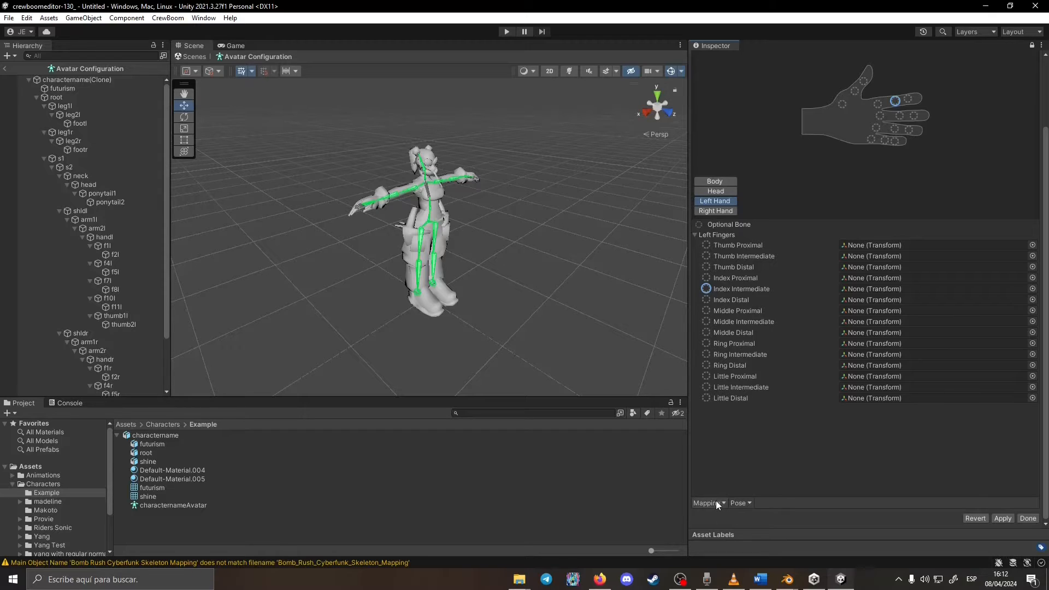
Enforce the T-pose on the avatar's body mapping and finish the avatar configuration
click(715, 181)
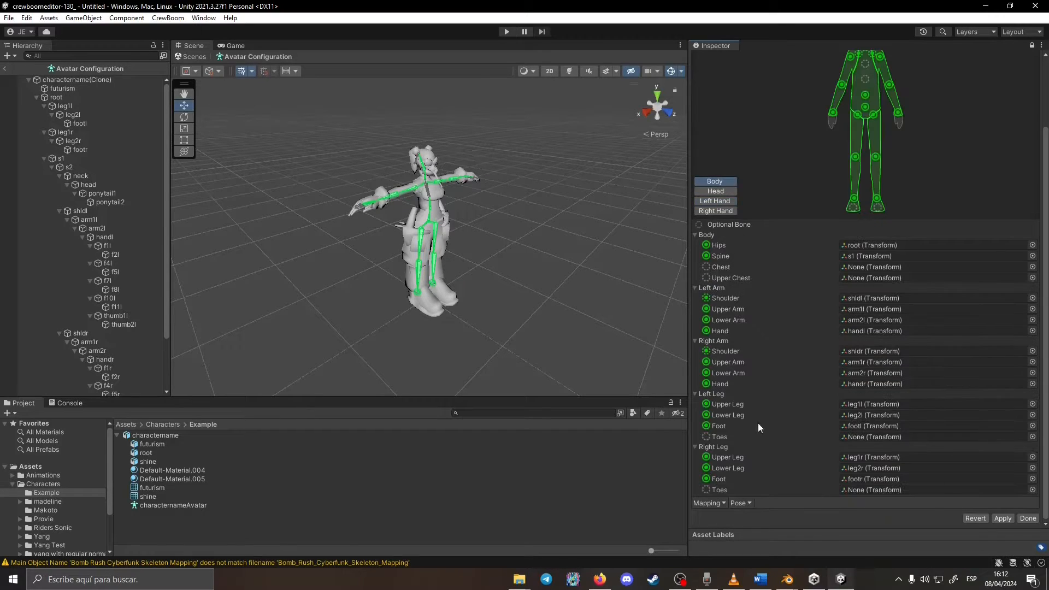
click(739, 503)
click(784, 540)
click(1027, 515)
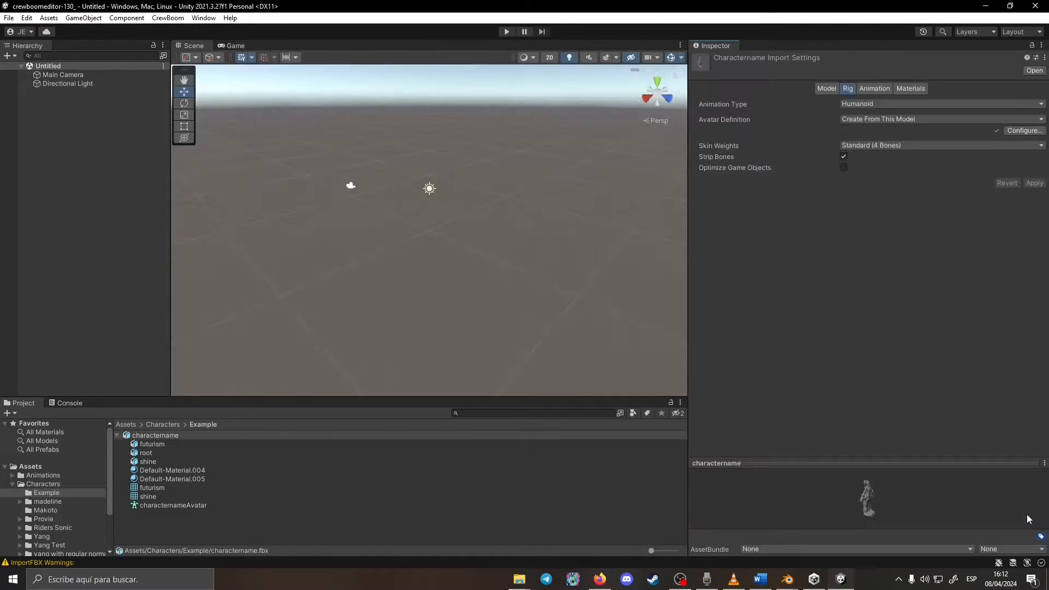
Extract the model's textures into a new folder named Tex inside the Example folder
click(911, 88)
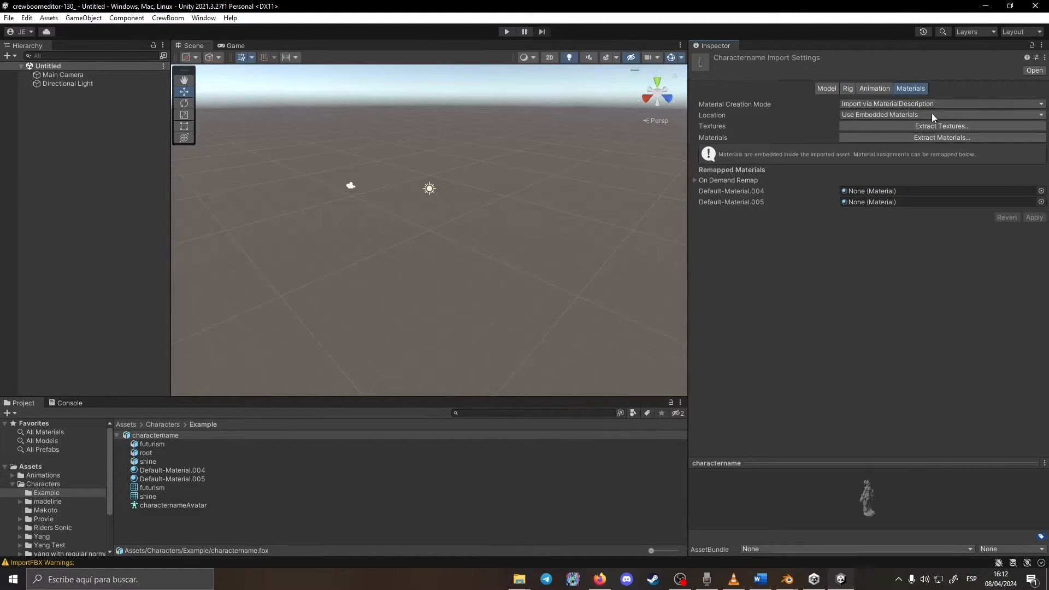
click(940, 127)
right_click(295, 141)
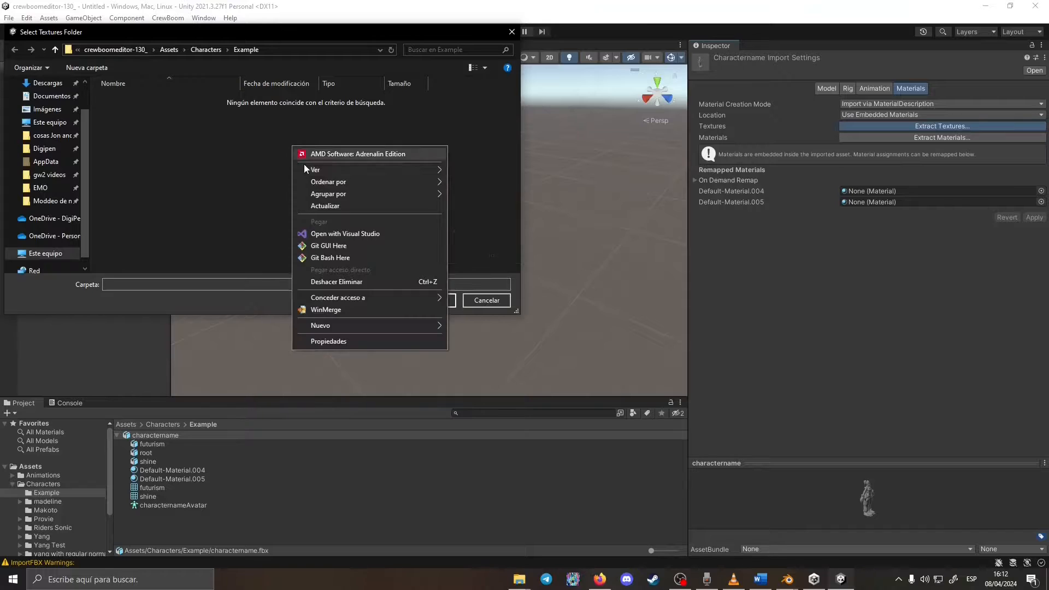
mouse_move(353, 328)
click(464, 326)
text(Tex)
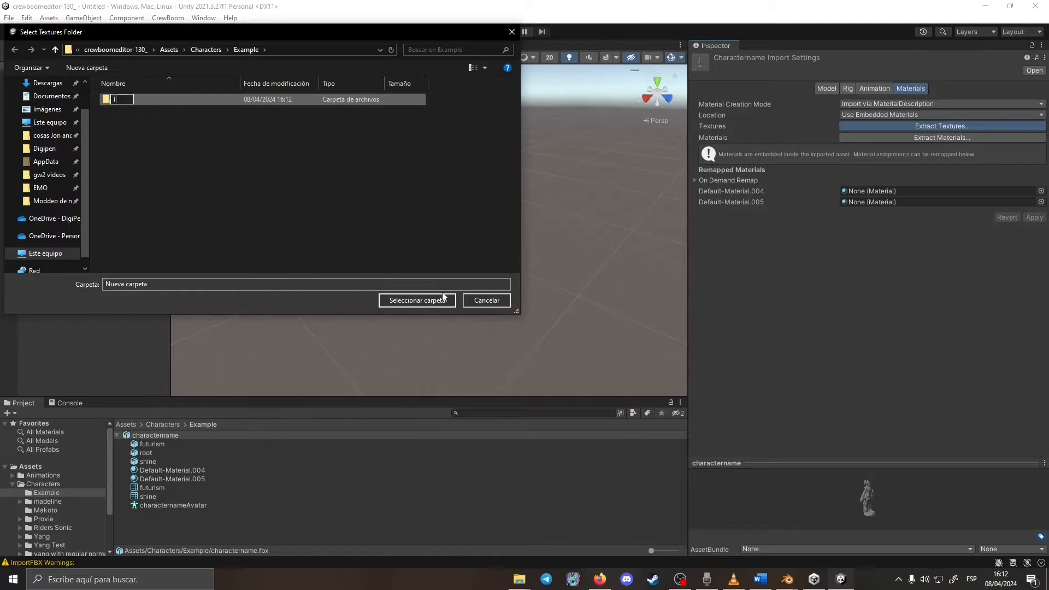
key(Return)
click(425, 299)
Extract the model's materials into a new folder named Mats inside the Example folder
click(907, 138)
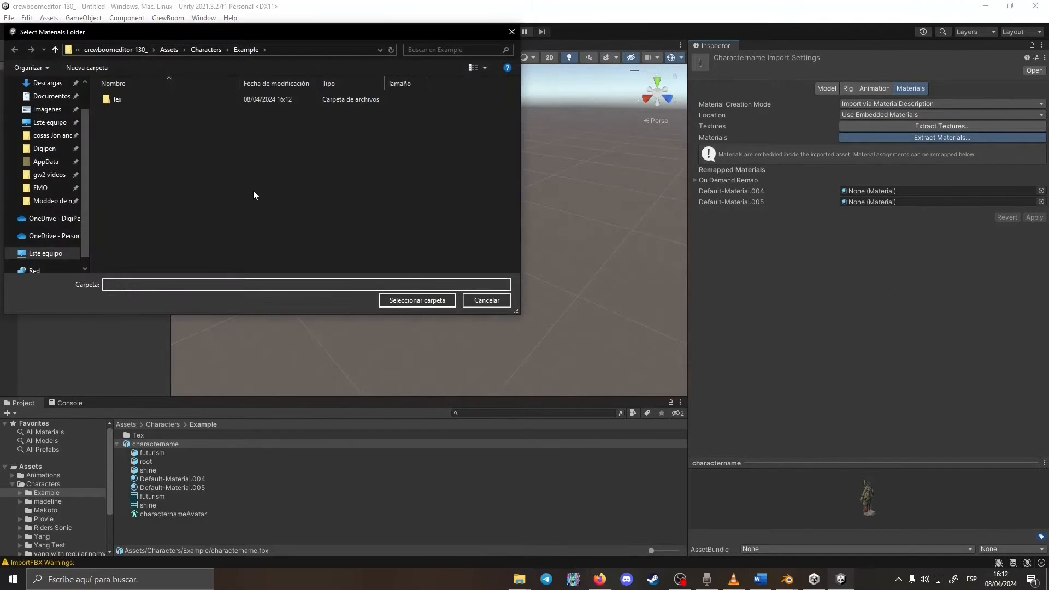
right_click(255, 194)
mouse_move(291, 367)
click(431, 369)
text(Mats)
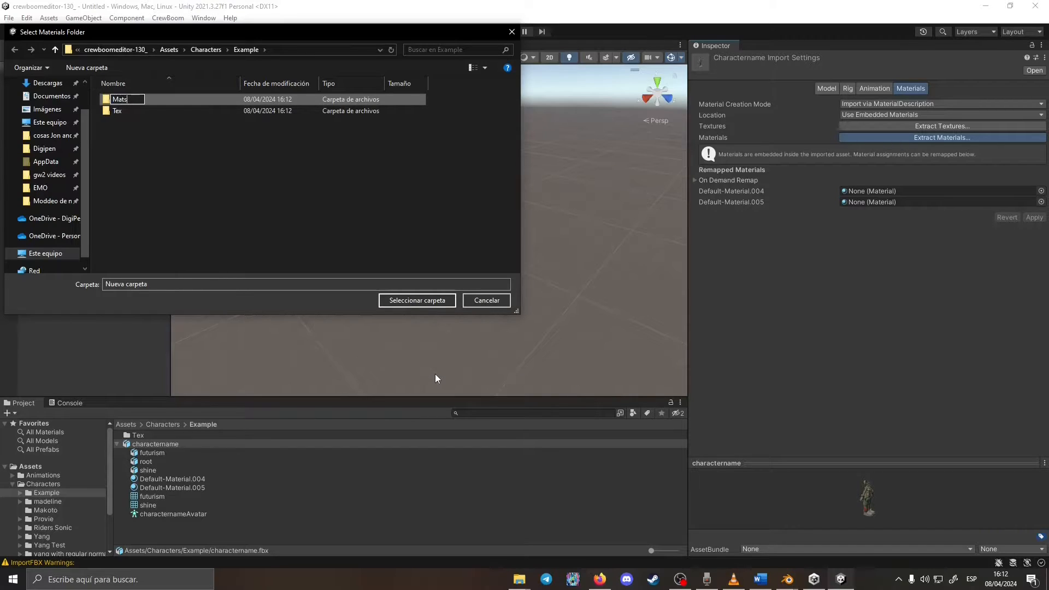
key(Return)
click(433, 303)
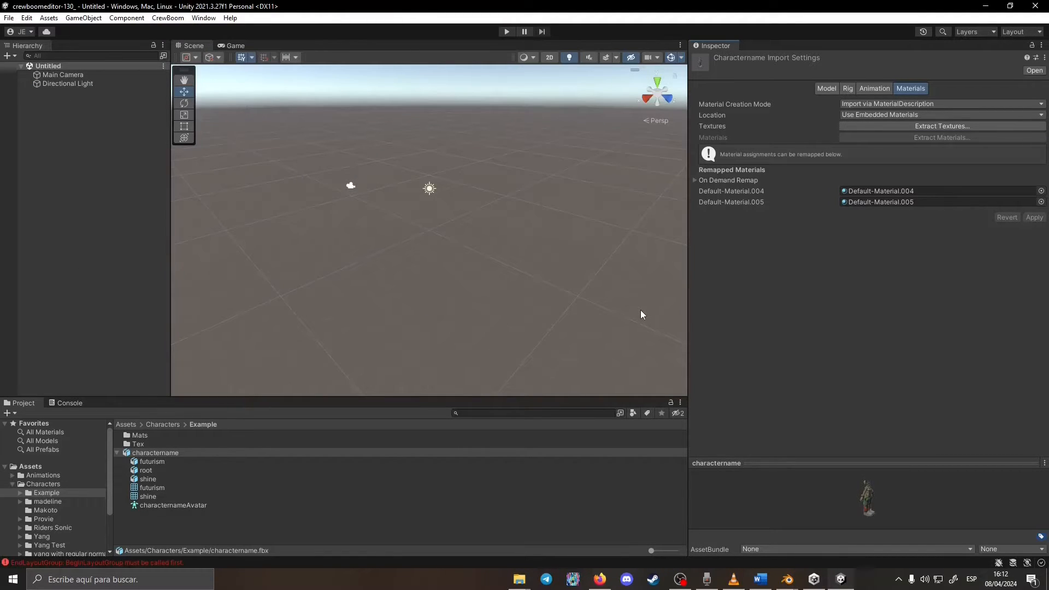
Create a Crew Boom character from the charactername model
click(371, 534)
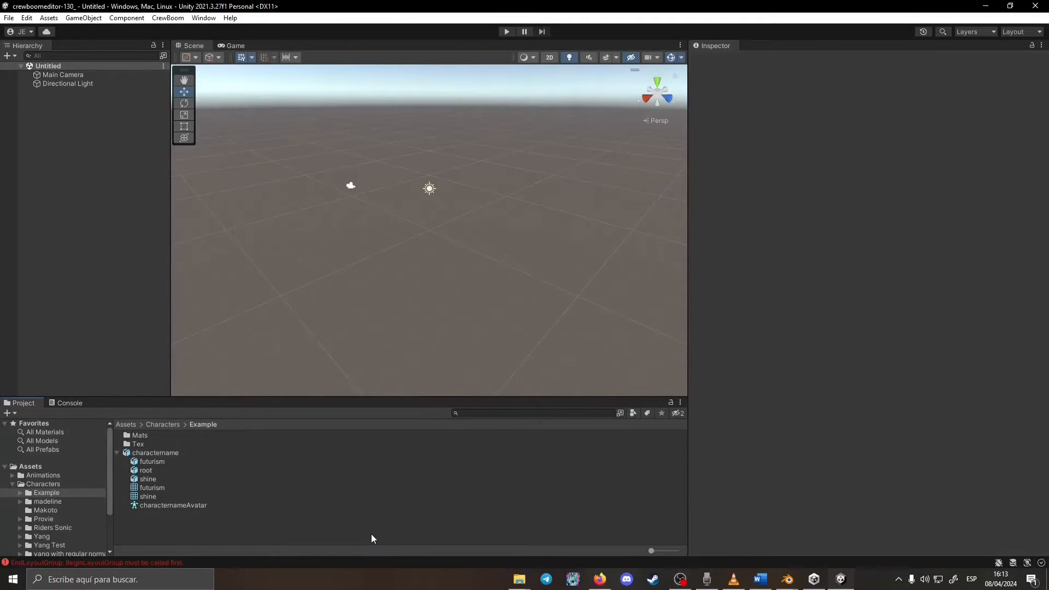
click(169, 453)
right_click(169, 451)
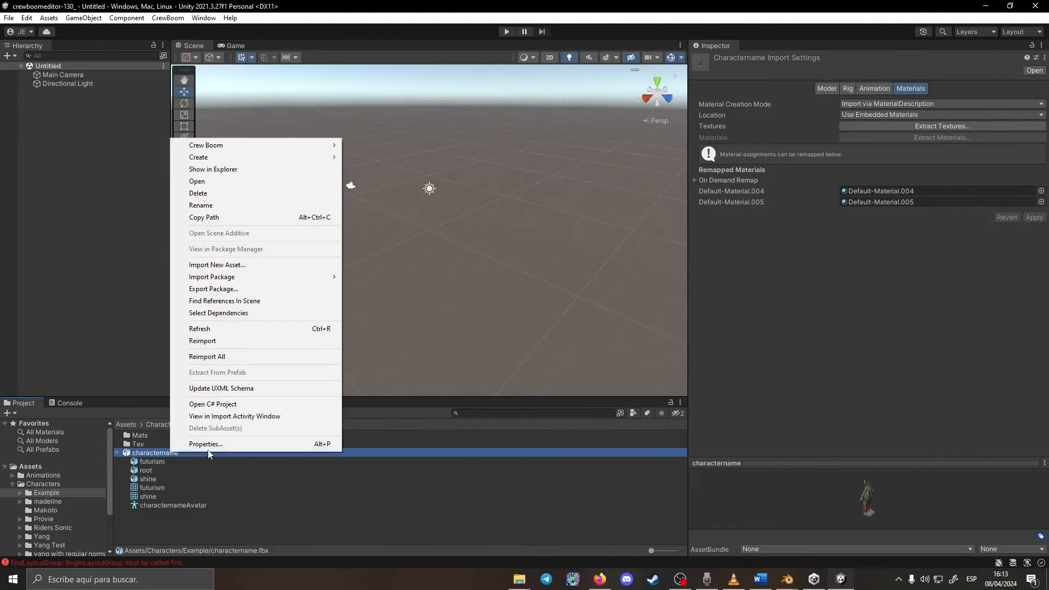
mouse_move(240, 159)
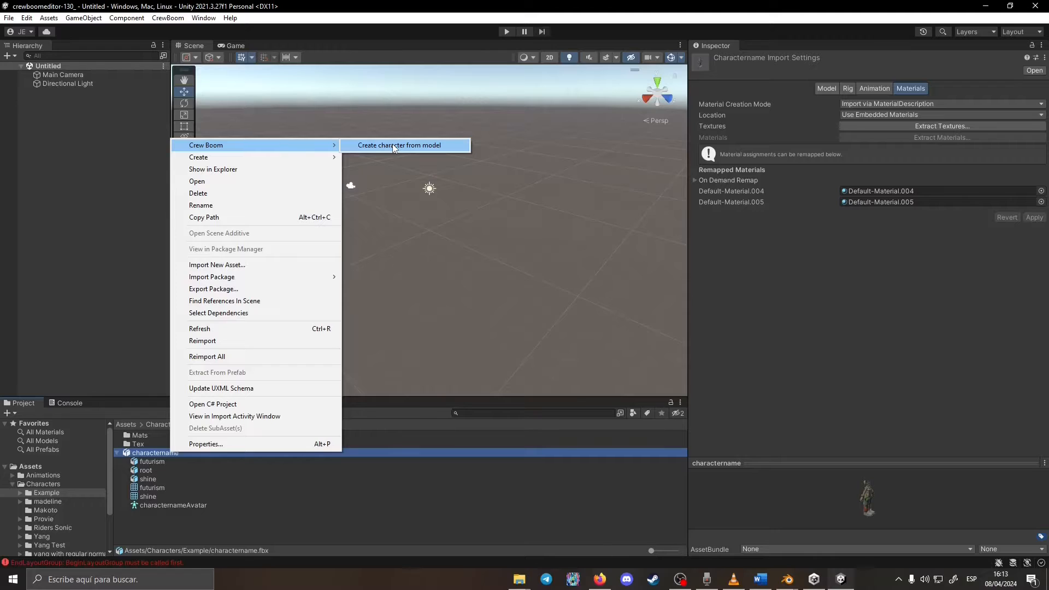
click(393, 146)
mouse_move(512, 187)
mouse_down()
mouse_move(504, 195)
mouse_move(515, 204)
mouse_up()
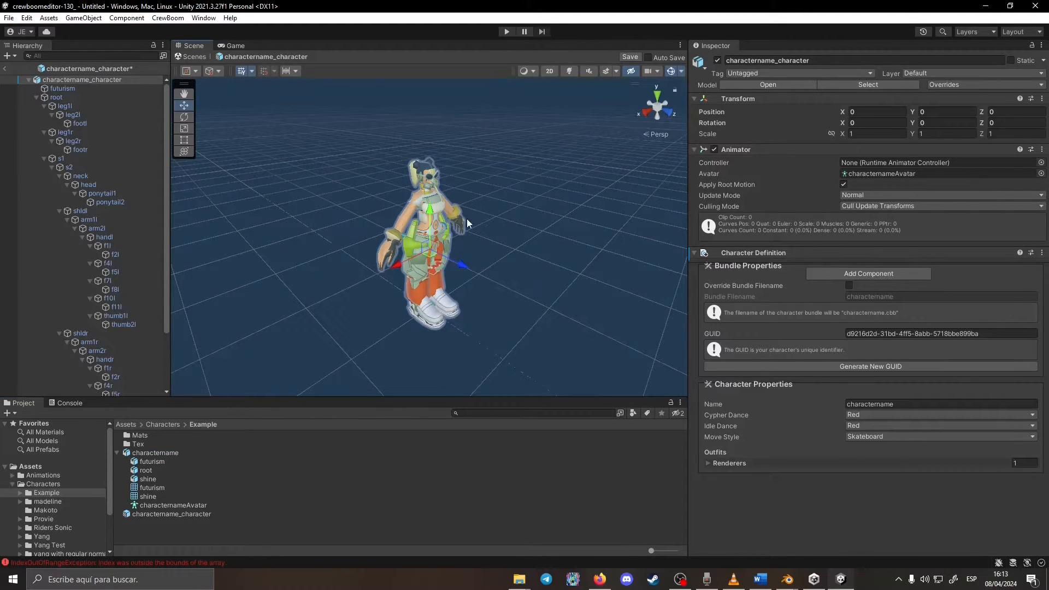
click(446, 228)
click(443, 229)
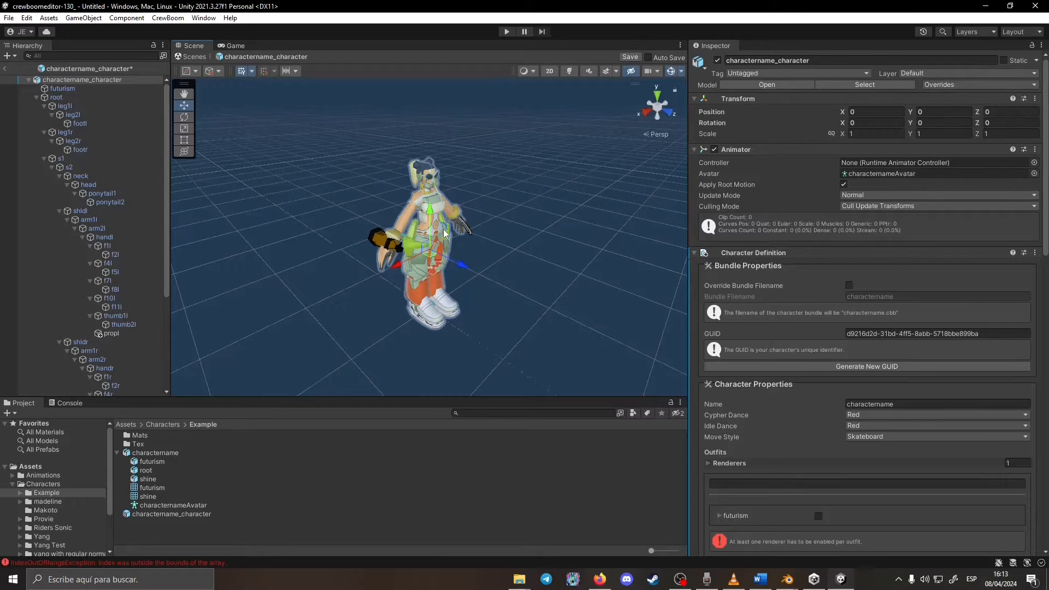
Enable the futurism renderer for all four outfits in the Character Definition
scroll(840, 278, down, 10)
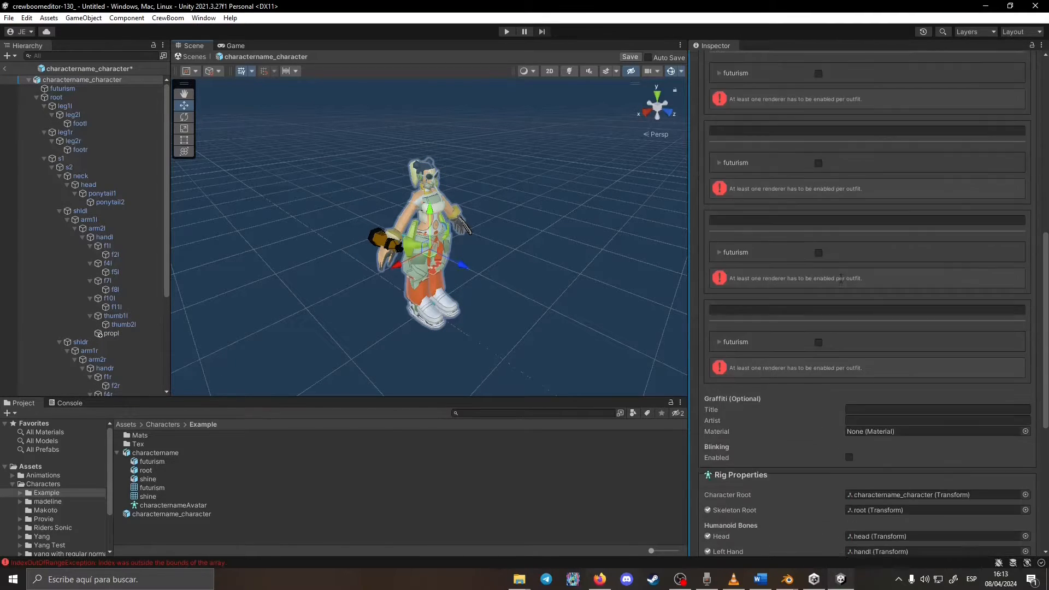
scroll(841, 278, down, 6)
scroll(846, 278, up, 2)
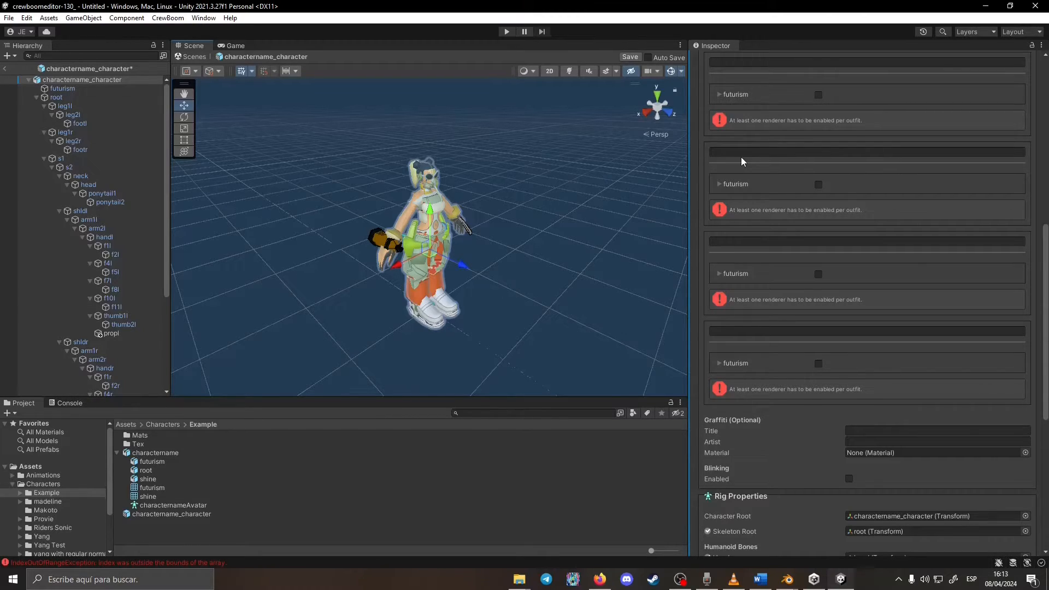
click(821, 361)
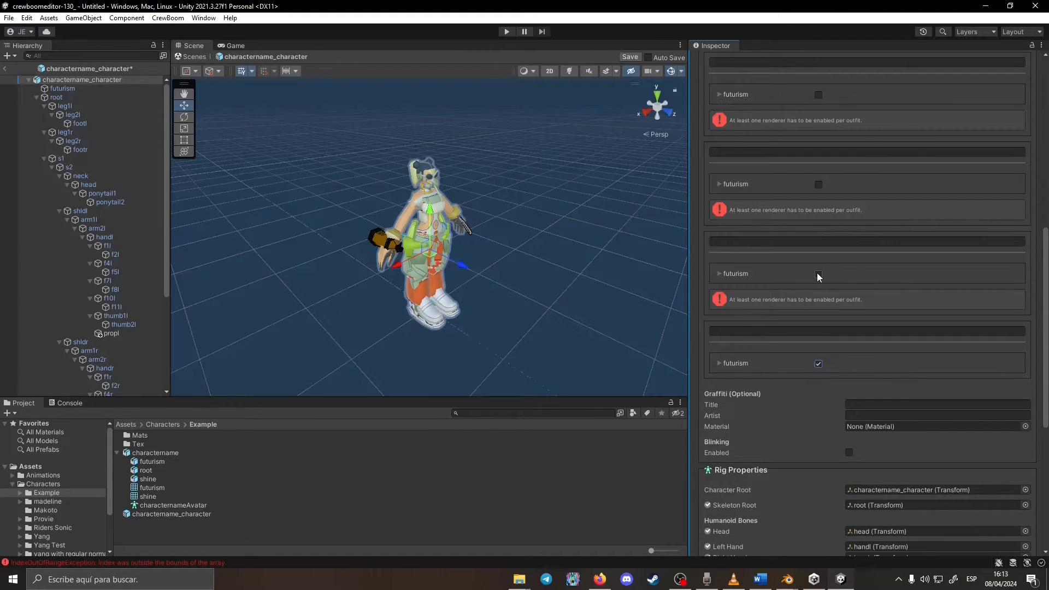
click(818, 273)
click(818, 185)
click(818, 95)
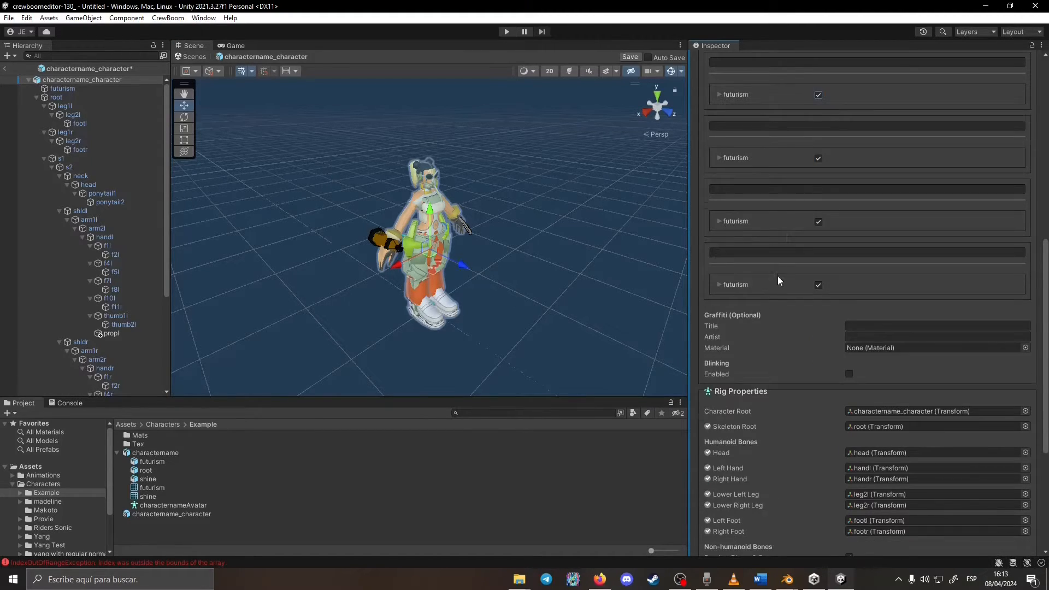
Preview the character, saving the modified prefab, and exit the preview
scroll(780, 283, up, 3)
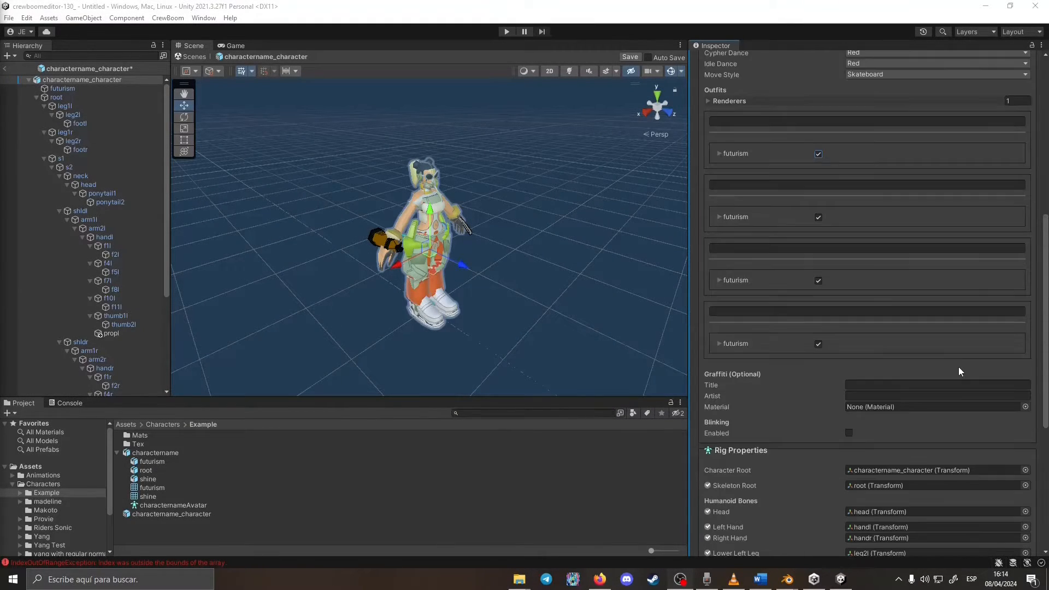
scroll(959, 366, down, 5)
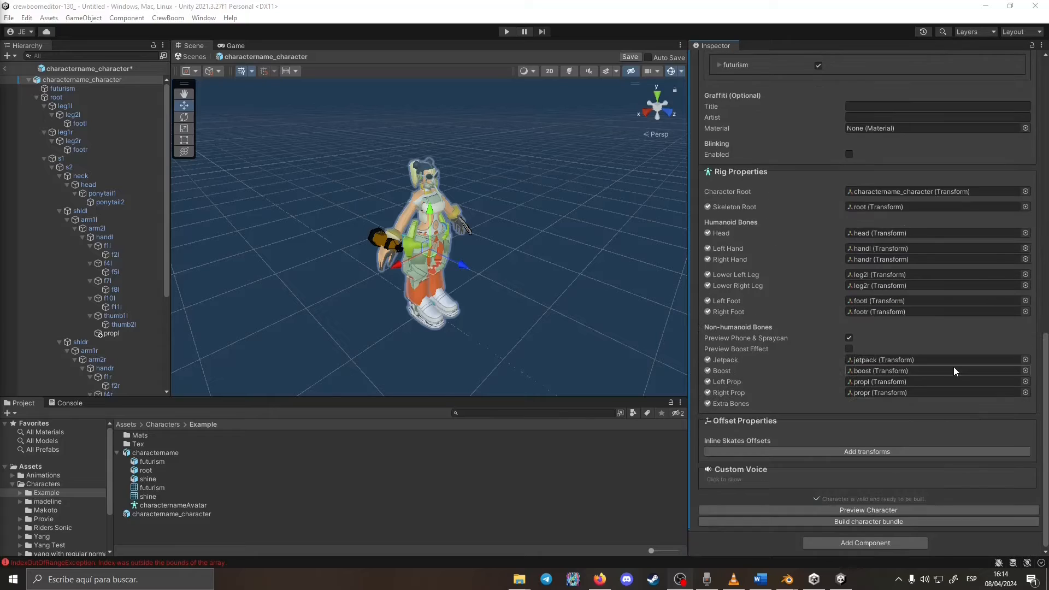
click(885, 510)
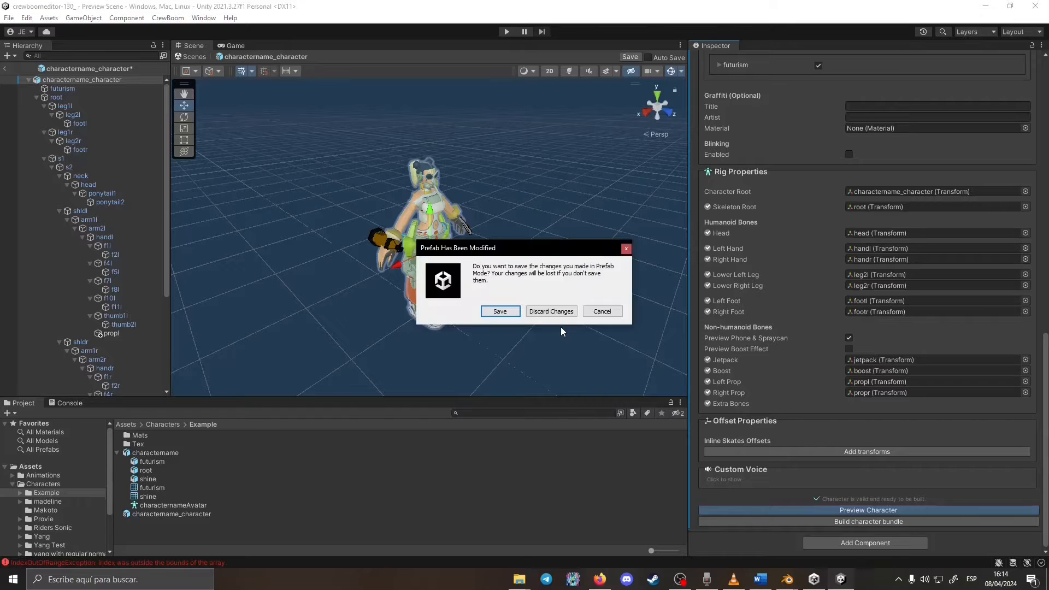
click(509, 313)
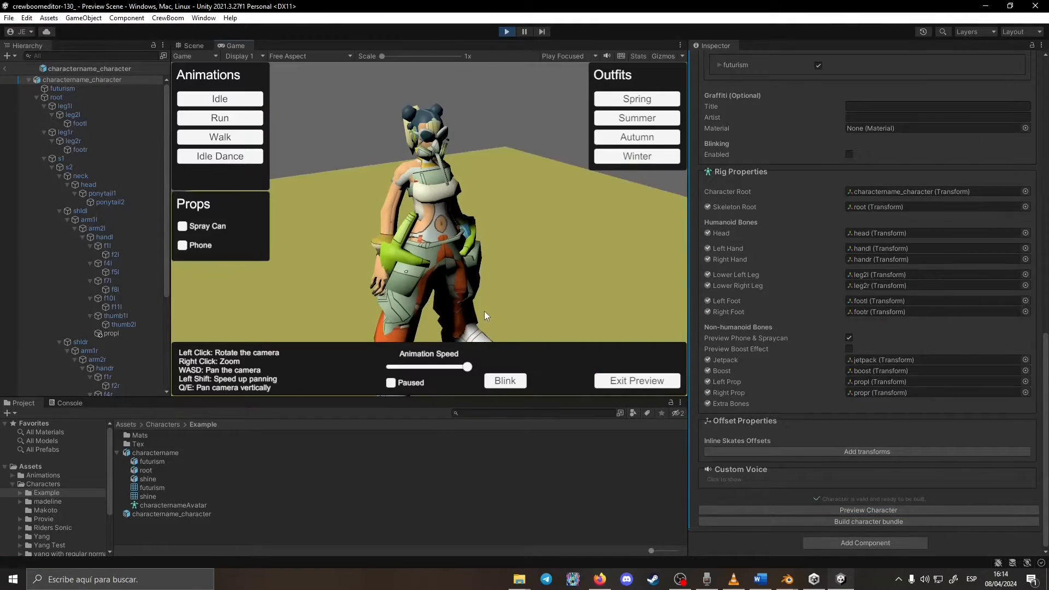
click(646, 380)
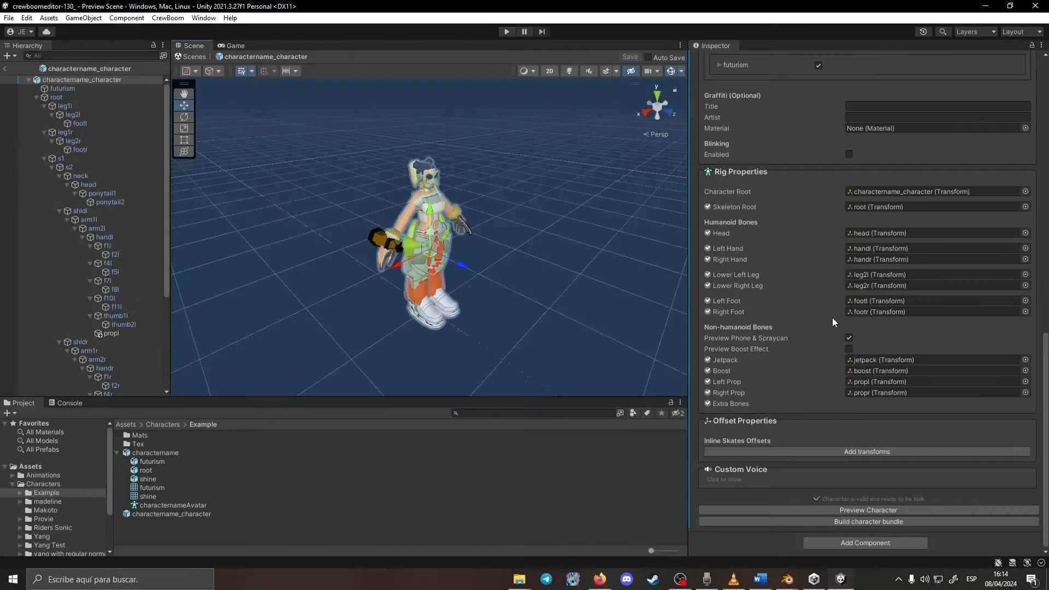
Set the shader of Default-Material.004 in the Mats folder to LD CrewBoom/Game Character
scroll(833, 317, up, 6)
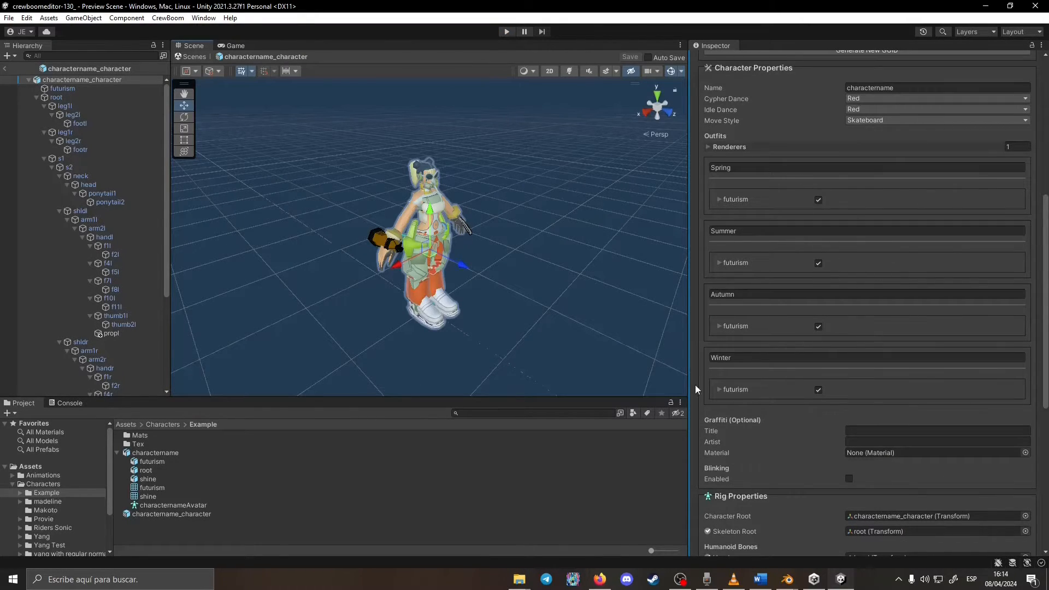
scroll(841, 323, up, 6)
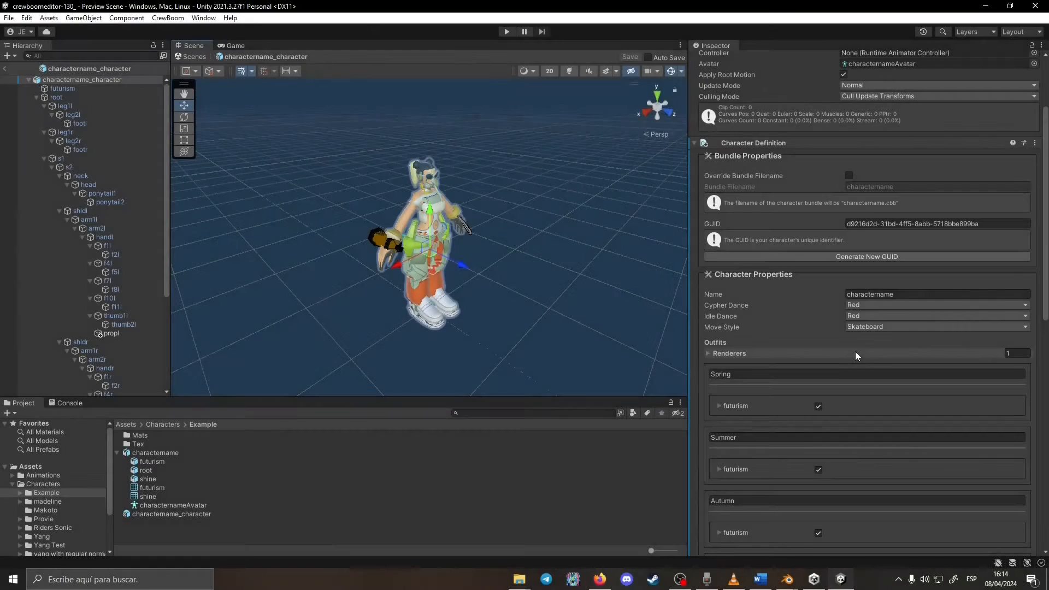
scroll(855, 352, up, 3)
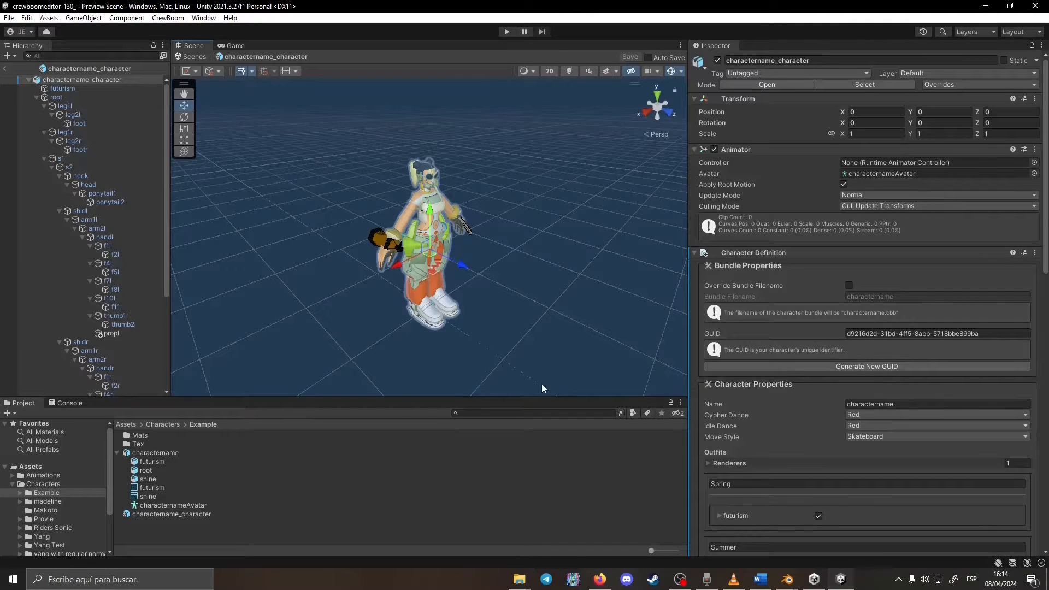
double_click(136, 436)
click(138, 435)
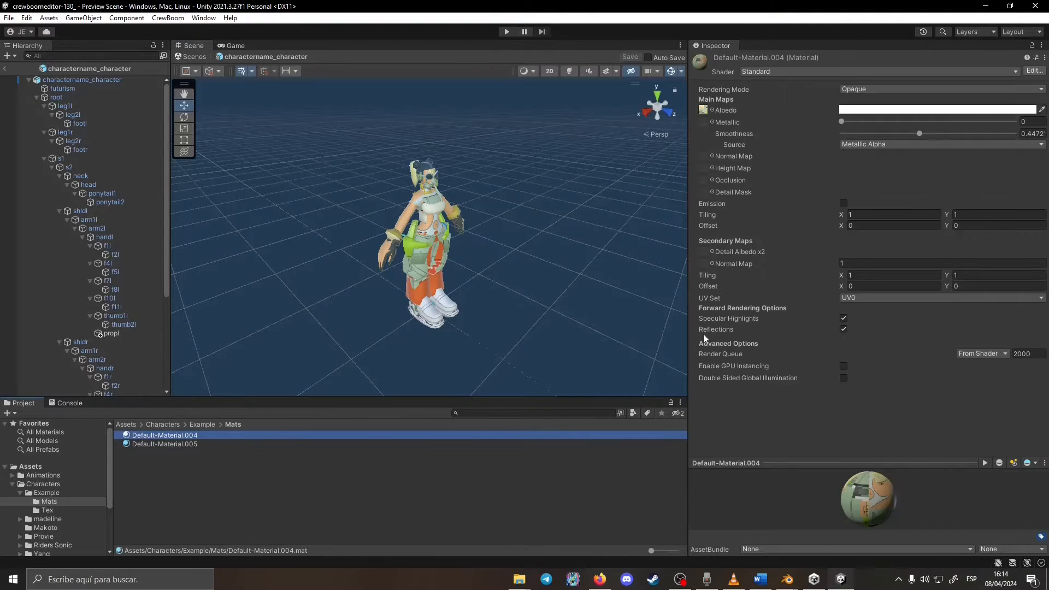
click(771, 72)
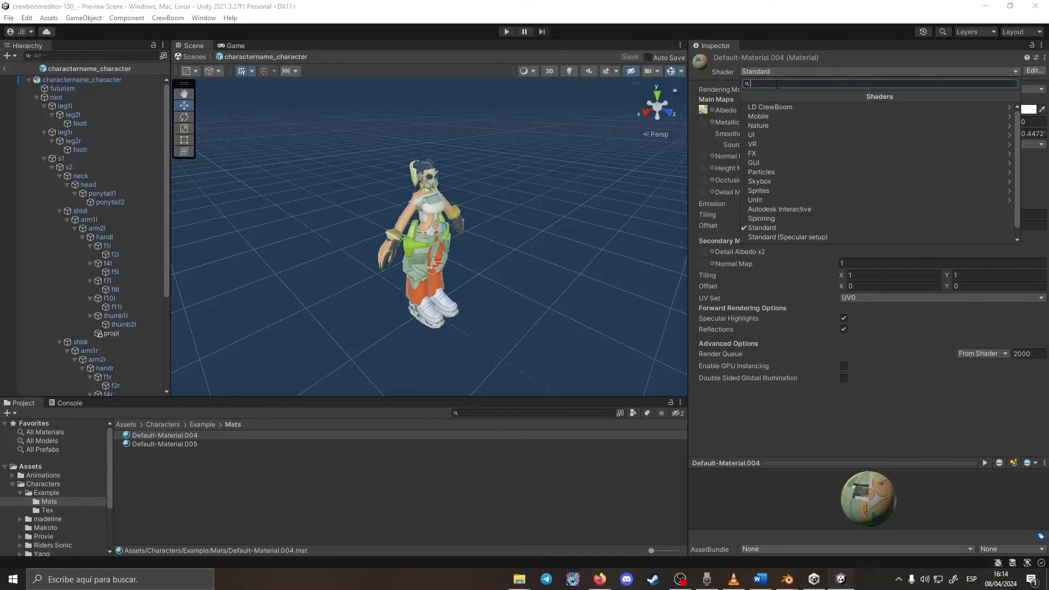
click(781, 107)
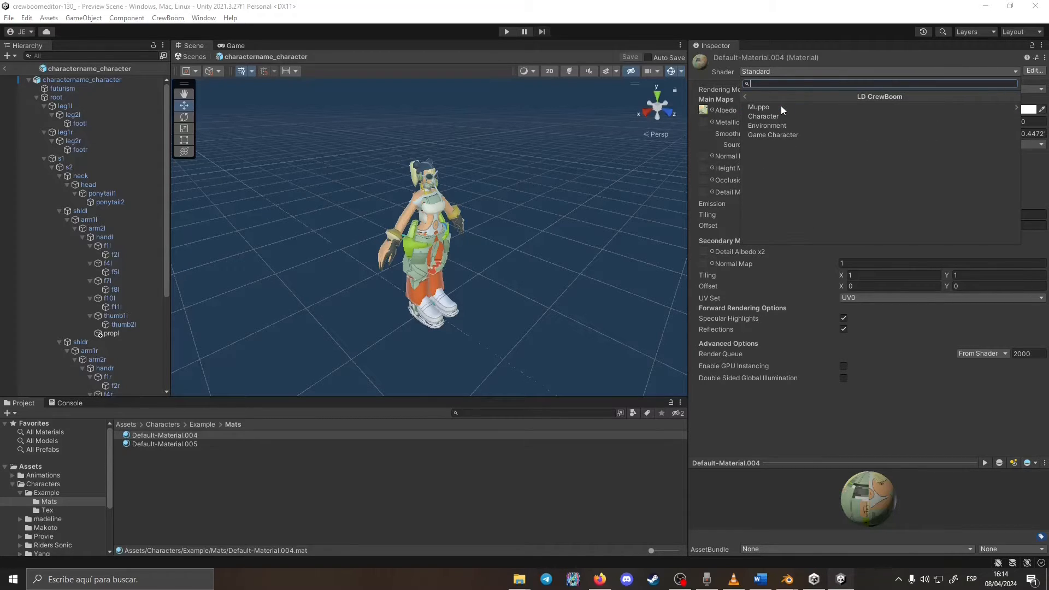
click(779, 134)
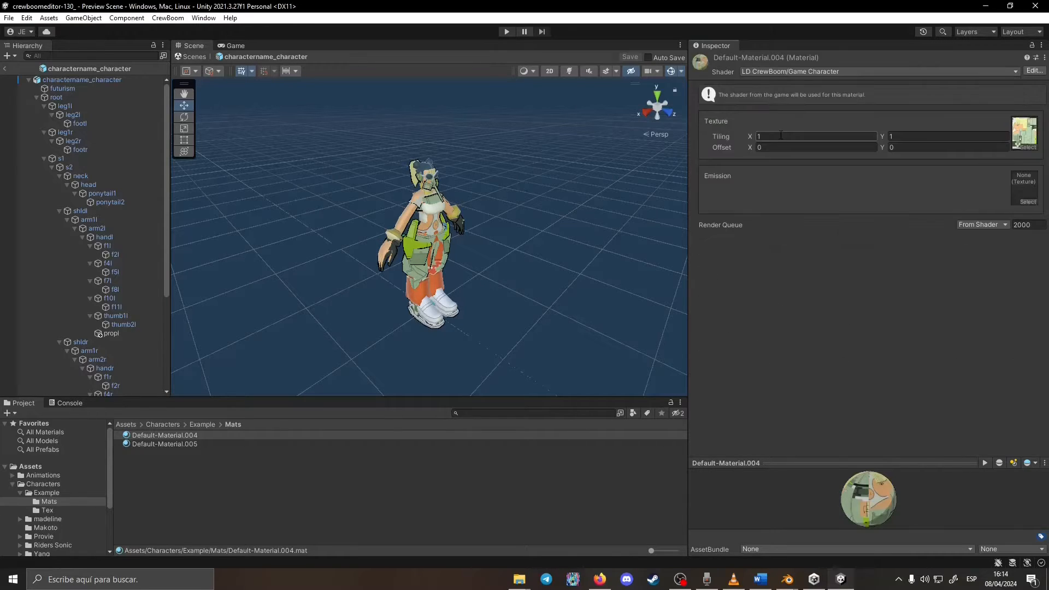
Set the shader of Default-Material.005 to LD CrewBoom/Game Character
click(186, 445)
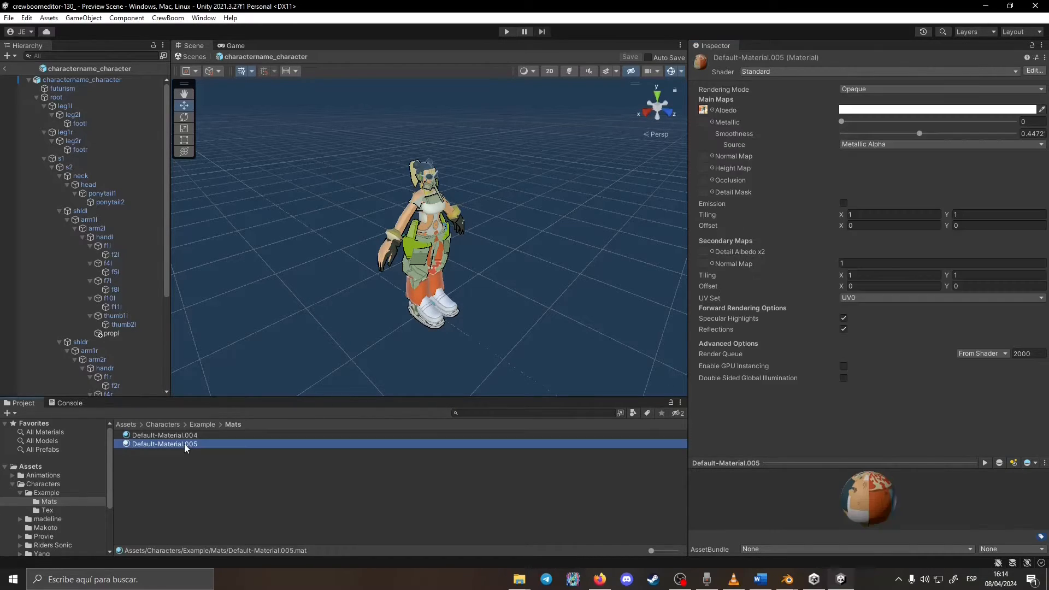
click(771, 70)
mouse_move(769, 106)
click(776, 137)
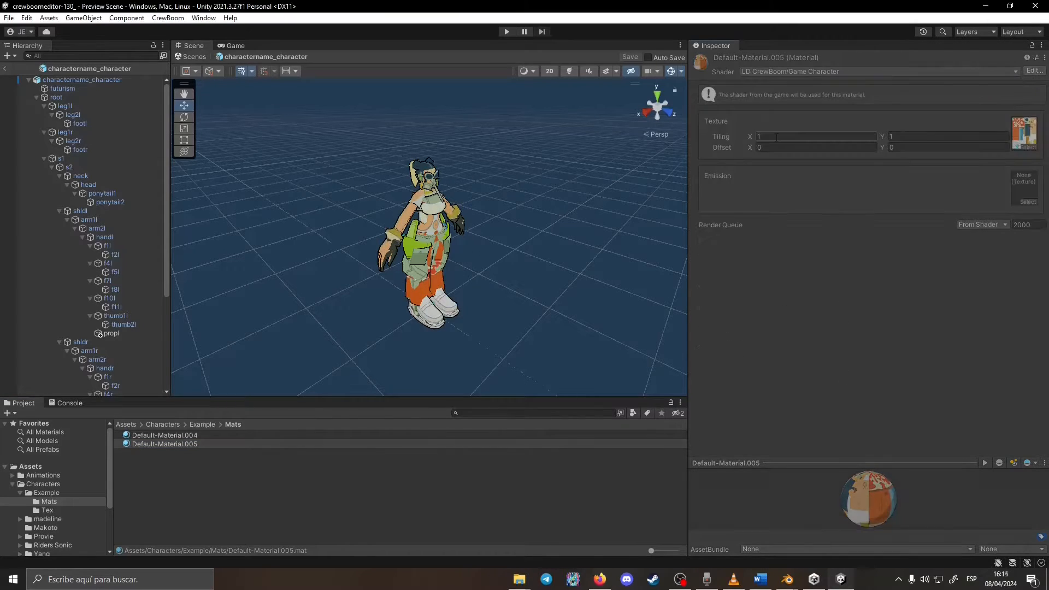
Create a new material named D in the Mats folder
click(157, 472)
right_click(254, 479)
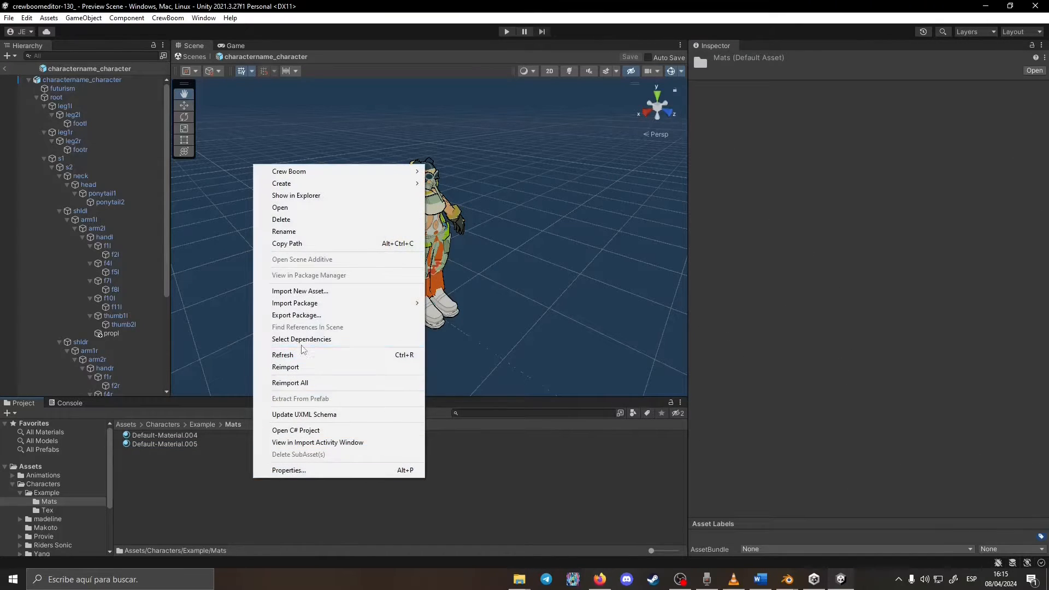
mouse_move(309, 304)
mouse_move(297, 184)
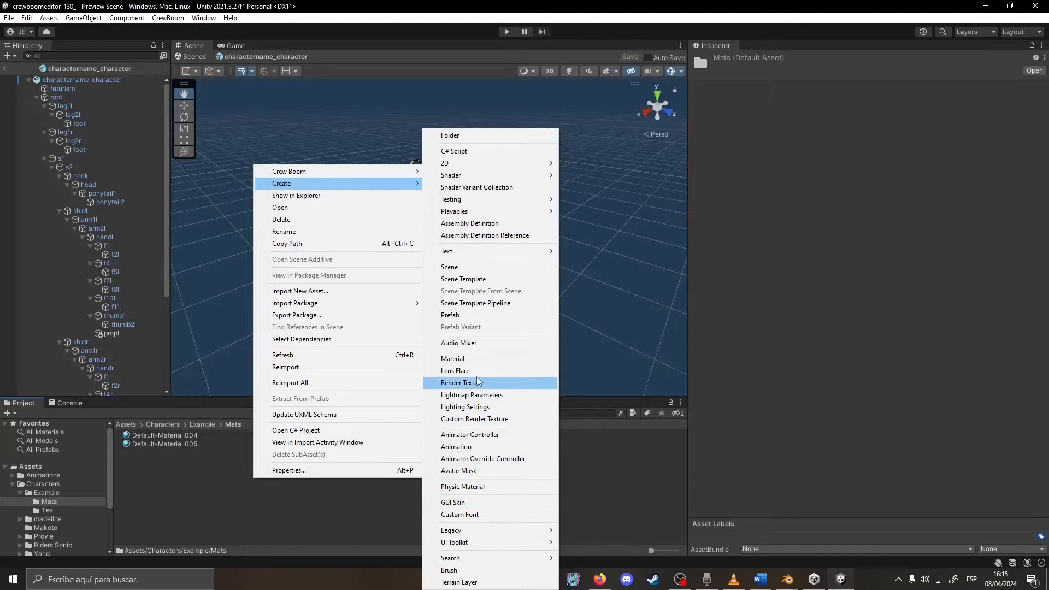
click(462, 359)
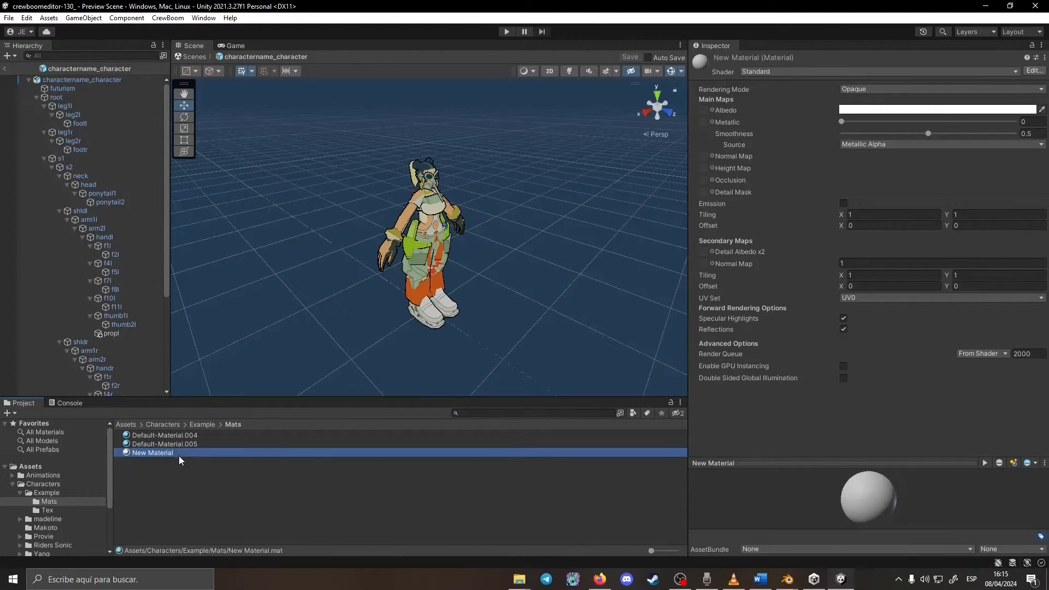
text(D)
key(Return)
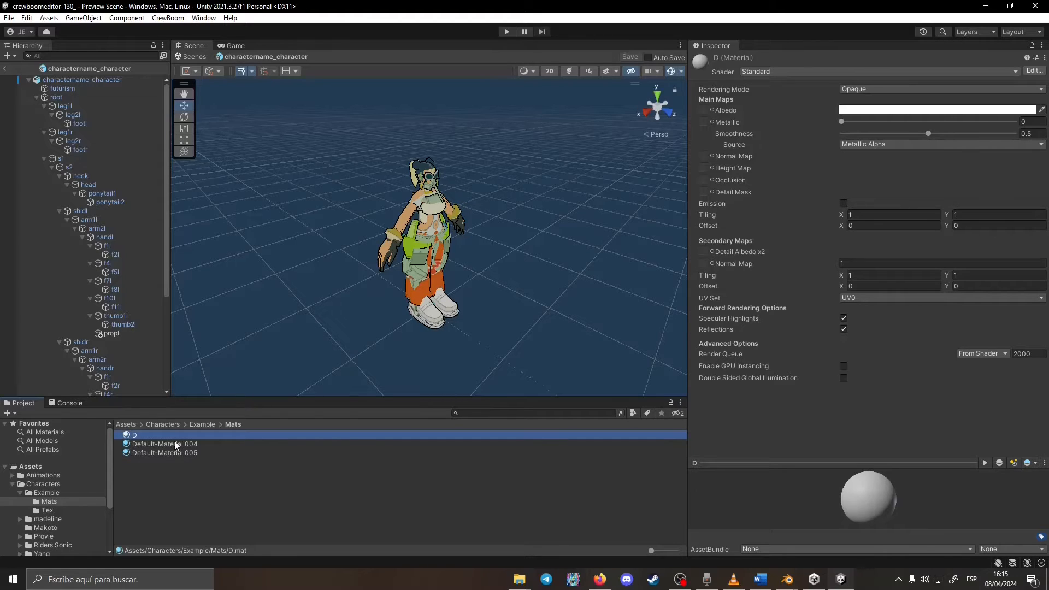
Duplicate material D three times and delete the original D
click(180, 444)
click(207, 456)
click(170, 436)
key(ctrl+d)
key(ctrl+d)
key(ctrl+d)
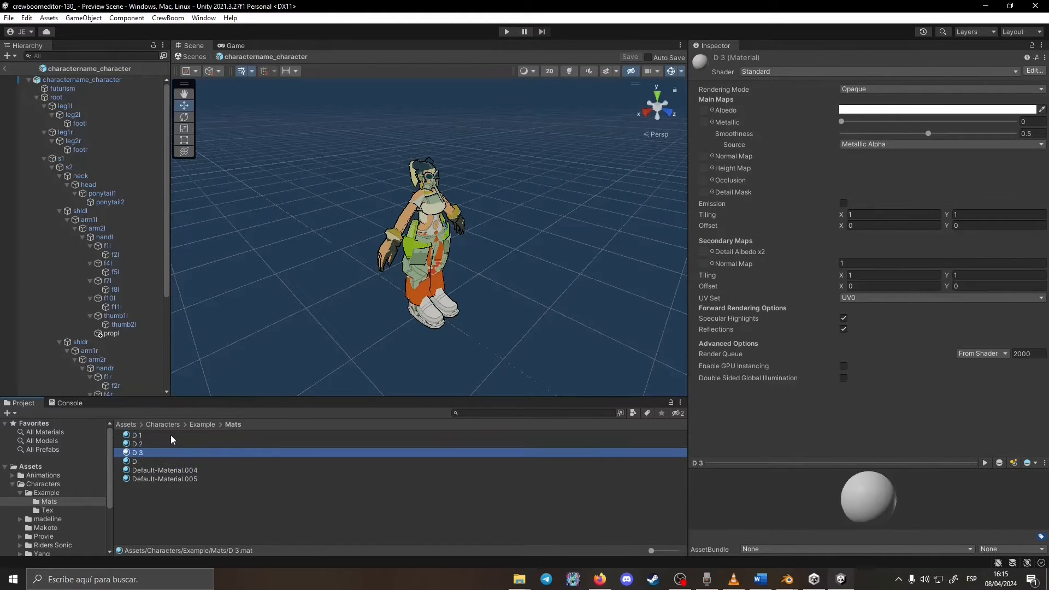
click(163, 461)
key(Delete)
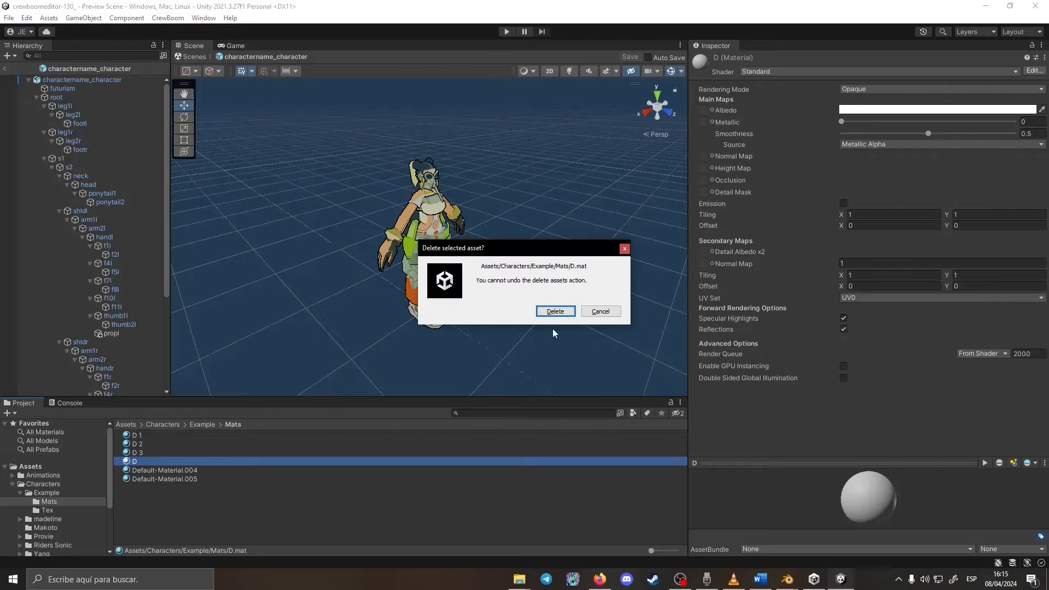
click(555, 309)
Set the shader of material D 1 to LD CrewBoom/Game Character
click(163, 433)
click(805, 72)
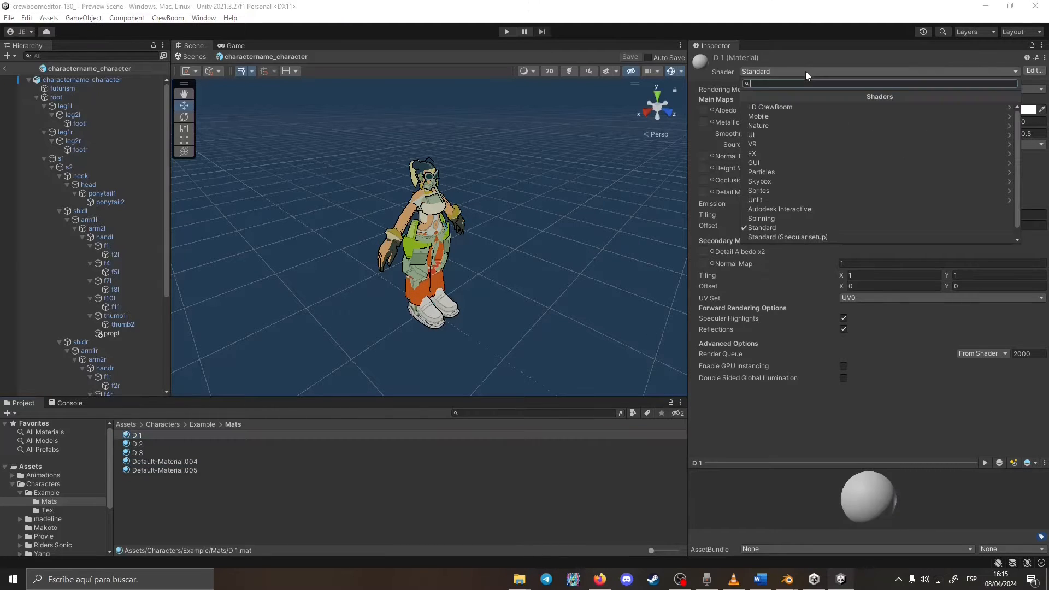
click(788, 107)
click(805, 116)
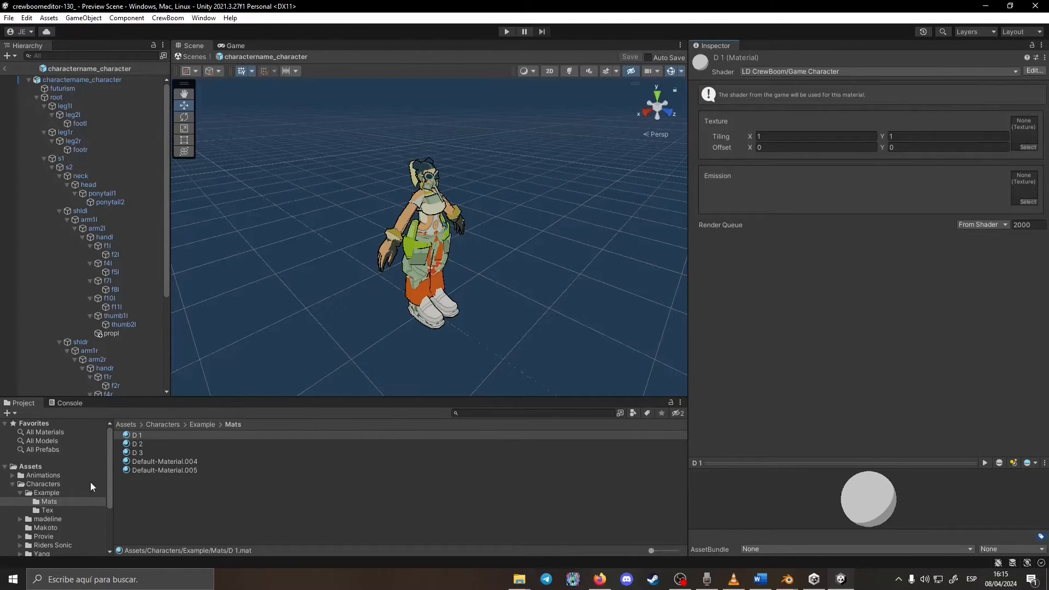
Import the futureGirlTex3 and bunGirlTex1 textures from the file explorer and place them in the Example folder's Tex folder
key(alt+Tab)
click(416, 129)
ctrl+click(233, 129)
drag(416, 137, 448, 516)
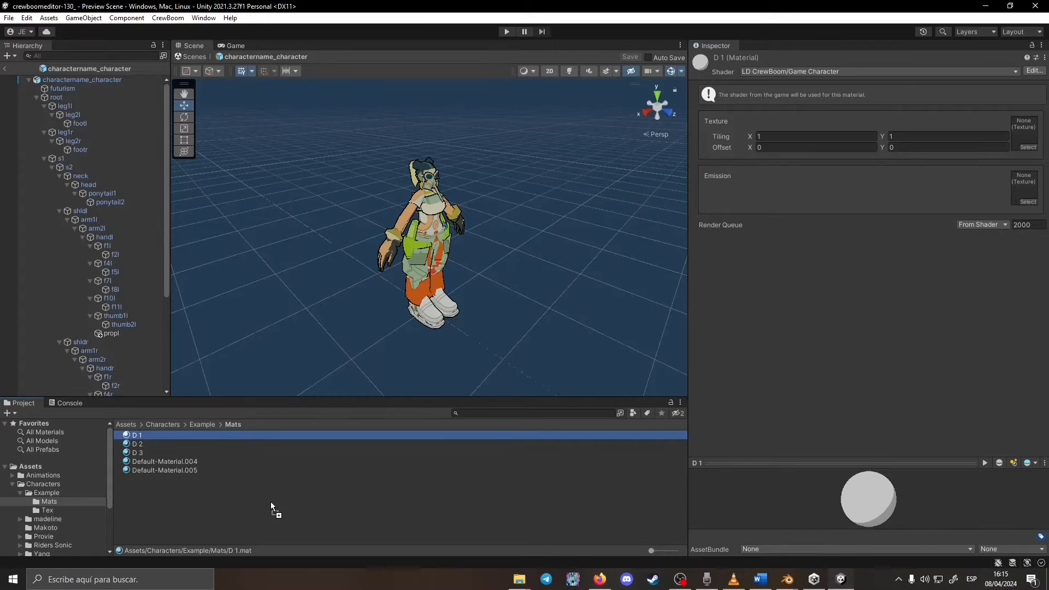
drag(271, 502, 270, 502)
click(153, 437)
click(204, 425)
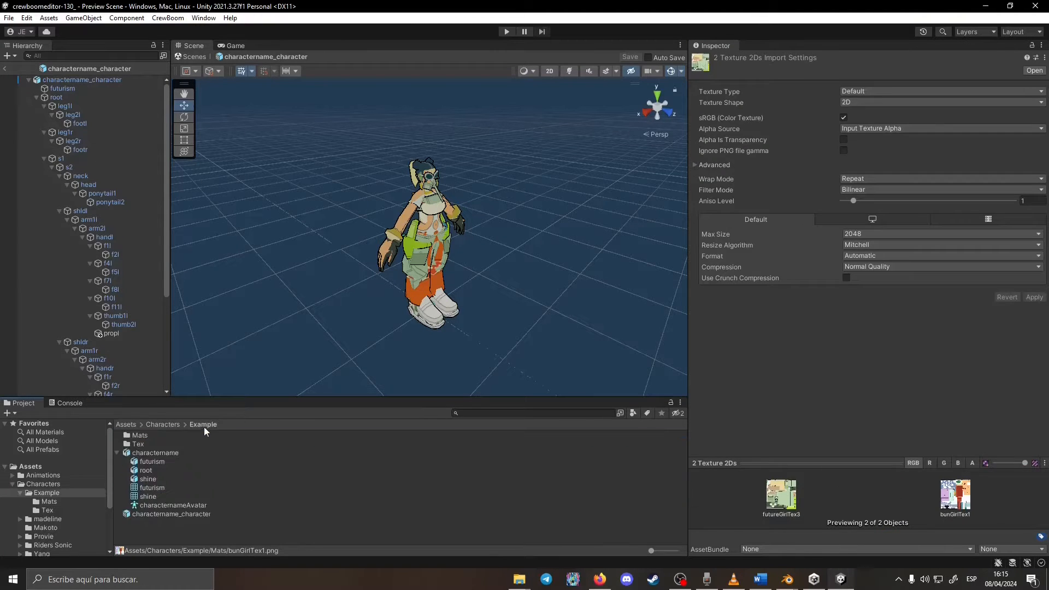
double_click(138, 444)
click(209, 491)
click(199, 425)
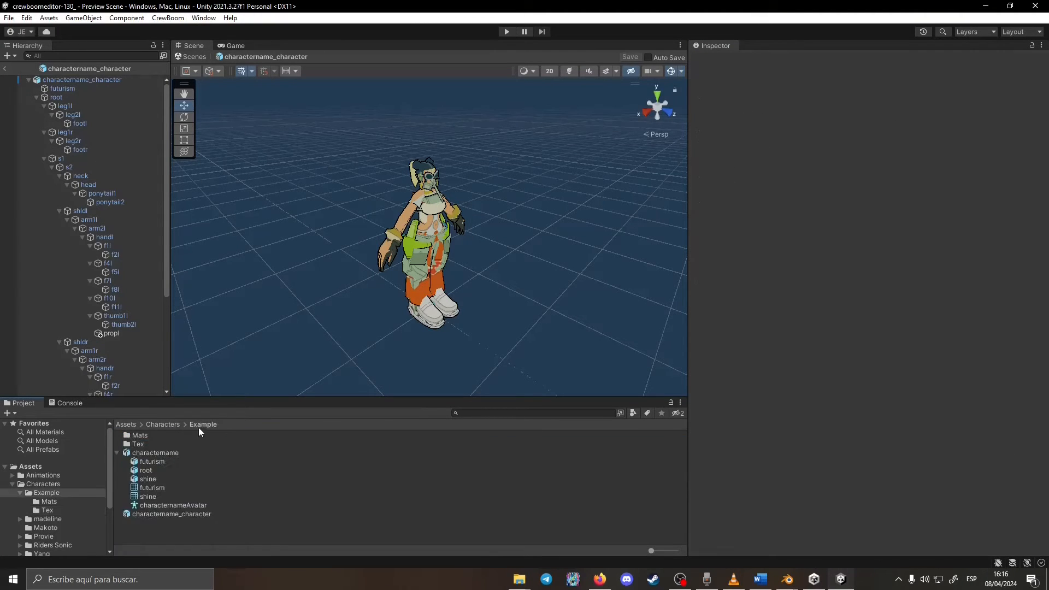
Lock the Inspector on material D 1 and assign bunGirlTex1 as its texture
double_click(159, 436)
click(159, 436)
click(1031, 45)
click(199, 424)
click(143, 444)
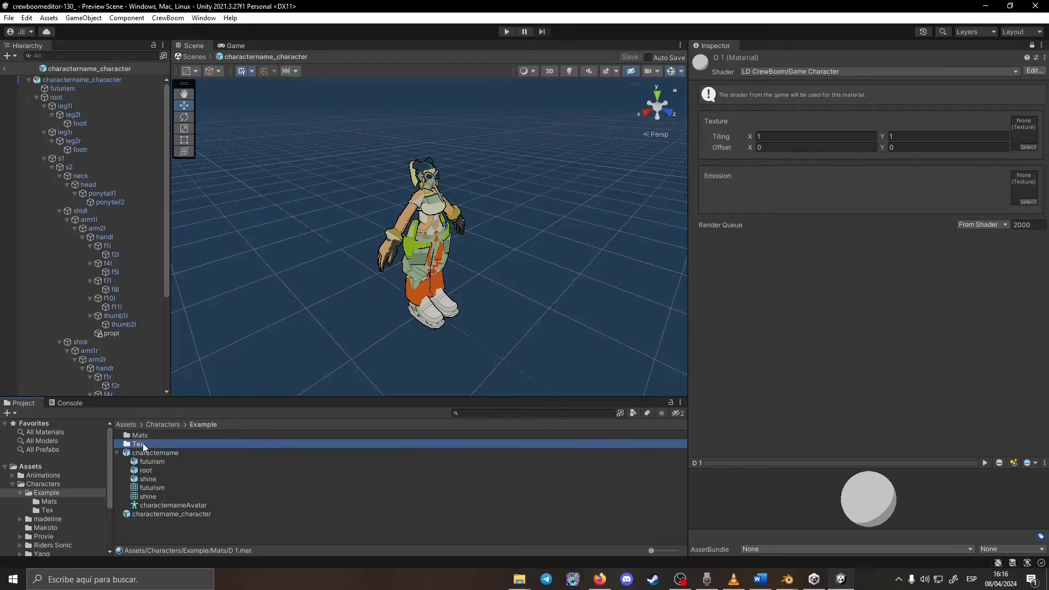
double_click(138, 444)
drag(150, 443, 1024, 131)
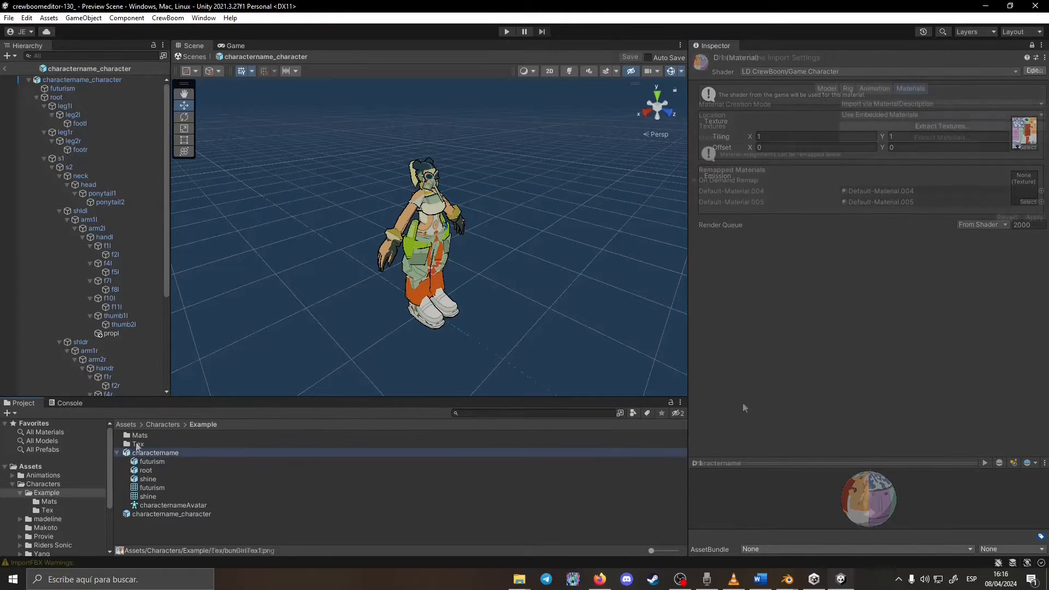
Remap the charactername model's Default-Material.004 to D 2 and Default-Material.005 to D 1, and apply the import settings
click(911, 88)
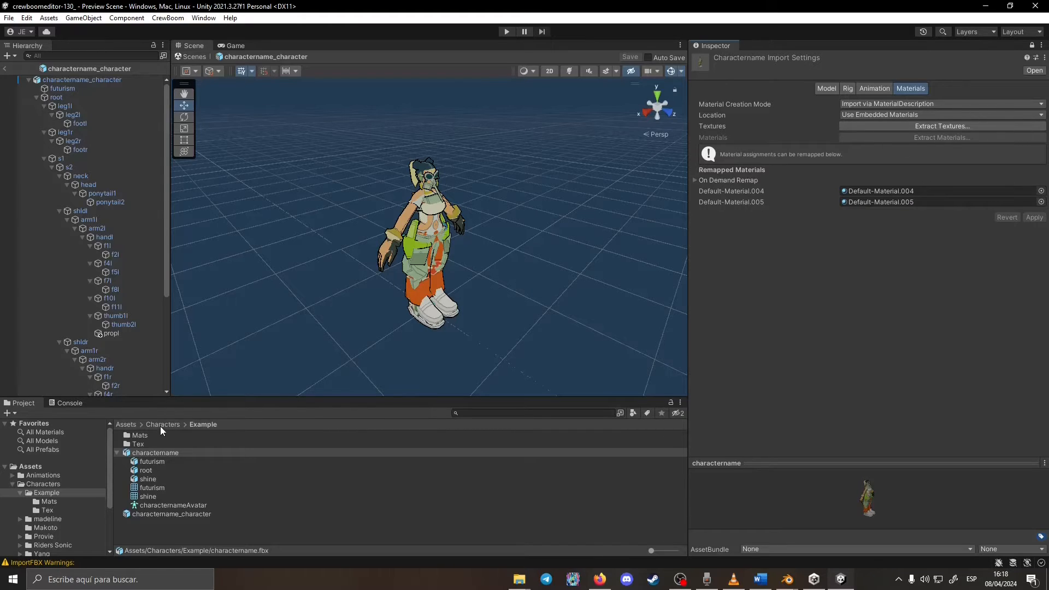
double_click(141, 436)
drag(142, 445, 921, 191)
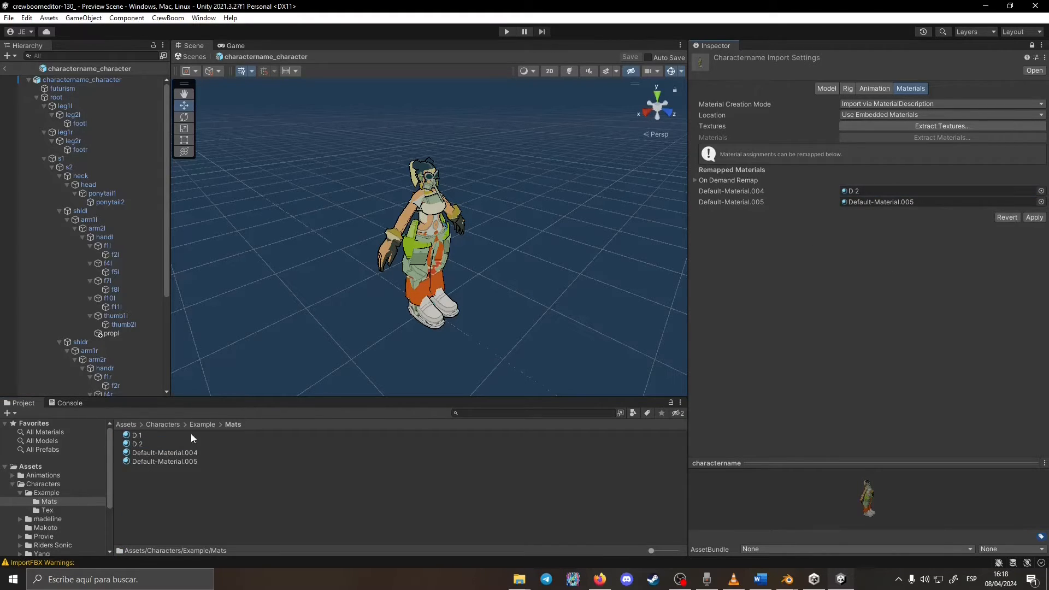
drag(799, 324, 926, 203)
click(1034, 217)
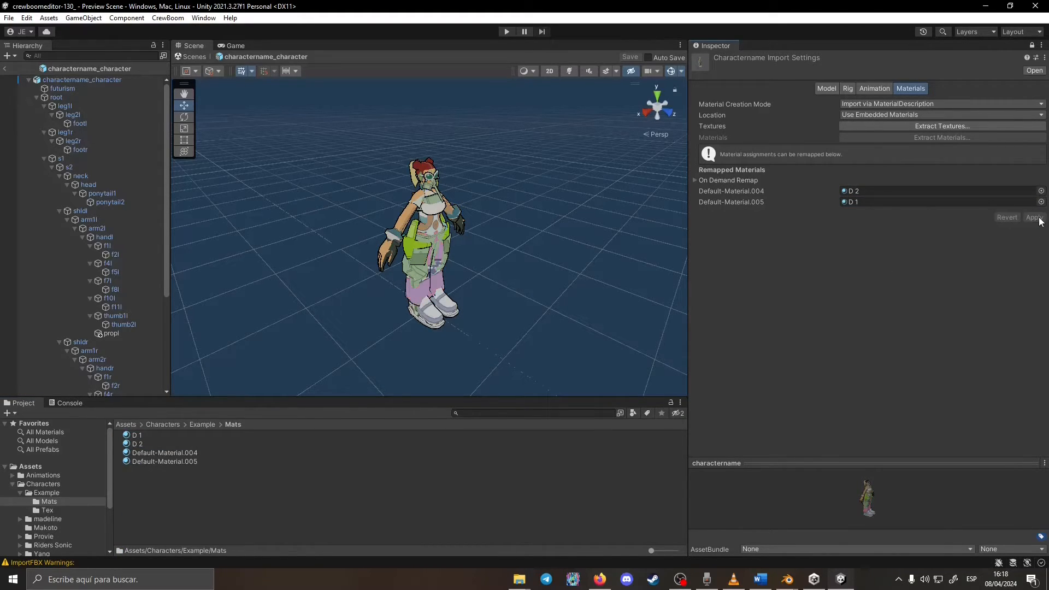
click(545, 267)
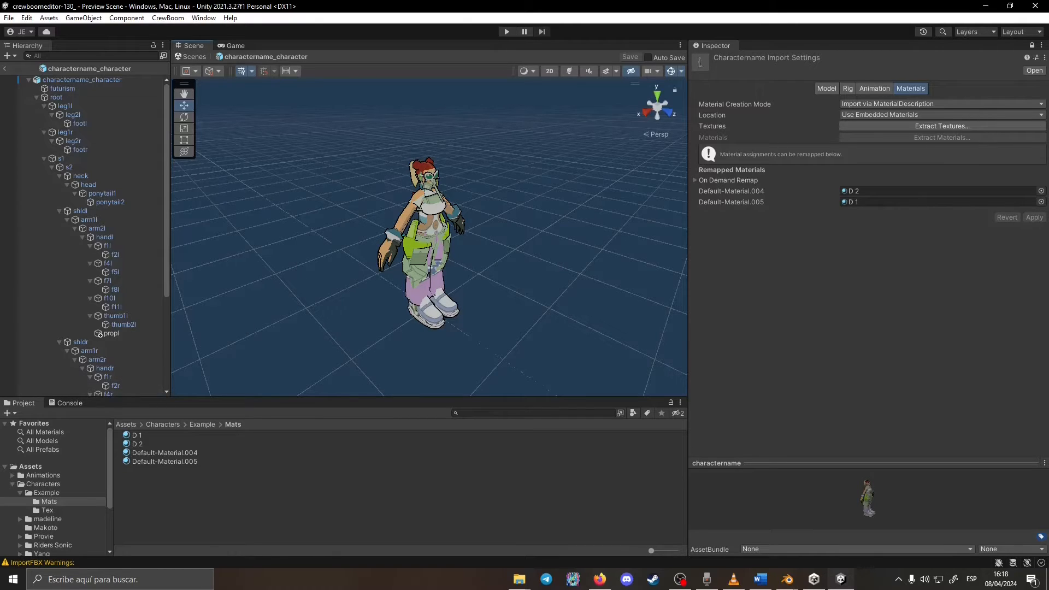
Unlock the Inspector, select the character in the scene and set its Name to Example
click(1032, 46)
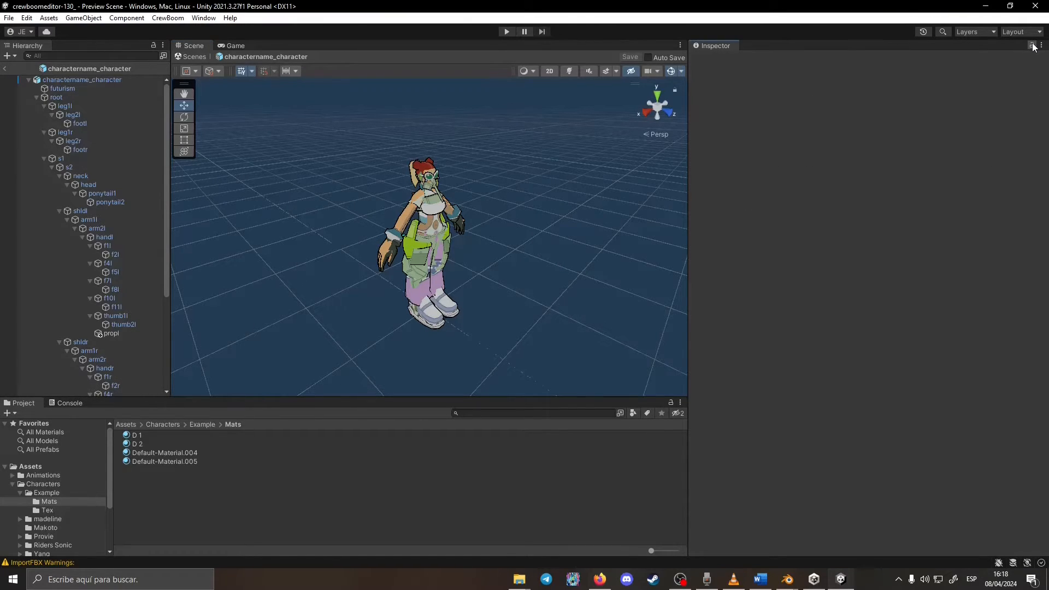
click(438, 239)
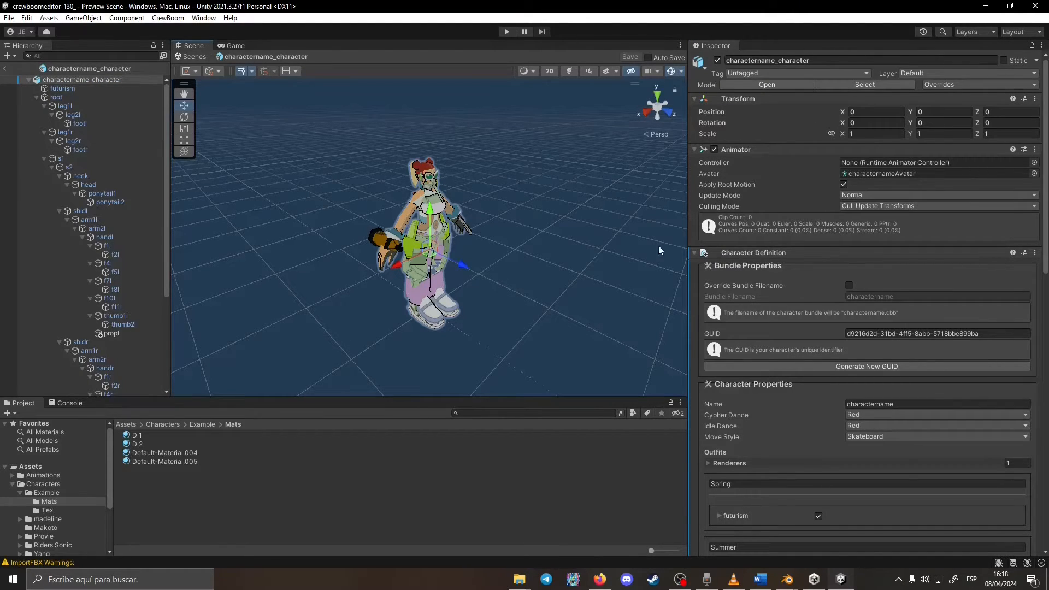
scroll(903, 254, down, 2)
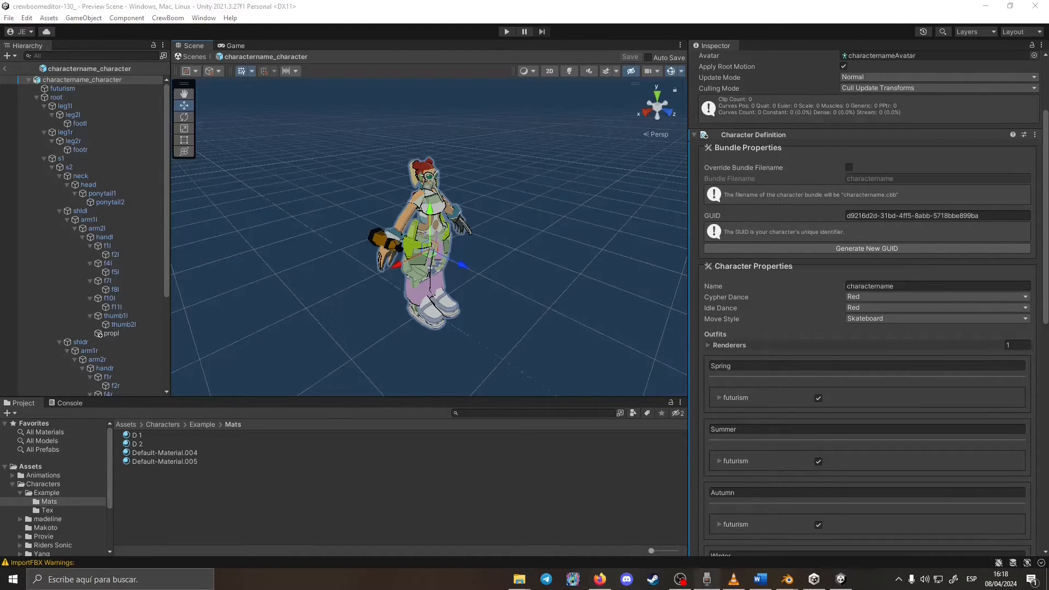
click(880, 286)
text(Example)
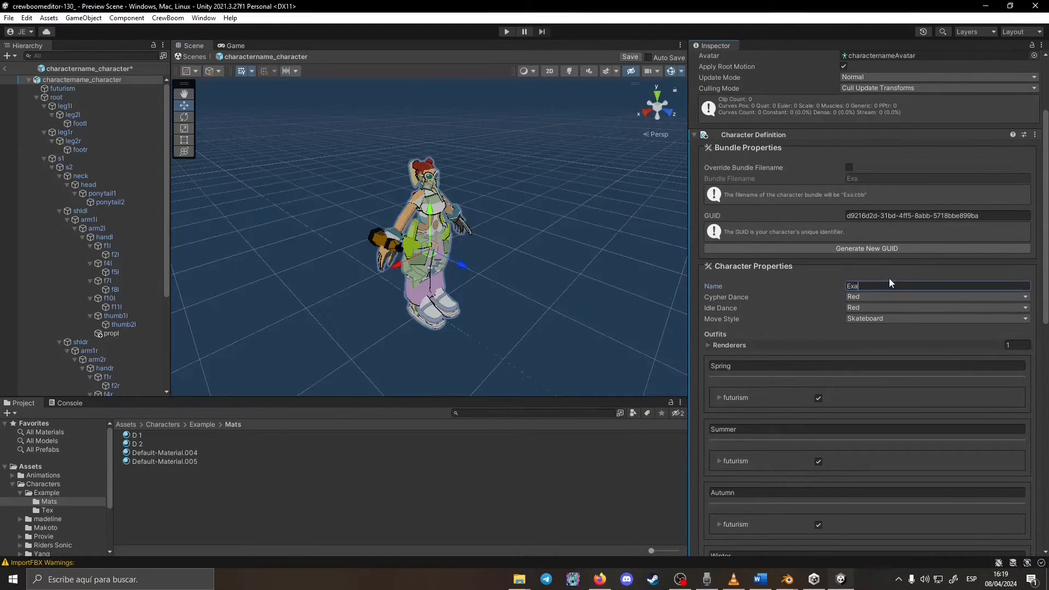
Set the character's Cypher Dance and Idle Dance to Bel and its Move Style to Skates
click(873, 297)
click(873, 320)
click(869, 309)
click(872, 321)
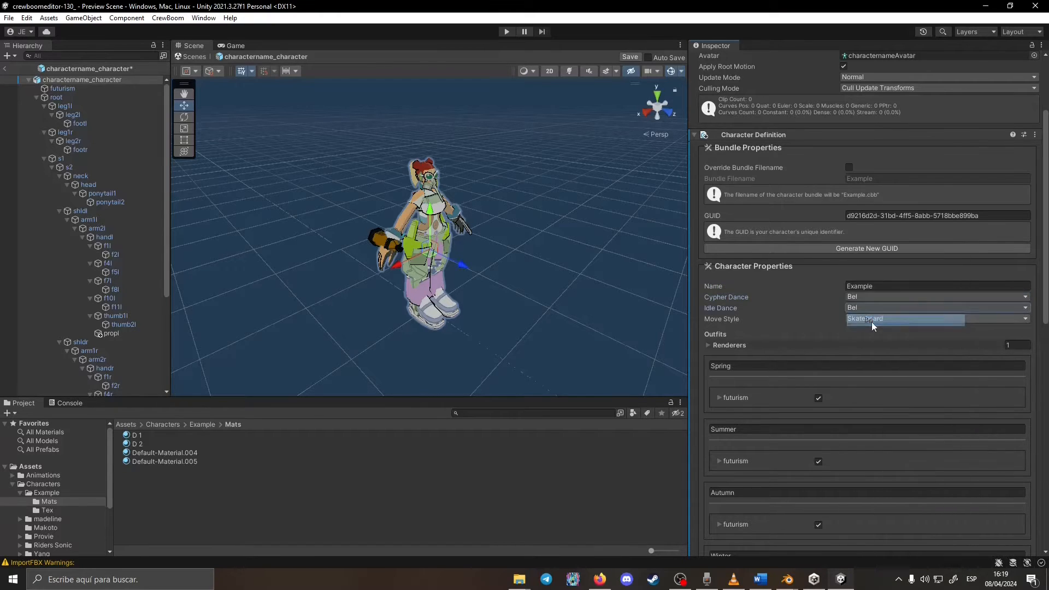
click(872, 321)
click(869, 342)
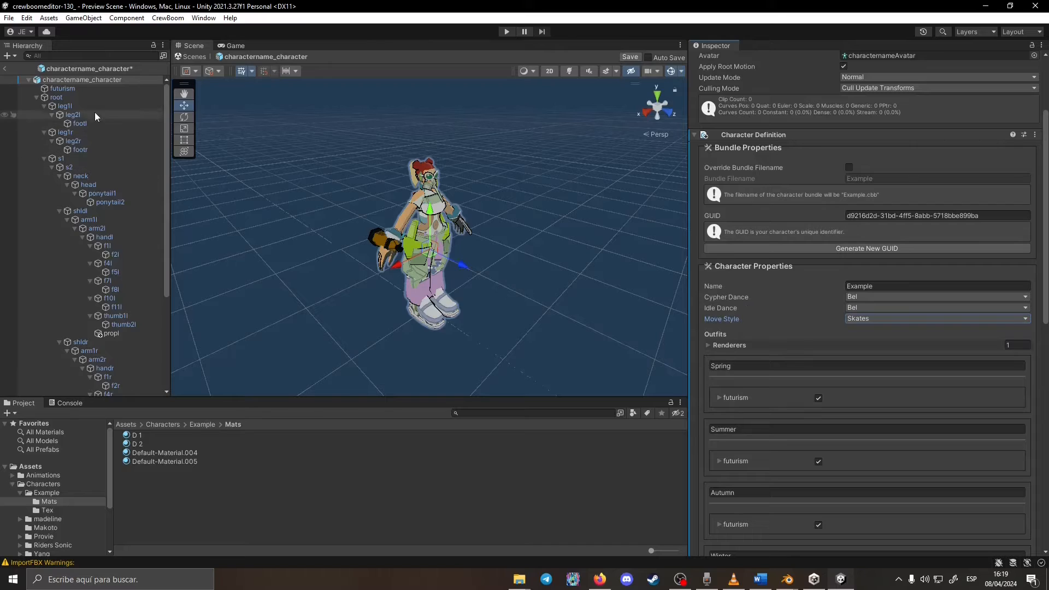
Lock the Inspector on charactername_character and add the shine mesh to the outfits' Renderers
click(65, 91)
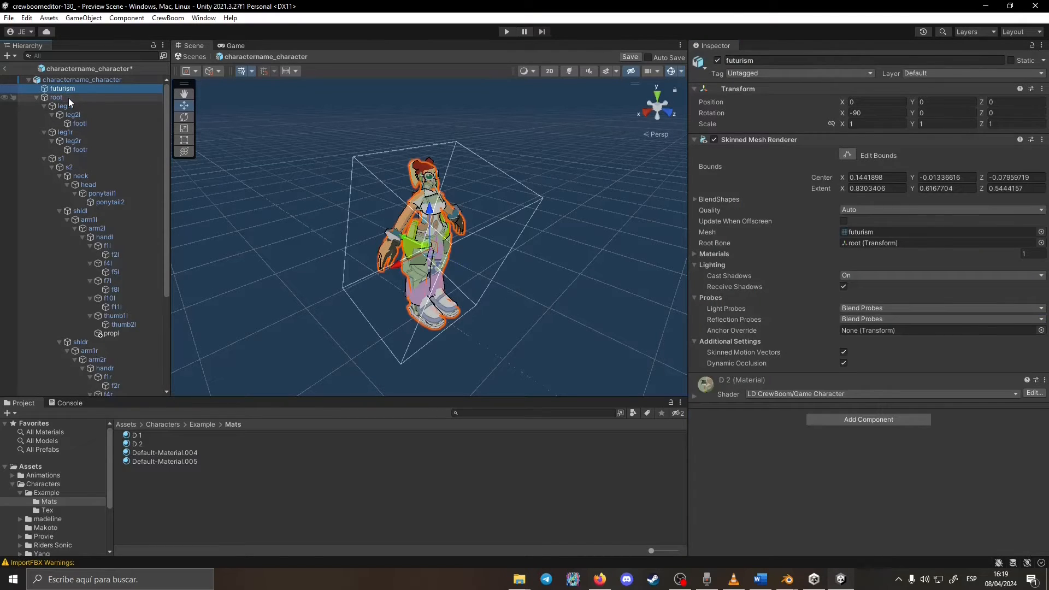
scroll(87, 161, down, 5)
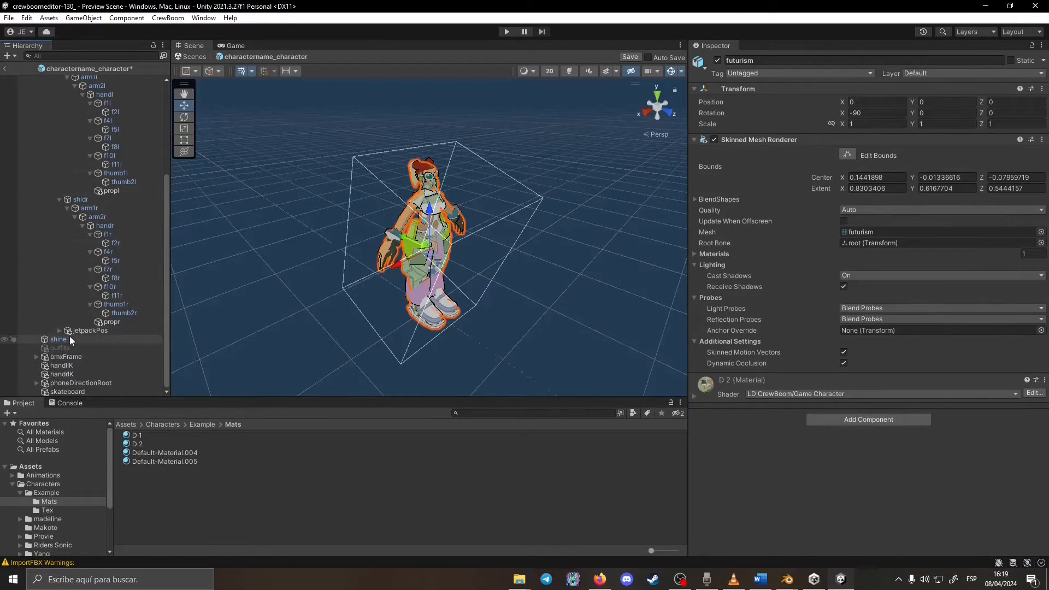
click(58, 339)
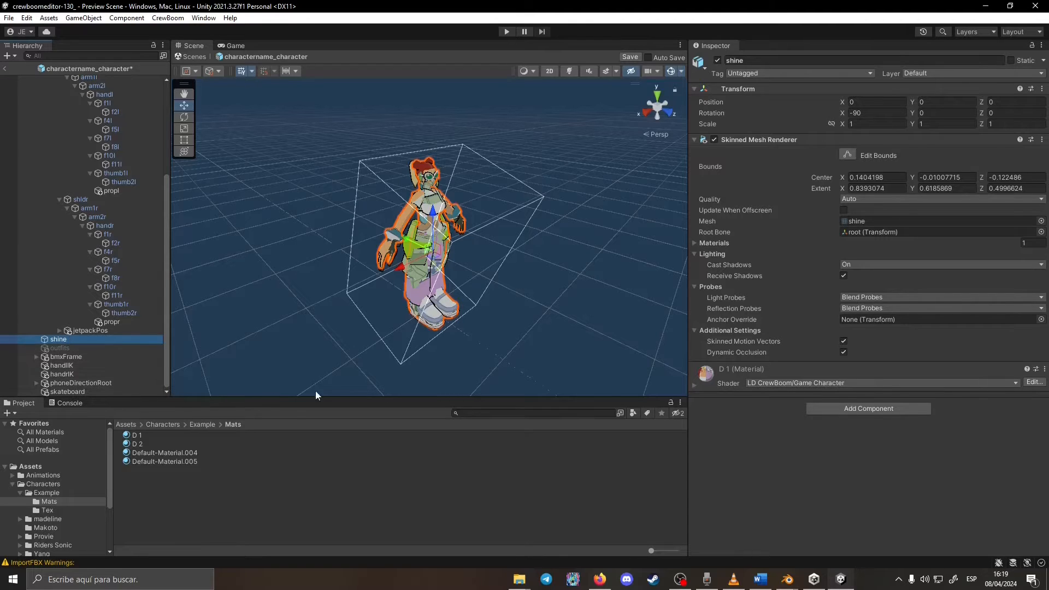
click(429, 206)
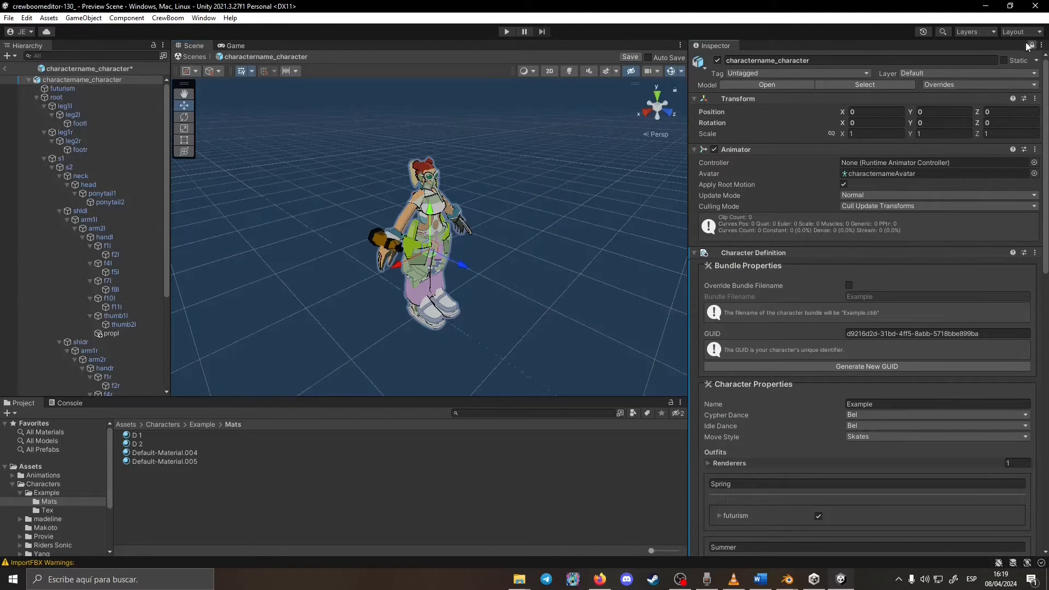
scroll(103, 326, down, 5)
click(60, 339)
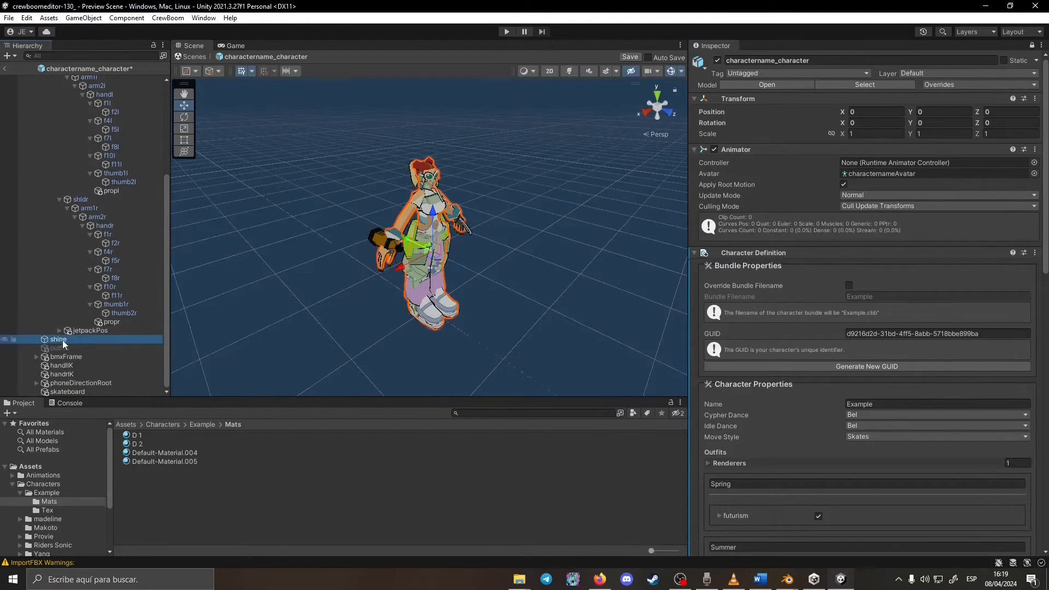
scroll(809, 347, down, 5)
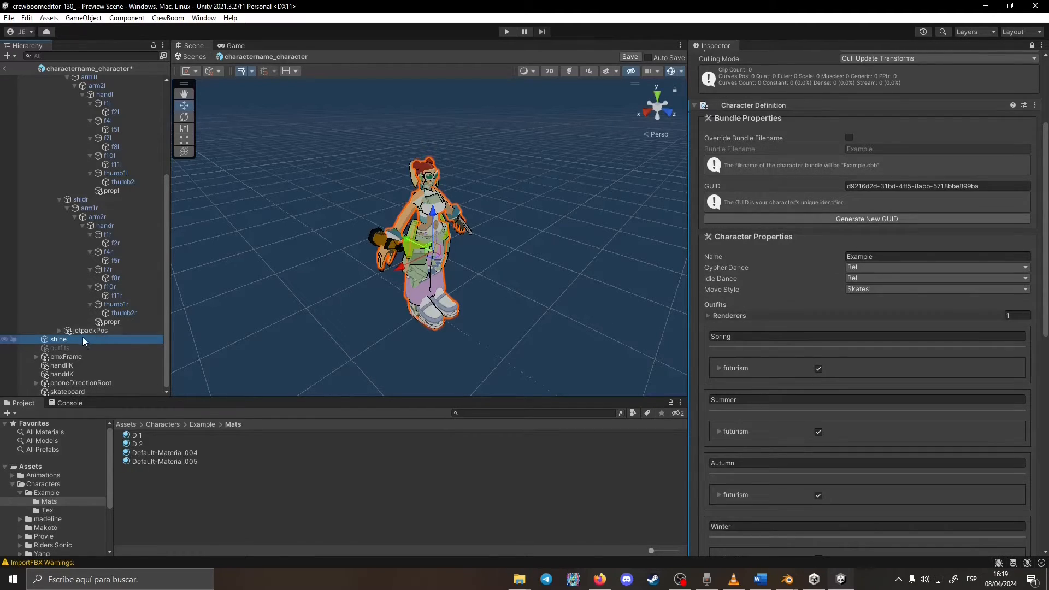
drag(84, 336, 808, 316)
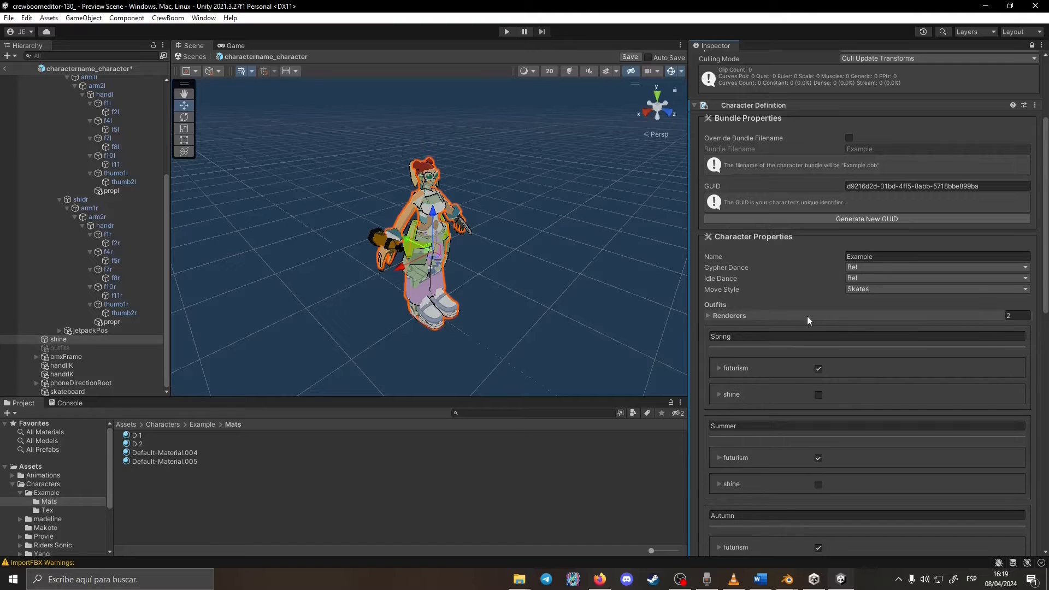
Rename the Spring outfit as outfit 1 and Summer as Outfit 2, and switch Outfit 2 from the futurism mesh to shine
scroll(903, 401, down, 4)
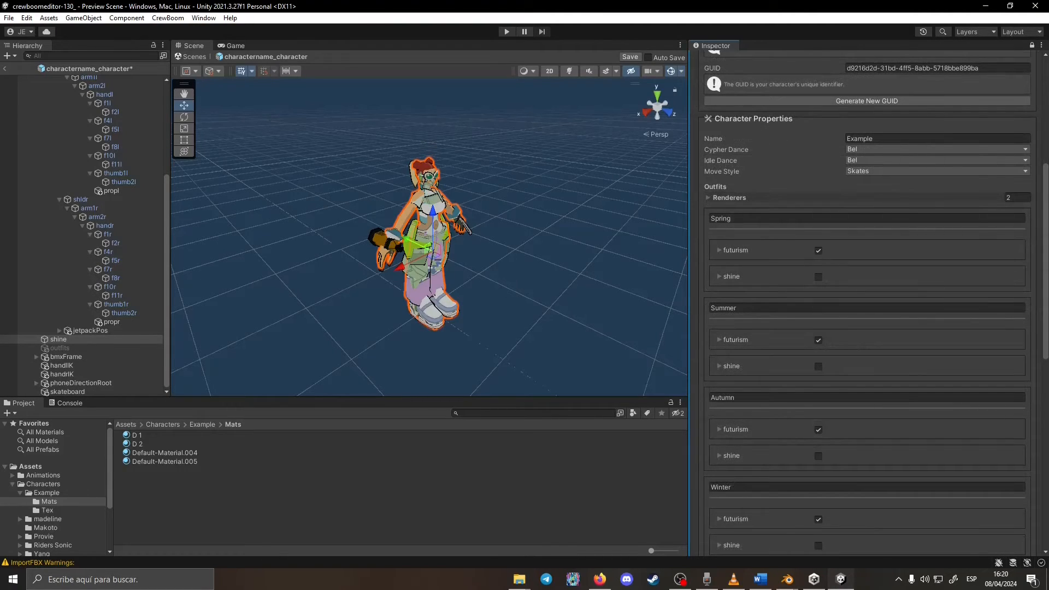
click(762, 216)
text(outfit 1)
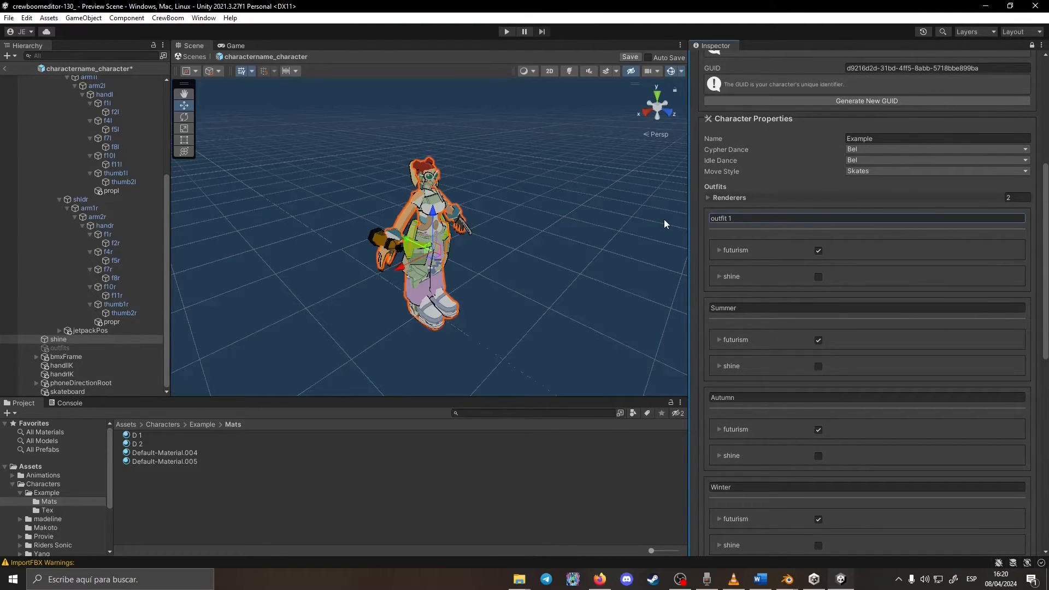
key(Tab)
text(Outfit 2)
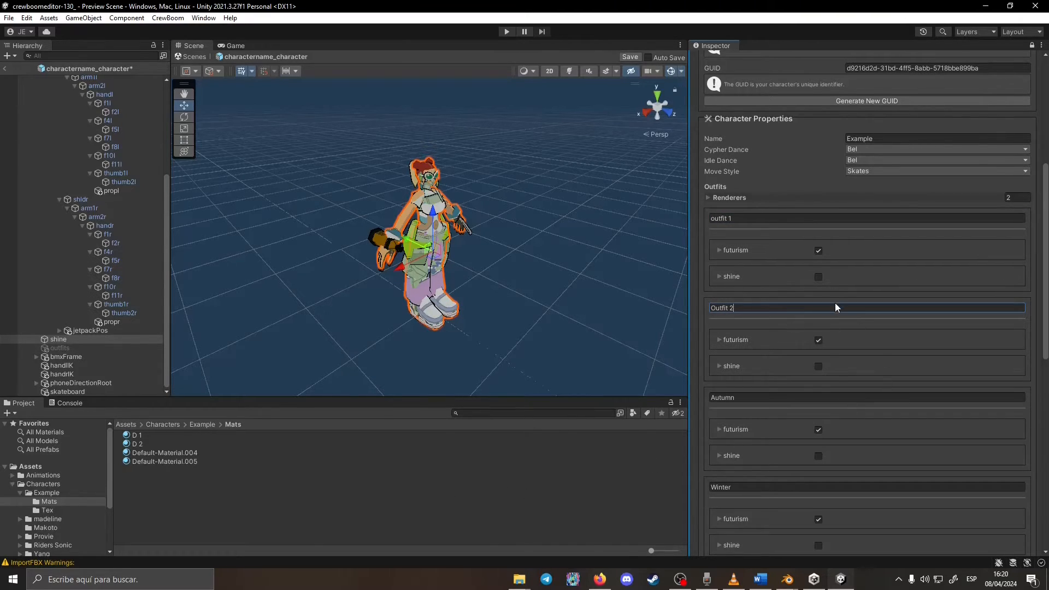
click(817, 340)
click(818, 366)
Assign Default-Material.004 to futurism in the Autumn outfit, and enable shine with Default-Material.005 in the Winter outfit
scroll(834, 363, down, 5)
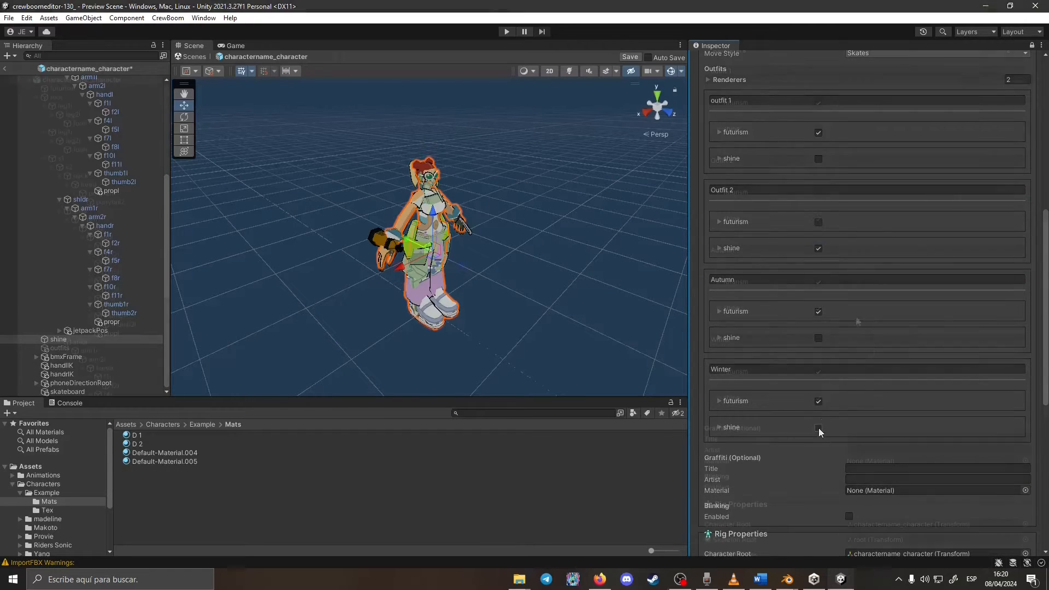
click(736, 282)
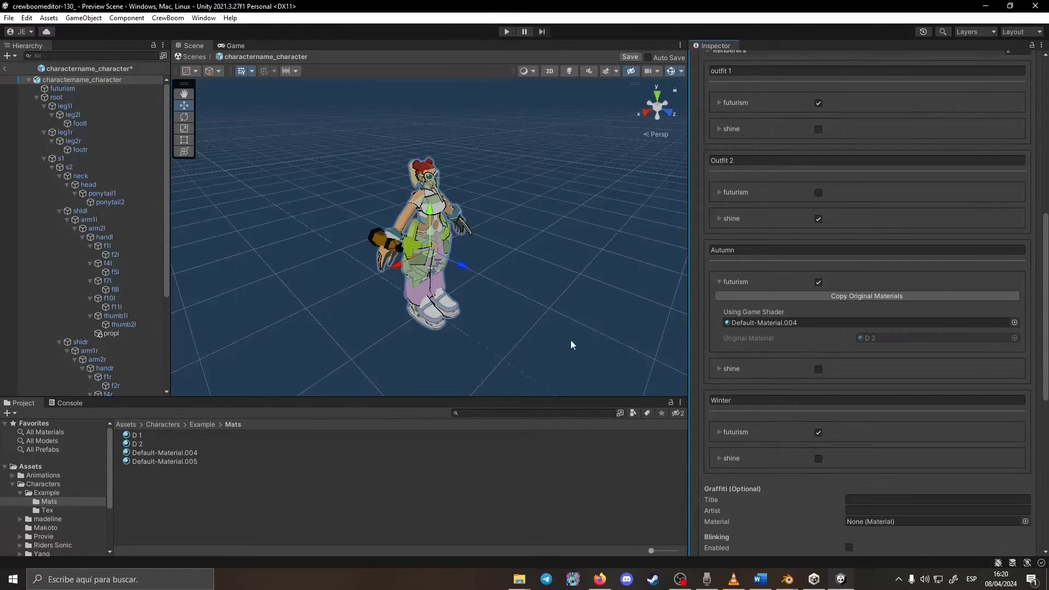
drag(159, 452, 696, 431)
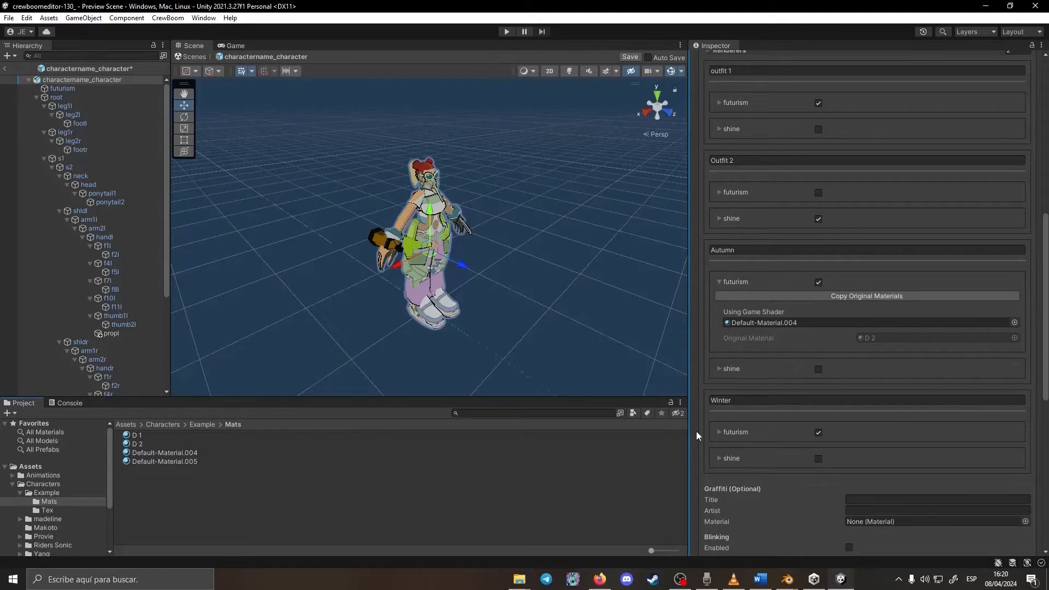
click(720, 458)
scroll(759, 425, down, 3)
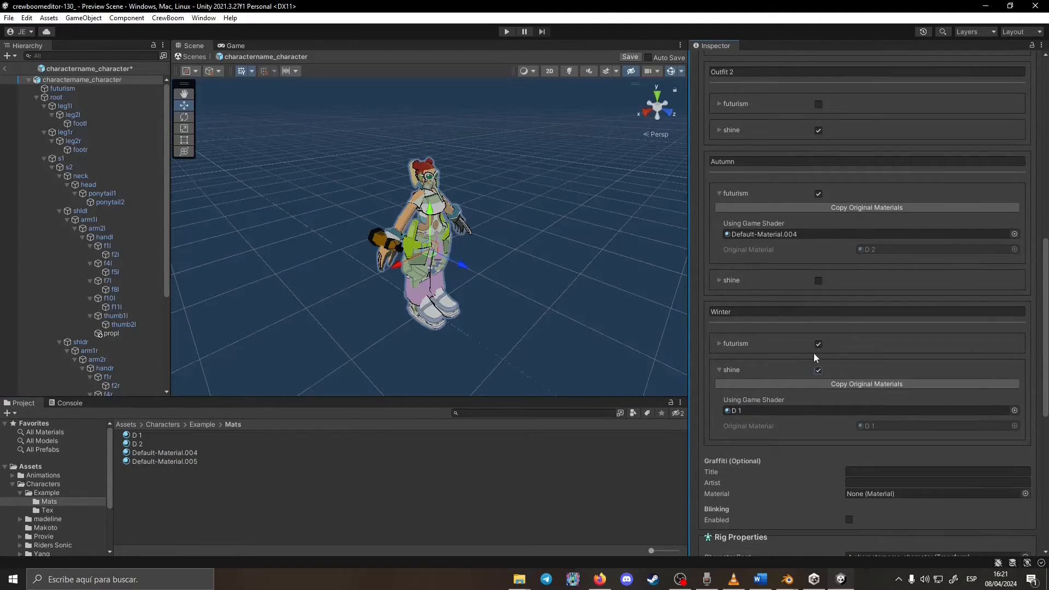
drag(192, 461, 760, 412)
scroll(853, 343, down, 3)
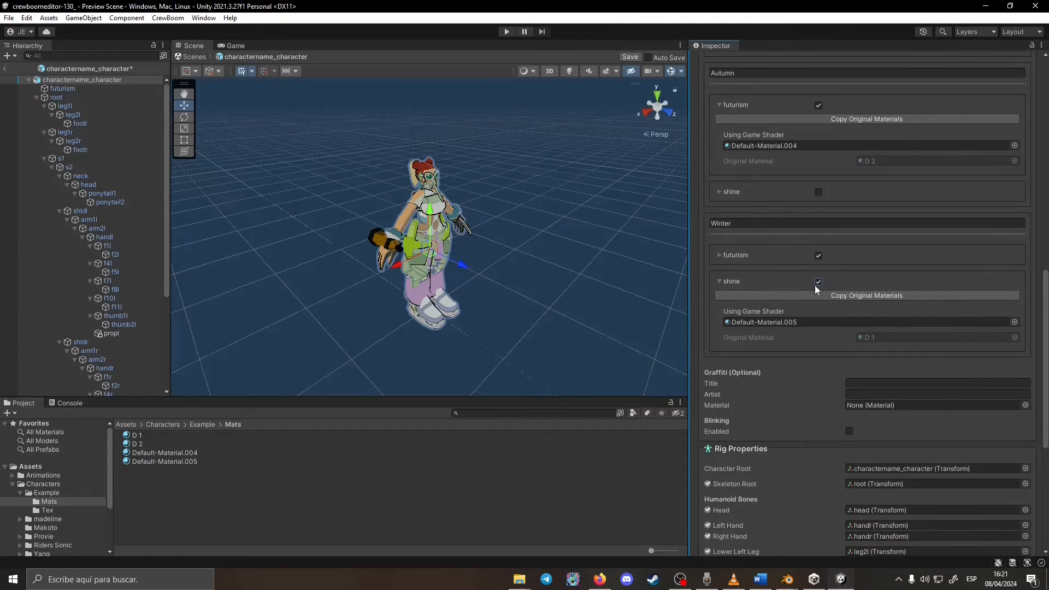
Disable the futurism mesh in the Winter outfit and collapse the expanded outfit material entries
click(719, 255)
click(717, 256)
click(720, 278)
scroll(736, 237, up, 2)
click(721, 163)
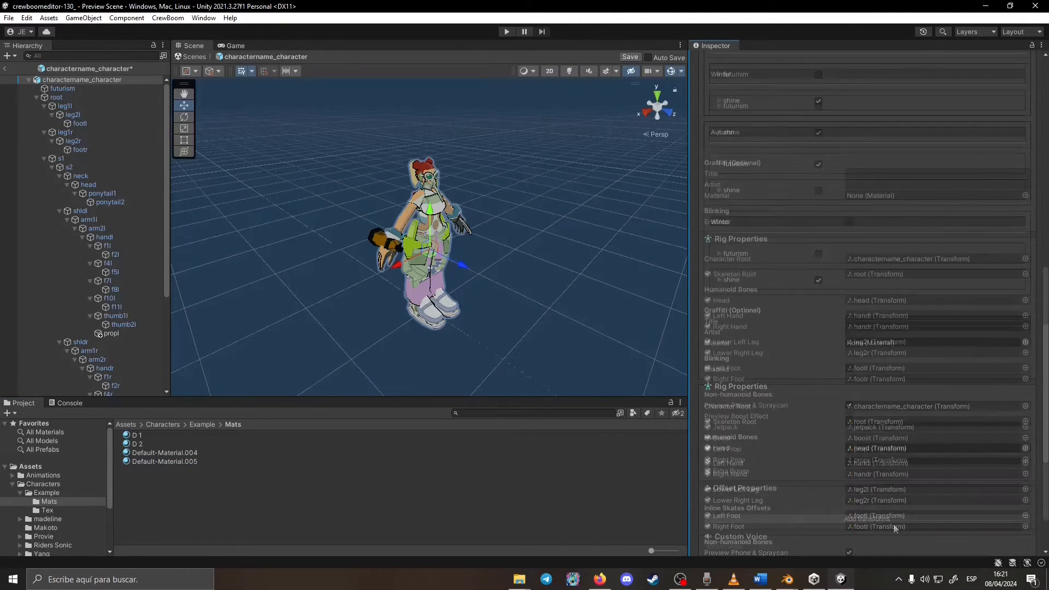
Preview the character, saving the prefab changes, and try on Outfit 2, Autumn and Winter
click(888, 513)
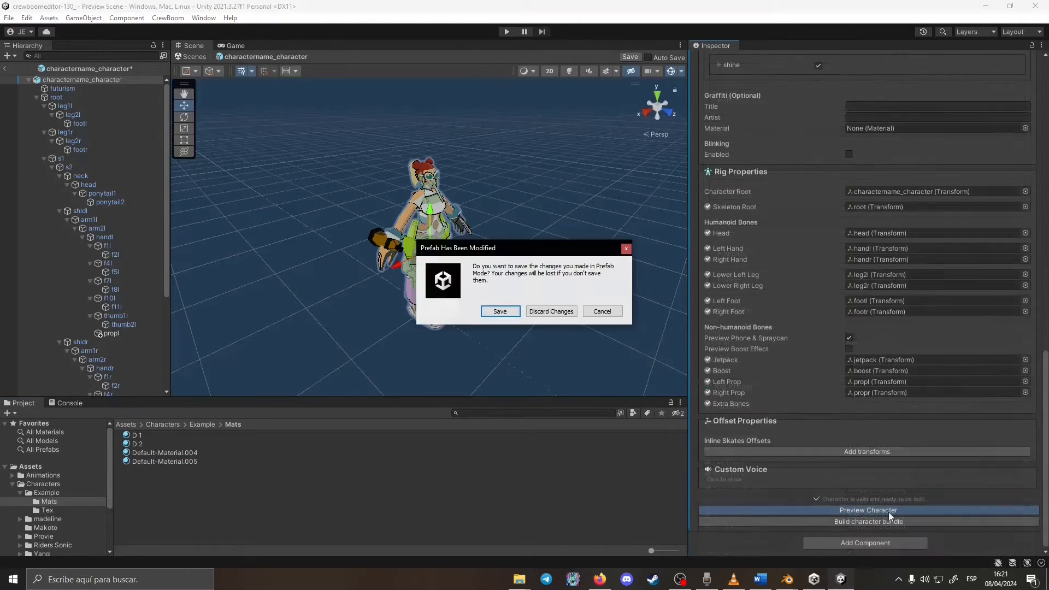
click(497, 306)
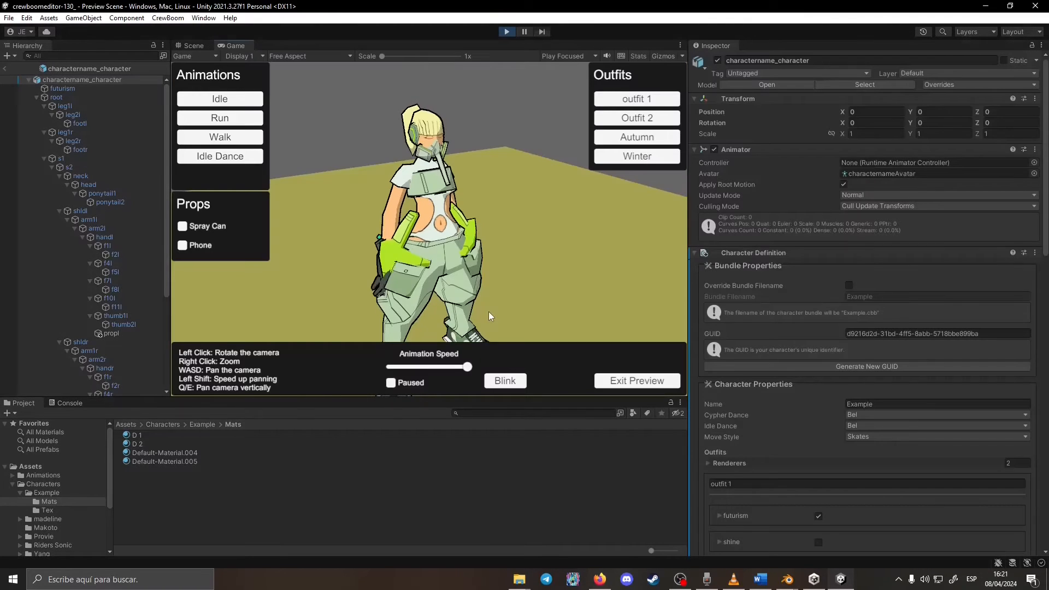
click(634, 118)
click(637, 137)
click(639, 159)
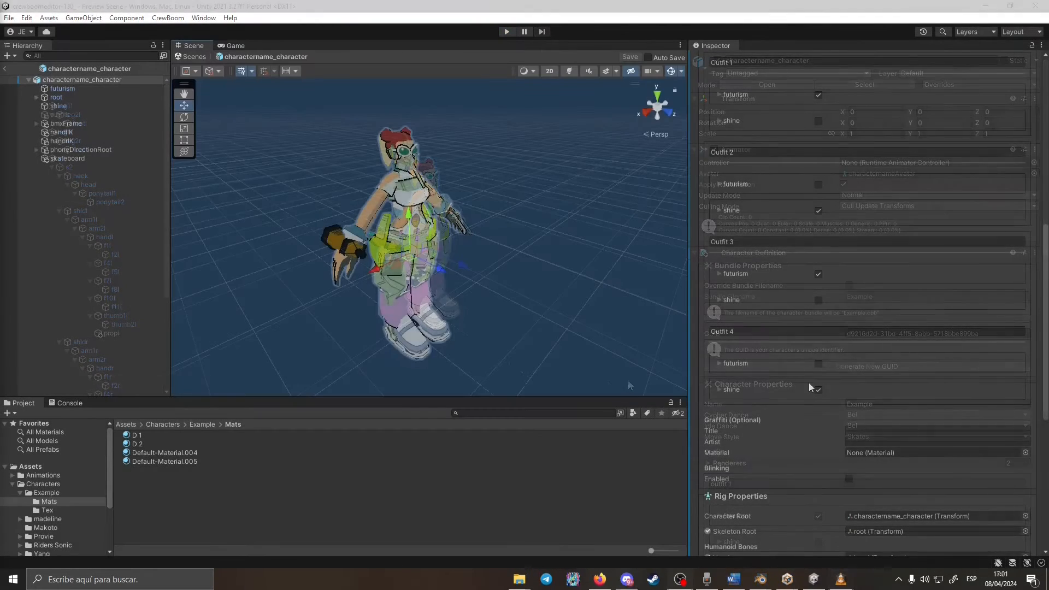
Set both the Title and the Artist of the character's graffiti to Example
click(897, 431)
text(Example)
key(Tab)
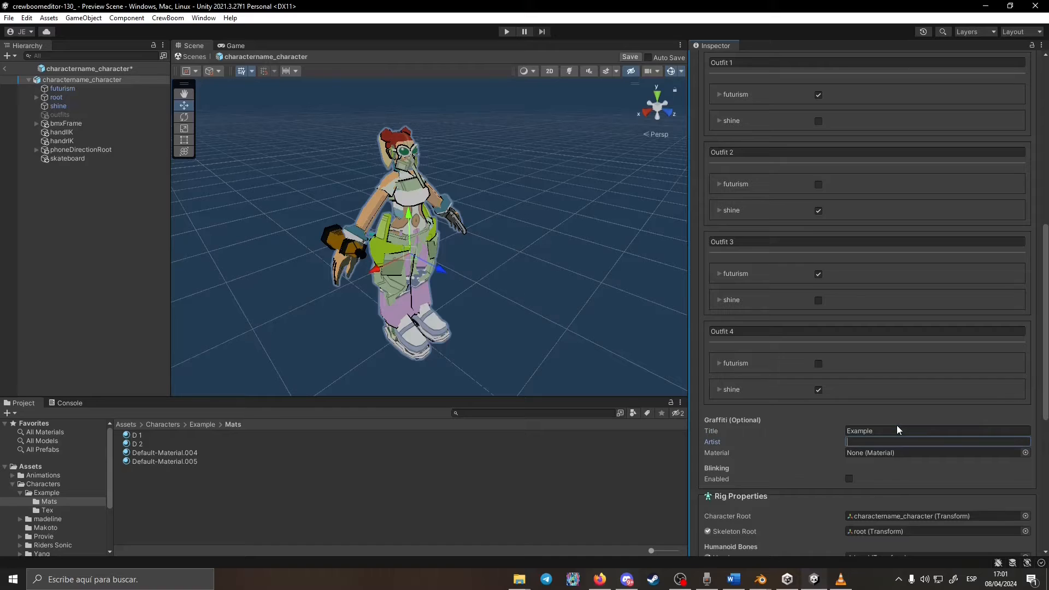
text(Example)
Import the strawberry image from the file explorer into the Example folder's Tex folder
click(424, 484)
click(212, 425)
double_click(147, 444)
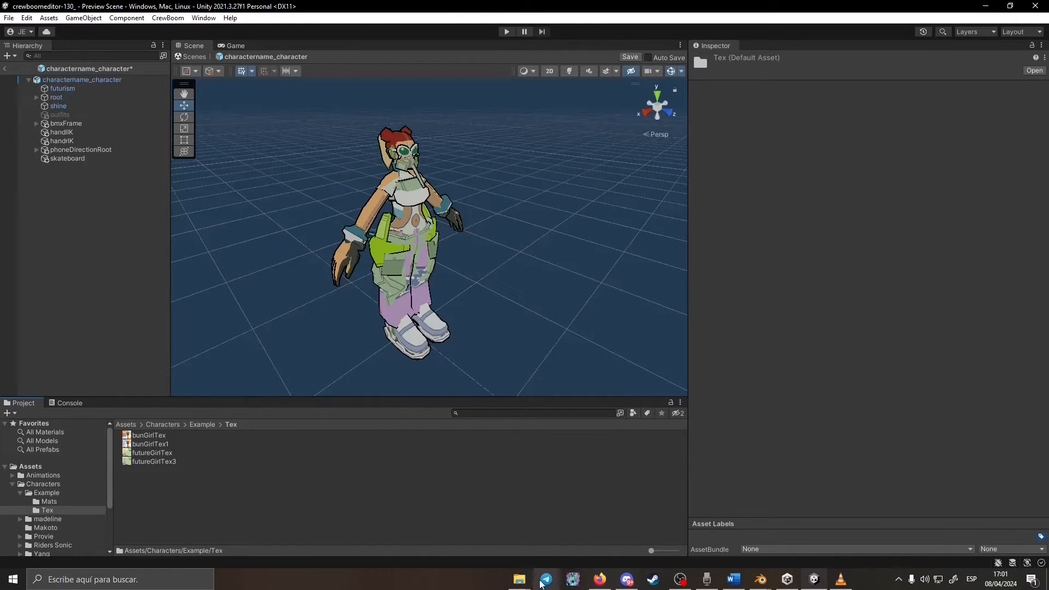
mouse_move(519, 580)
click(459, 518)
drag(475, 136, 161, 471)
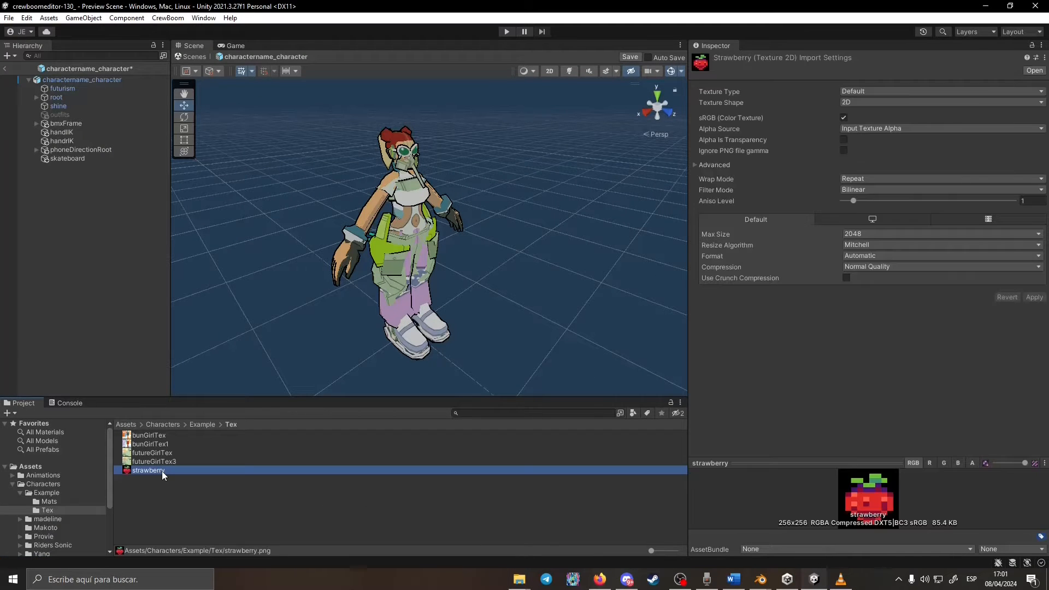
Set the strawberry texture's Max Size to 256 and enable Alpha Is Transparency
right_click(162, 471)
click(798, 391)
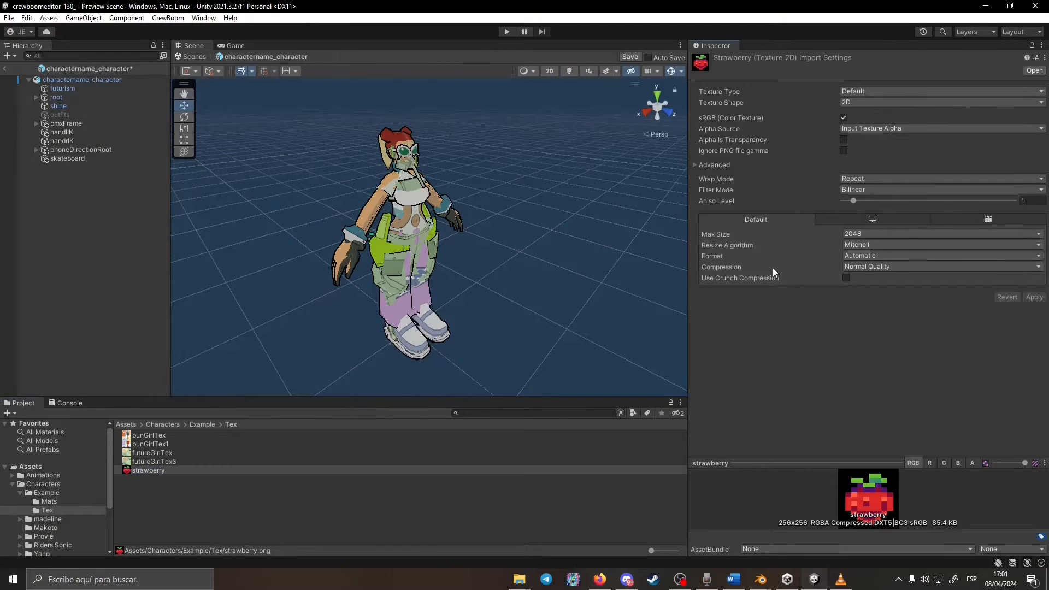
click(877, 234)
click(868, 283)
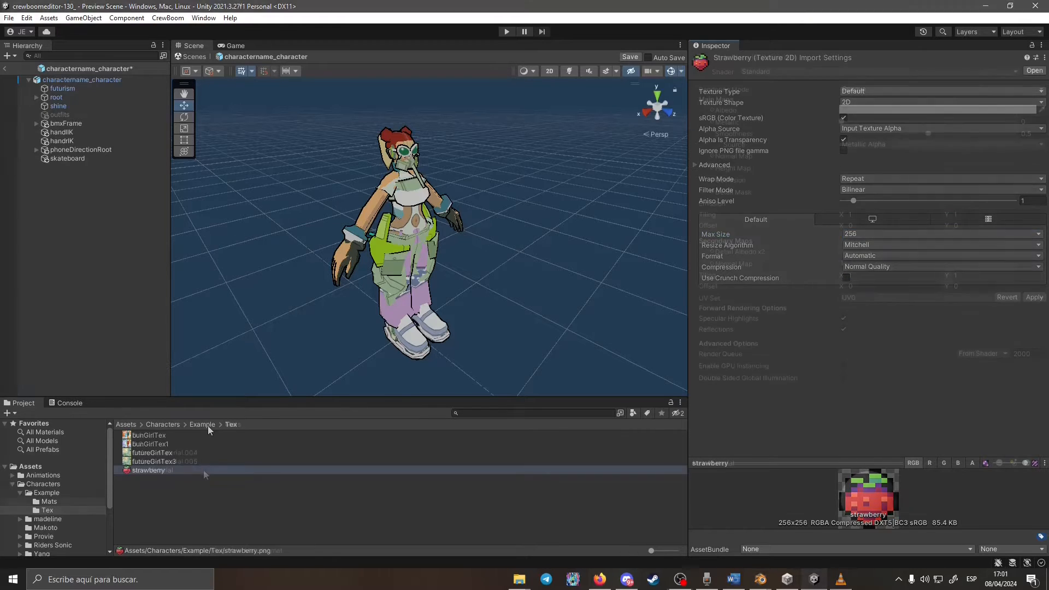
Set New Material's shader to LD CrewBoom/Game Character and assign the strawberry image as its texture
click(776, 71)
click(813, 135)
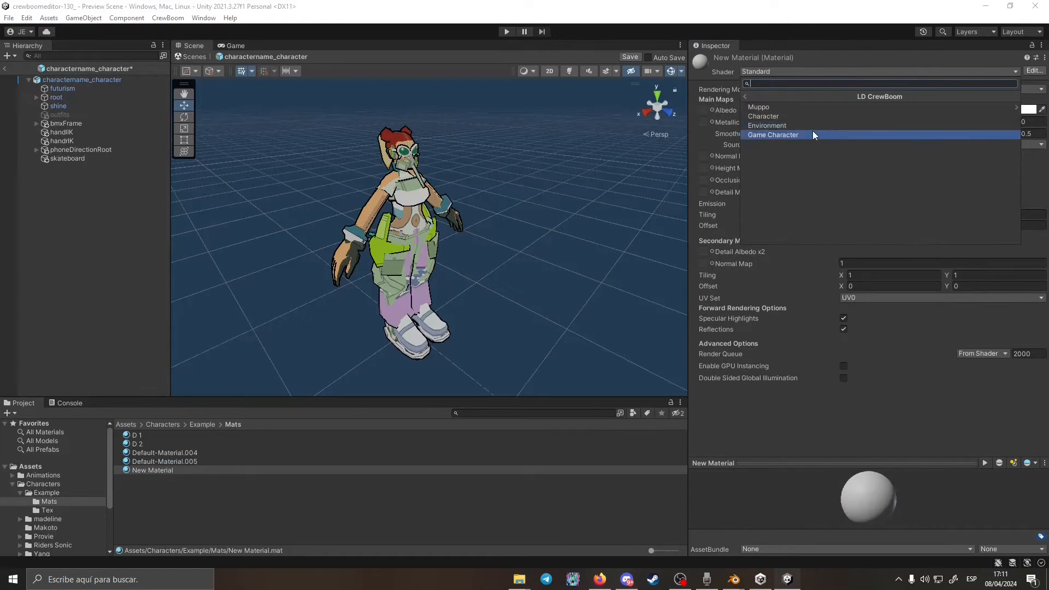
click(813, 135)
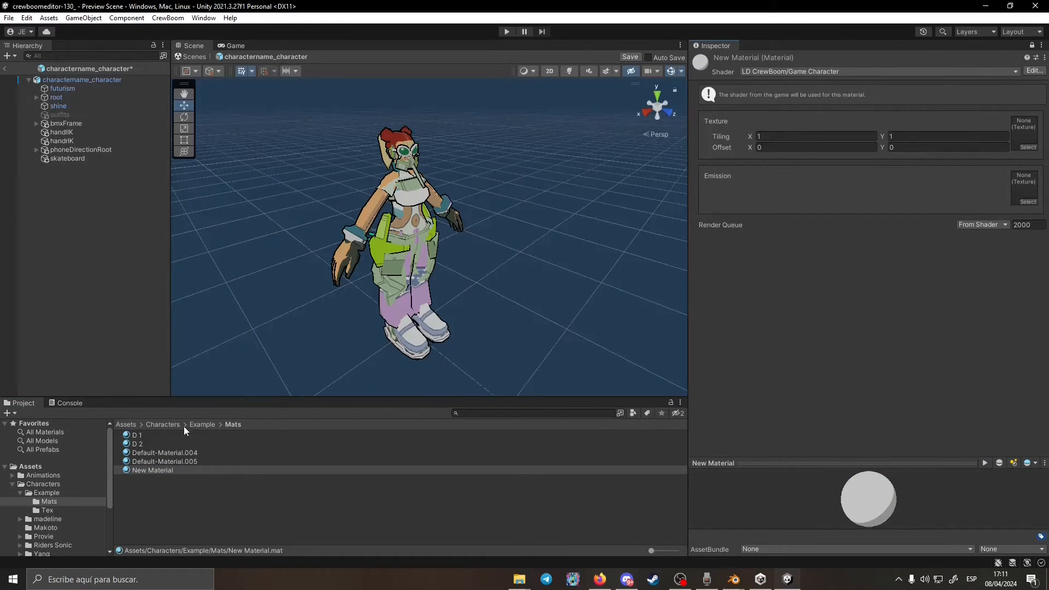
click(202, 425)
double_click(154, 444)
drag(150, 470, 1025, 135)
Return to the Mats folder and rename New Material as grafitti
click(202, 424)
double_click(162, 440)
click(207, 424)
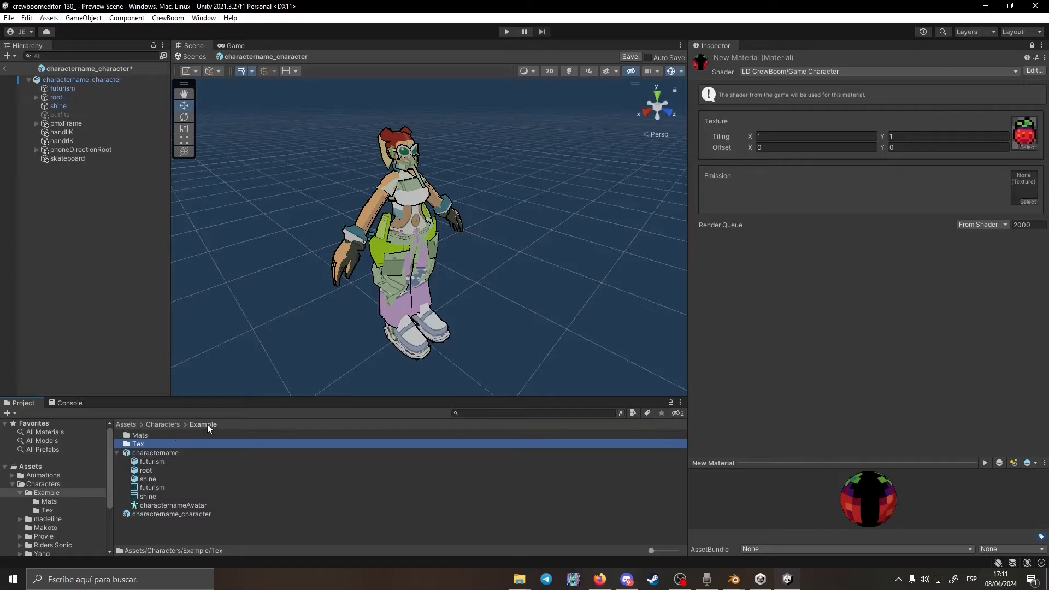
double_click(140, 435)
right_click(155, 470)
click(205, 222)
text(grafitti)
key(Return)
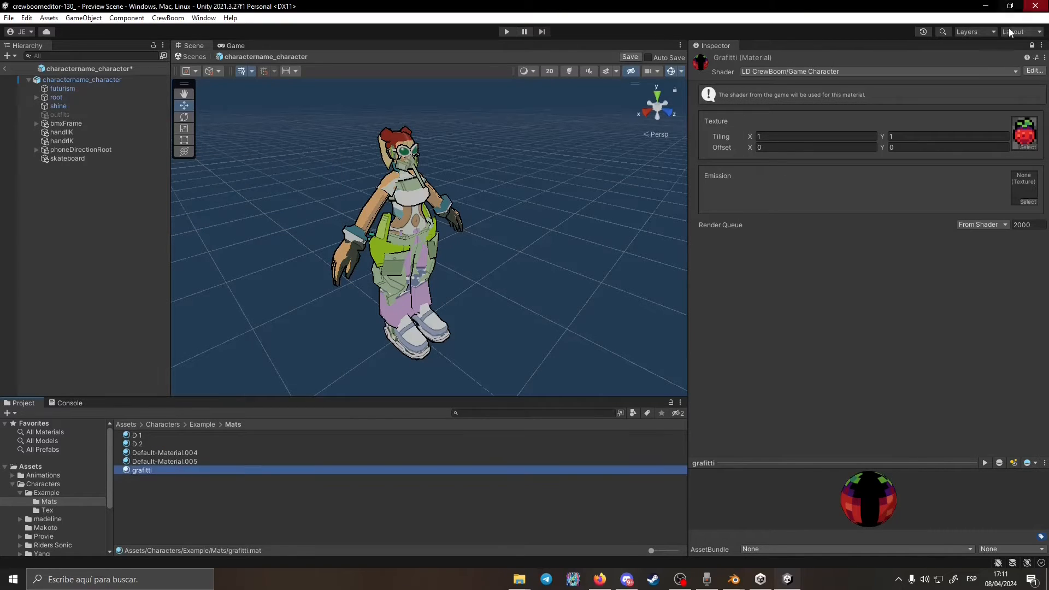
Assign the grafitti material to the Graffiti section of charactername_character and enable Blinking
click(82, 80)
scroll(874, 317, down, 15)
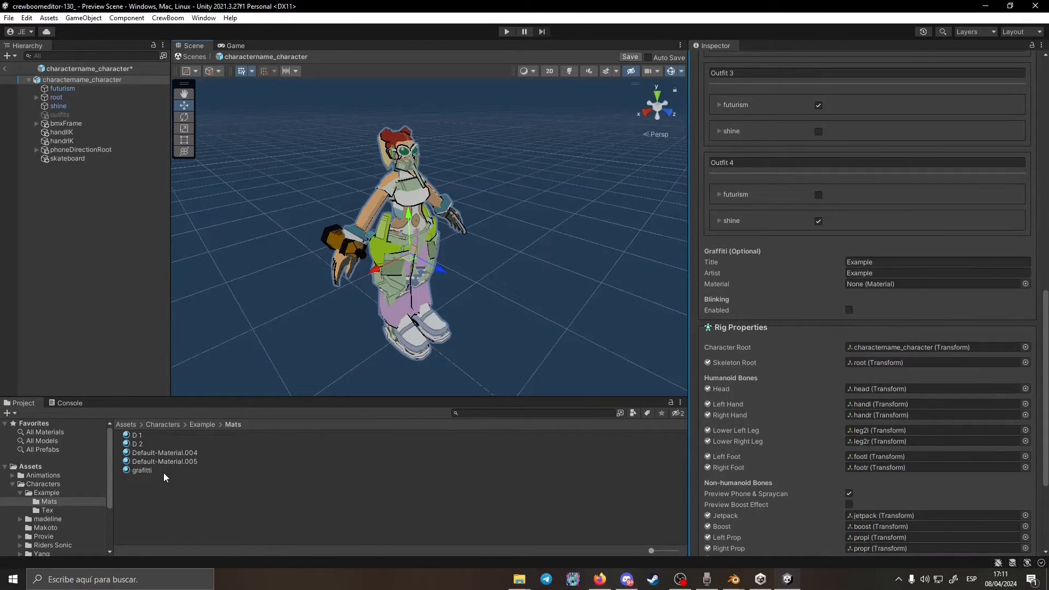
drag(166, 478, 884, 284)
click(849, 309)
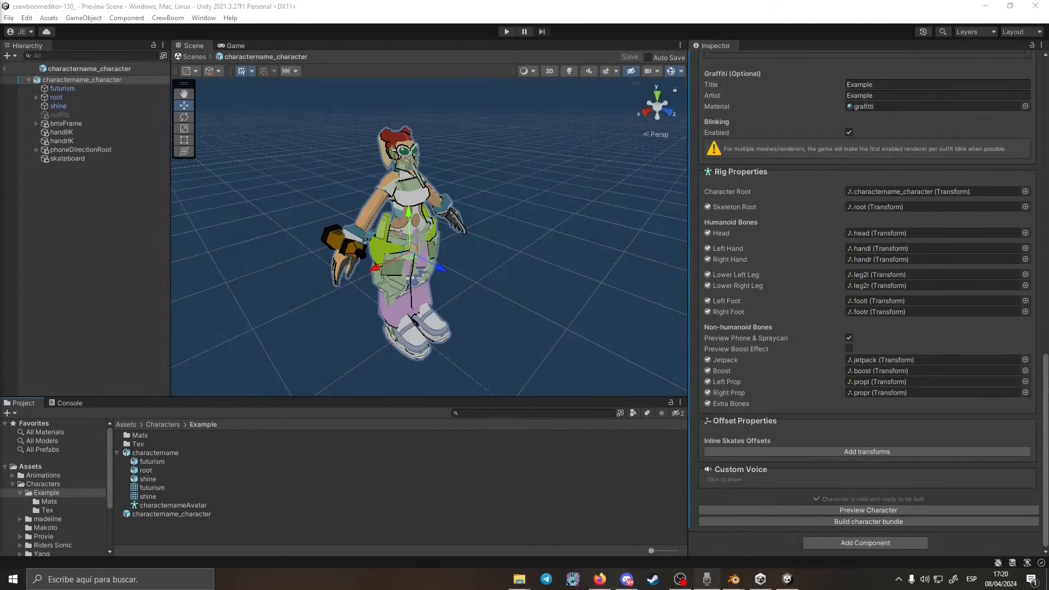
Lock the Inspector on the character and locate the jetpack and left prop transforms in the hierarchy
scroll(953, 280, up, 3)
scroll(953, 281, up, 1)
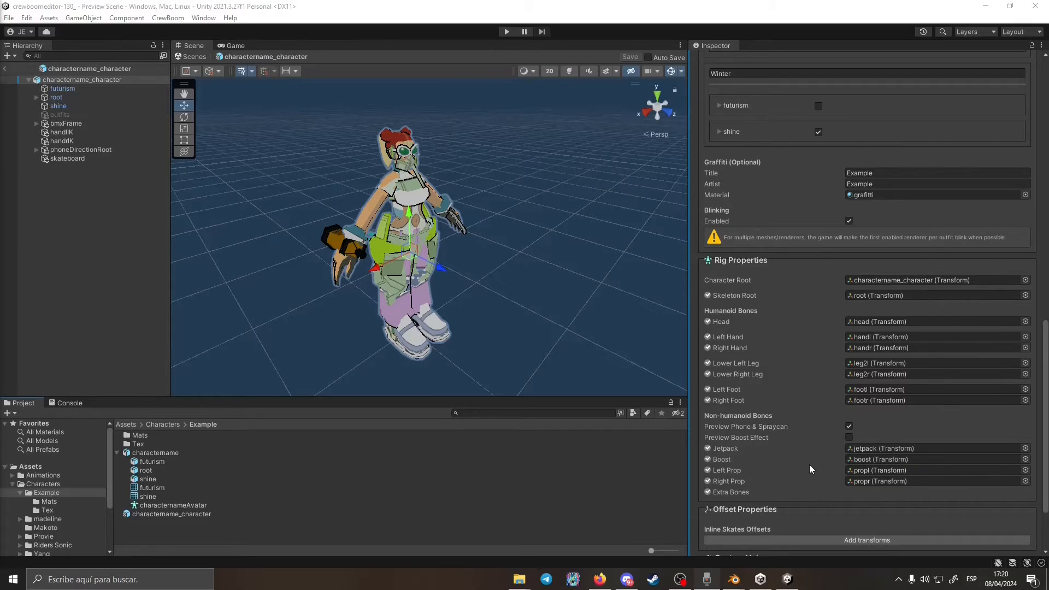
click(1030, 45)
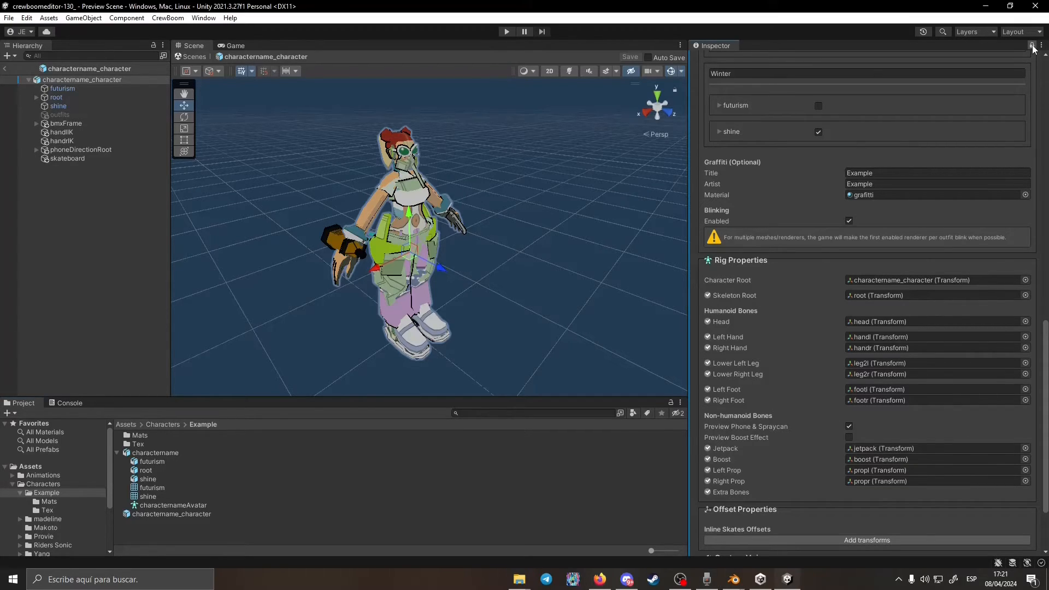
click(889, 451)
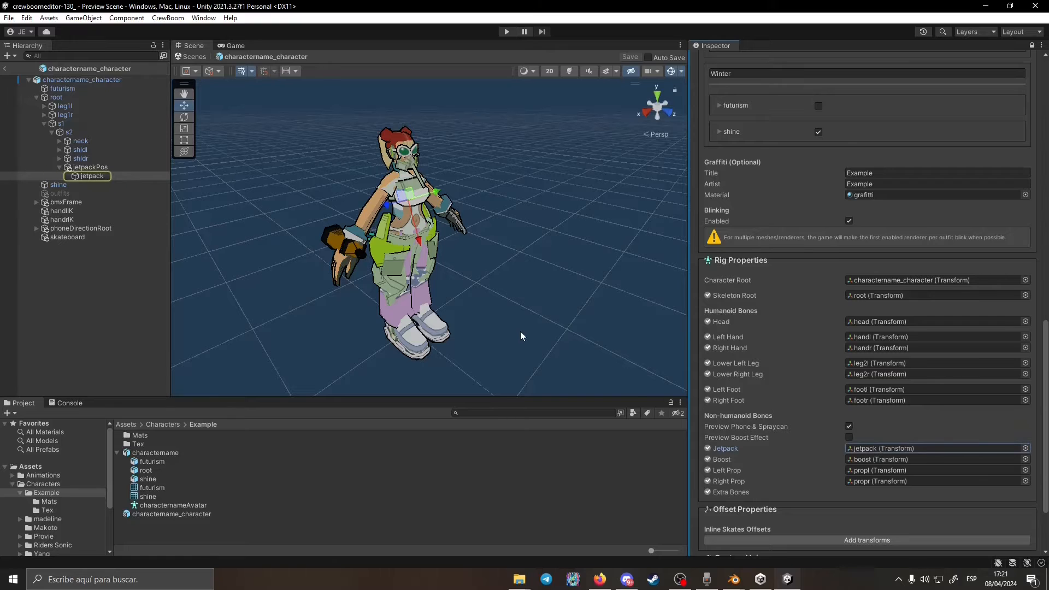
middle_drag(520, 336, 538, 333)
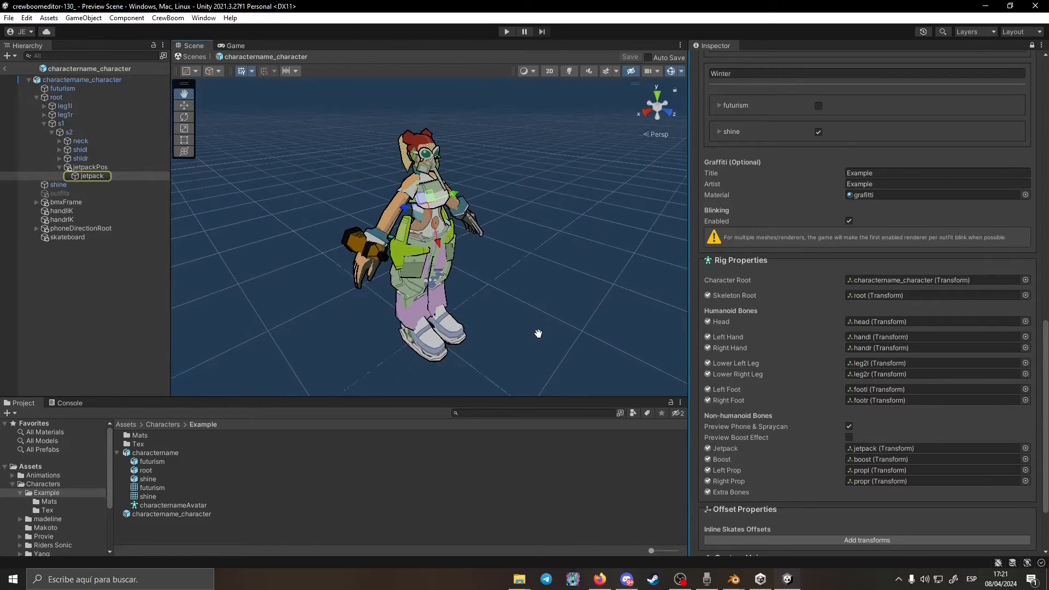
click(858, 475)
Turn on Preview Boost Effect and move the boost transform backwards, away from the character's back
click(848, 438)
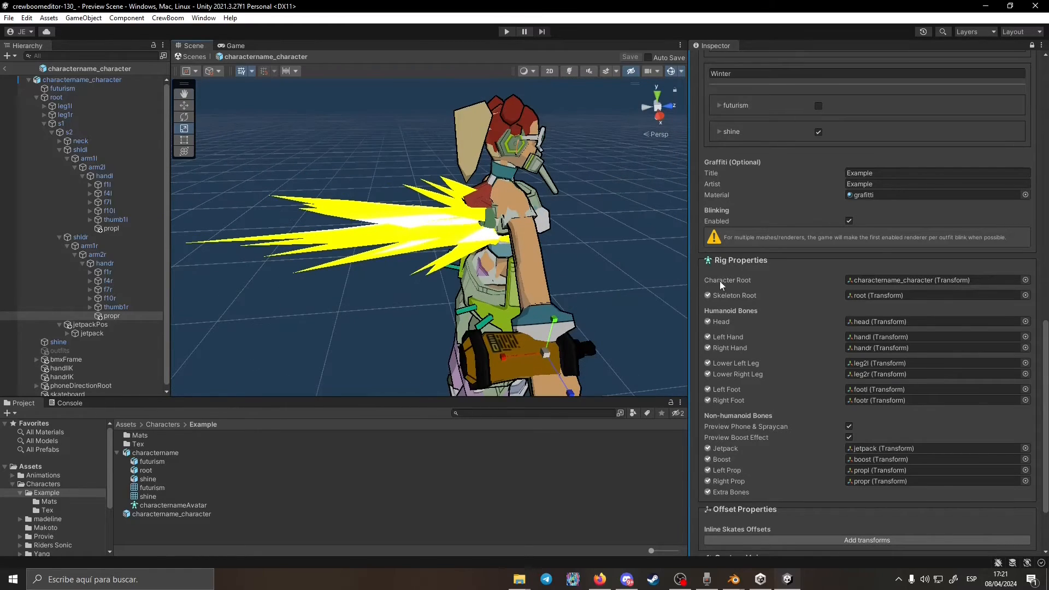
click(881, 459)
click(185, 106)
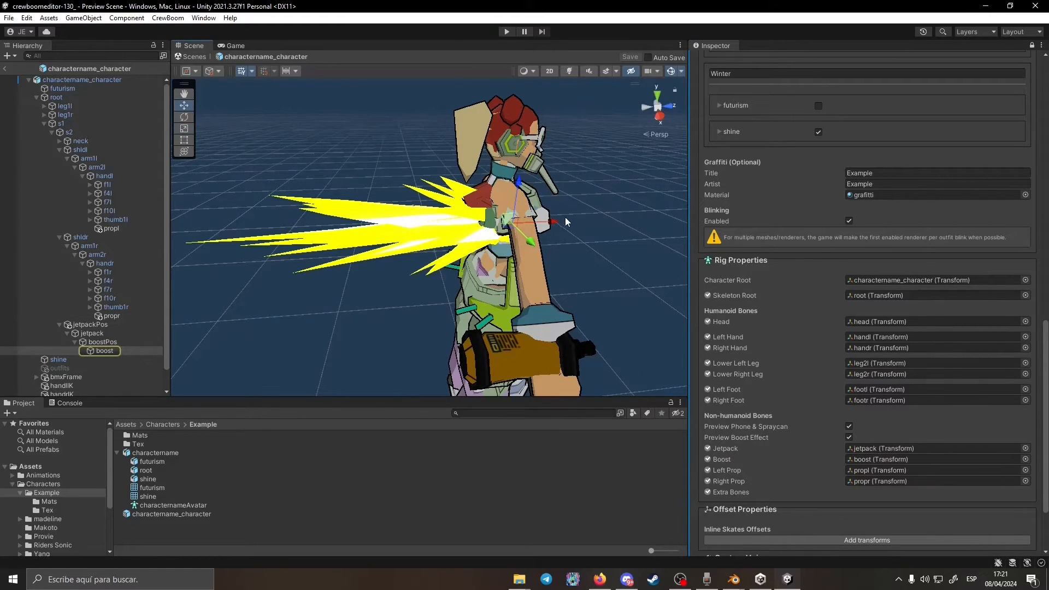
drag(546, 222, 464, 189)
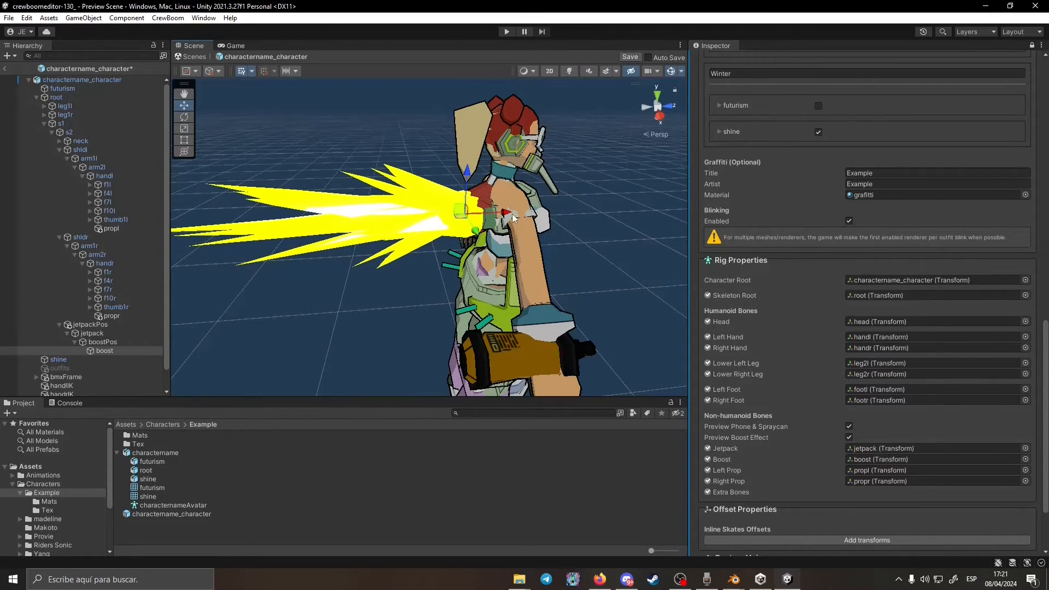
click(871, 449)
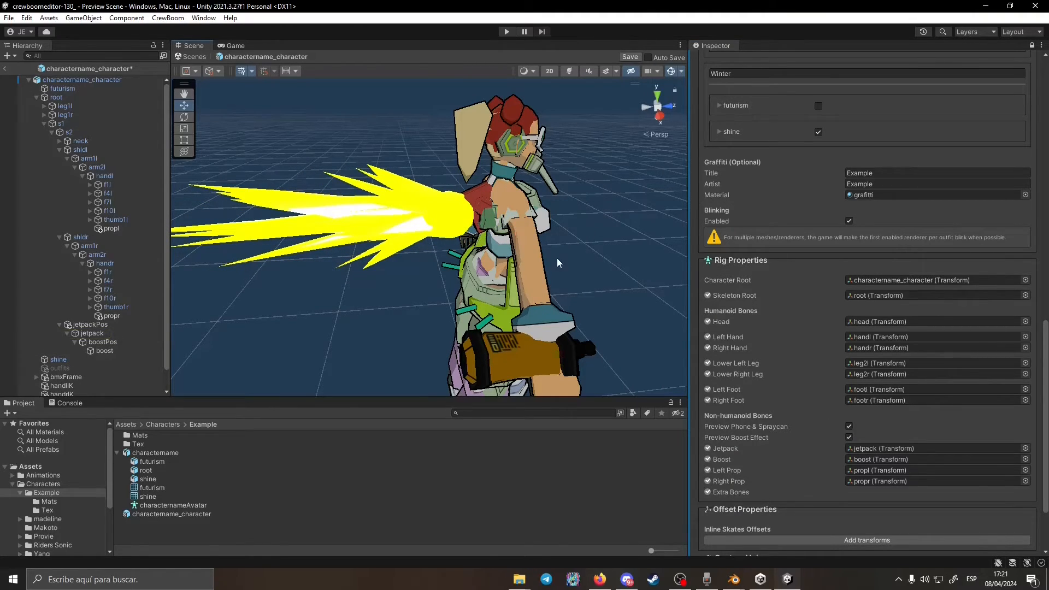
alt+drag(556, 258, 645, 340)
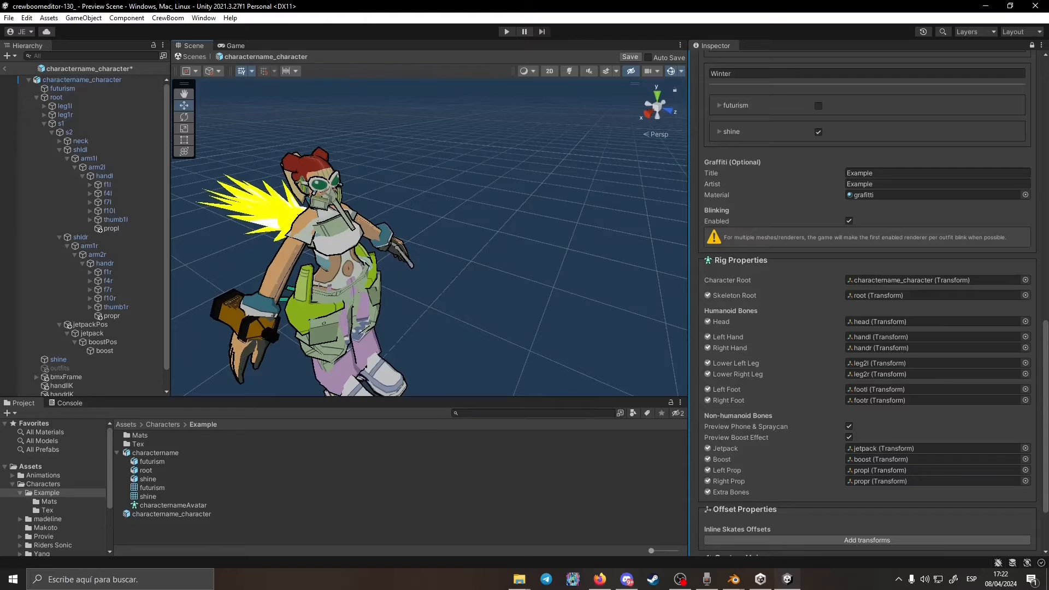
Add the inline skates offset transforms and locate the left skate offset in the hierarchy
scroll(902, 399, down, 3)
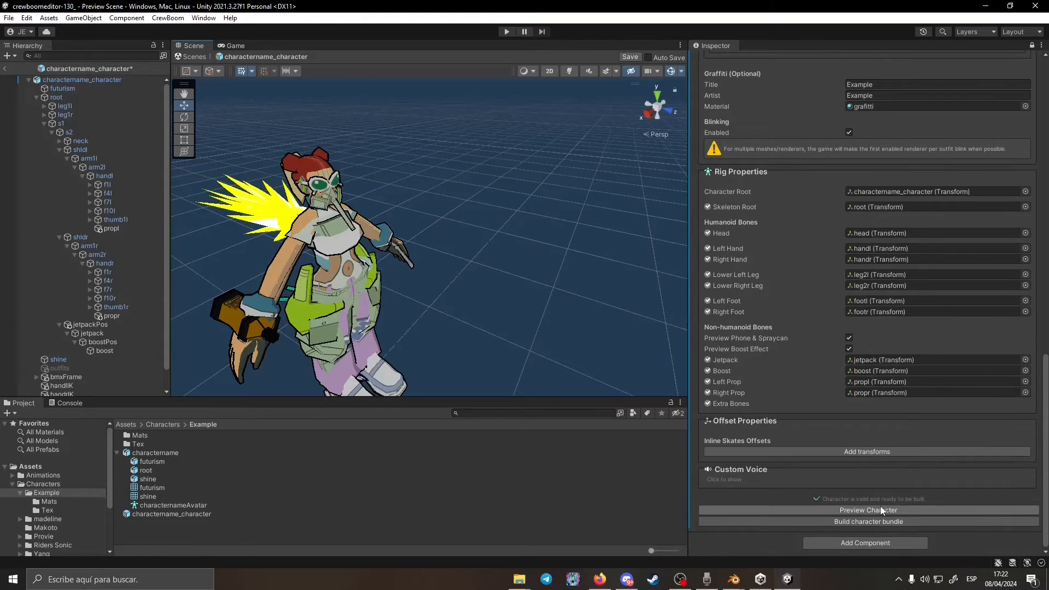
click(841, 452)
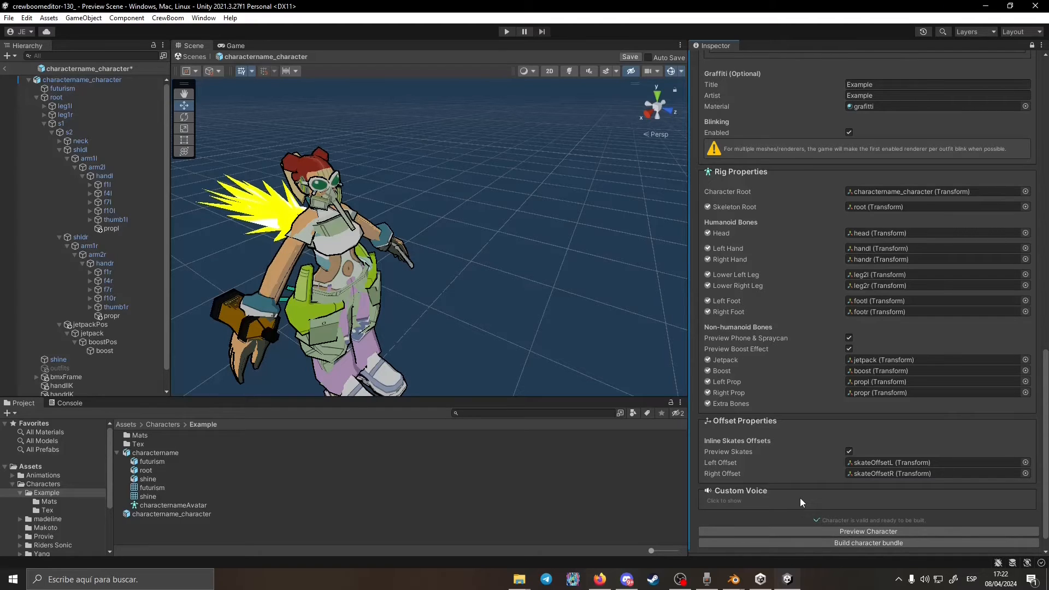
middle_drag(421, 309, 442, 250)
click(884, 463)
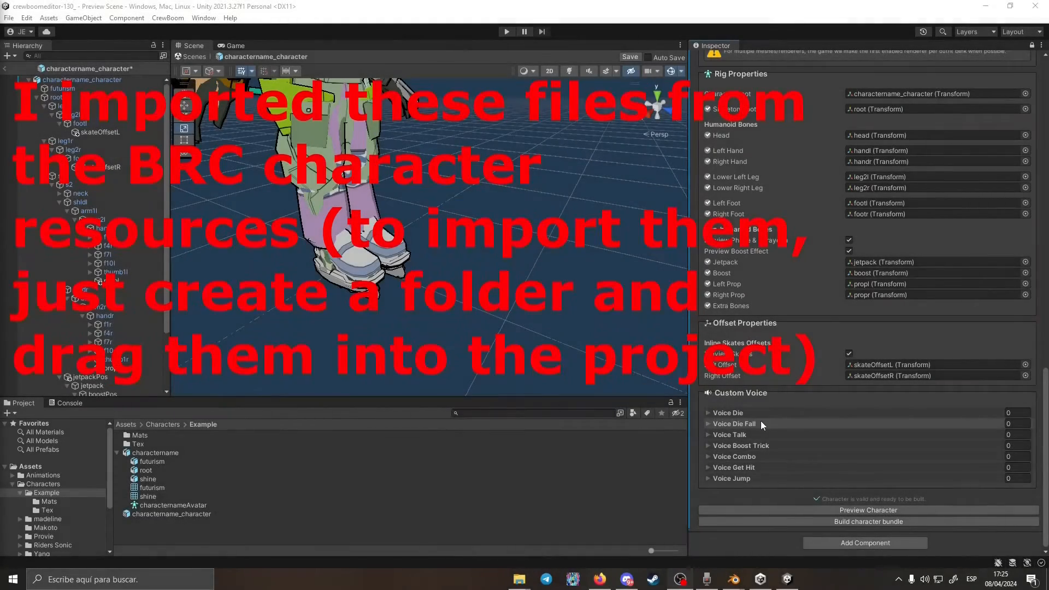
Create a Voices folder inside the Example folder and import the voice line files from the file explorer into it
right_click(274, 530)
mouse_move(284, 237)
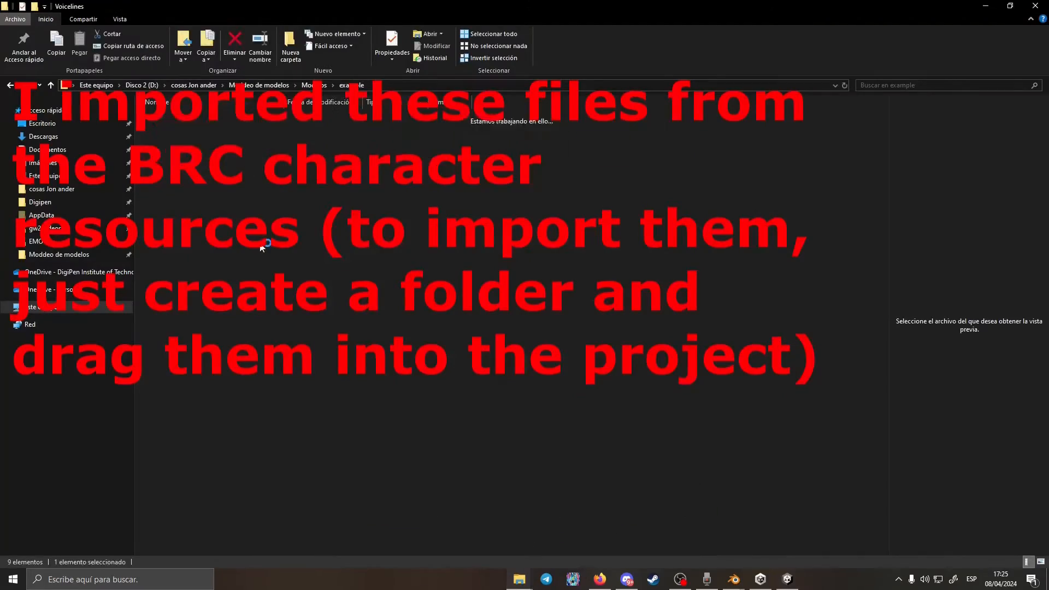
drag(171, 129, 182, 121)
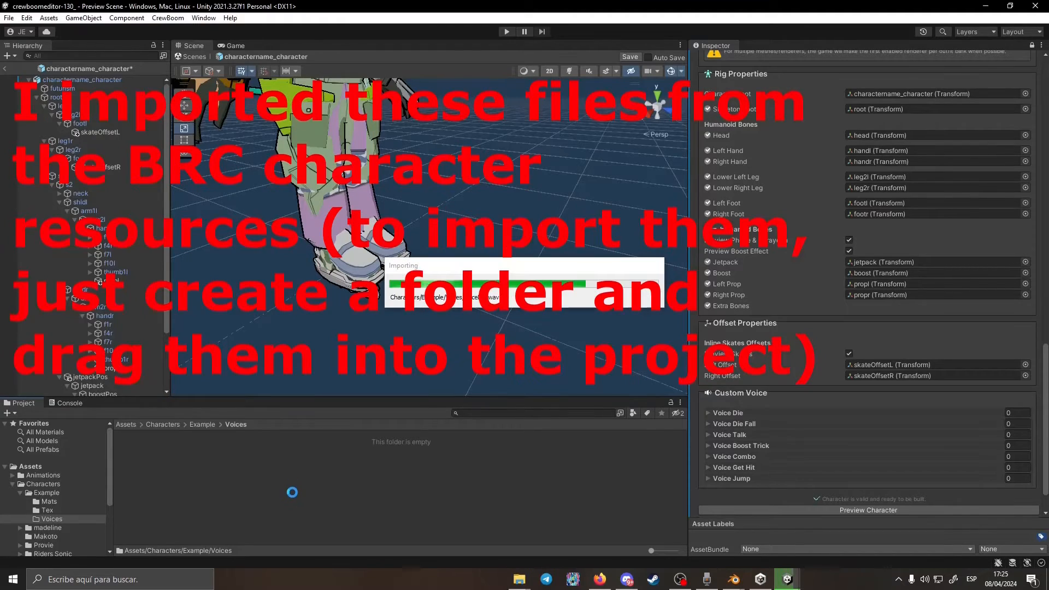
Assign the seven boost trick clips to Voice Boost Trick and the eight combo clips to Voice Combo
drag(168, 480, 768, 446)
click(162, 496)
scroll(163, 502, down, 2)
shift+click(159, 492)
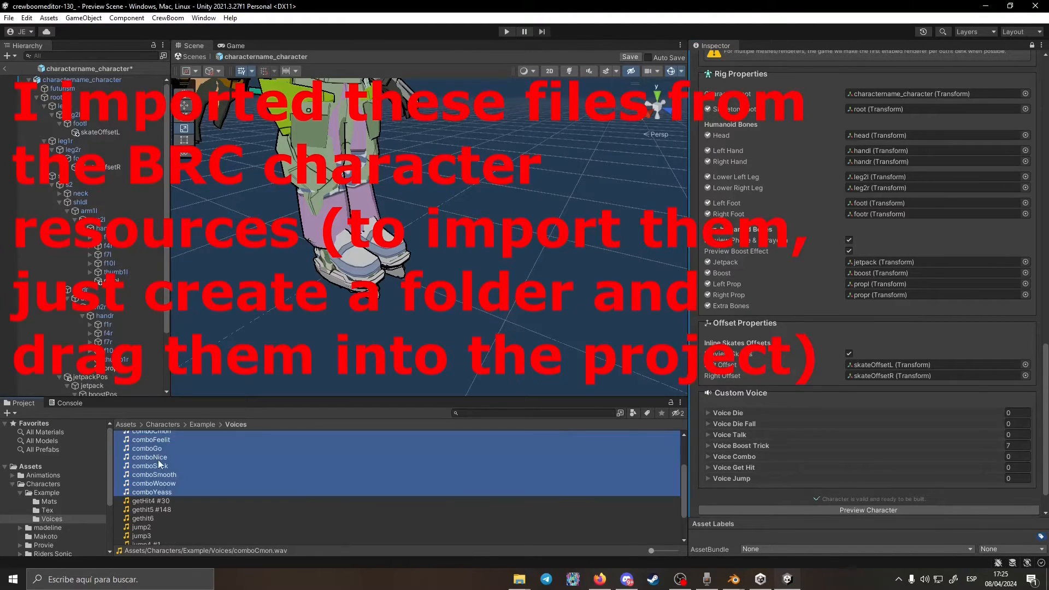
drag(158, 460, 768, 456)
Assign the three getHit clips to Voice Get Hit and the three jump clips to Voice Jump
click(164, 500)
shift+click(159, 518)
drag(164, 513, 765, 467)
scroll(143, 475, down, 2)
click(141, 479)
shift+click(148, 496)
drag(147, 494, 757, 444)
Assign the wow, yea and yooo clips to Voice Talk
click(149, 514)
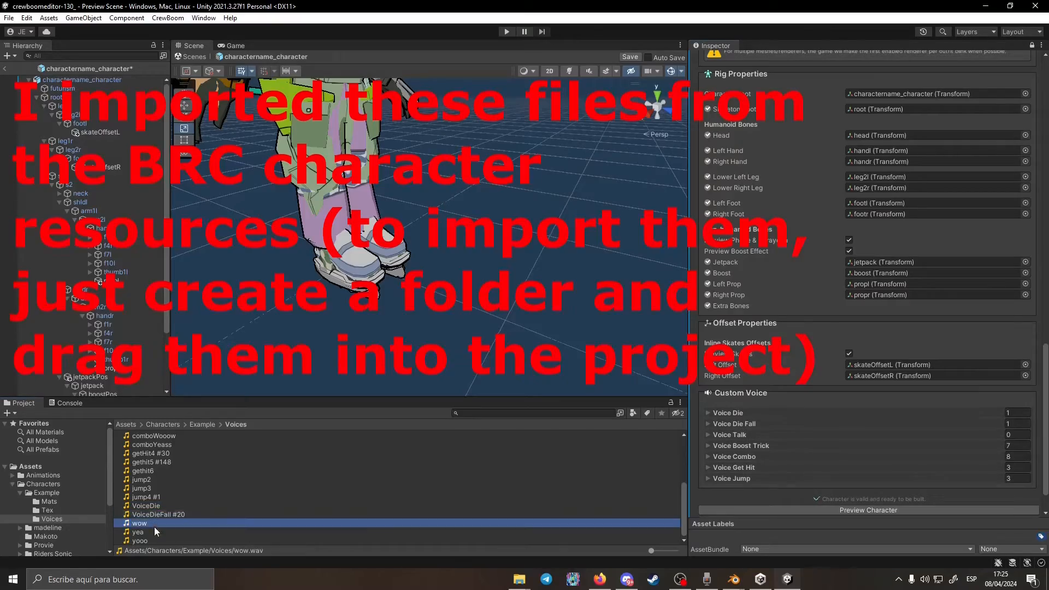
drag(154, 527, 744, 438)
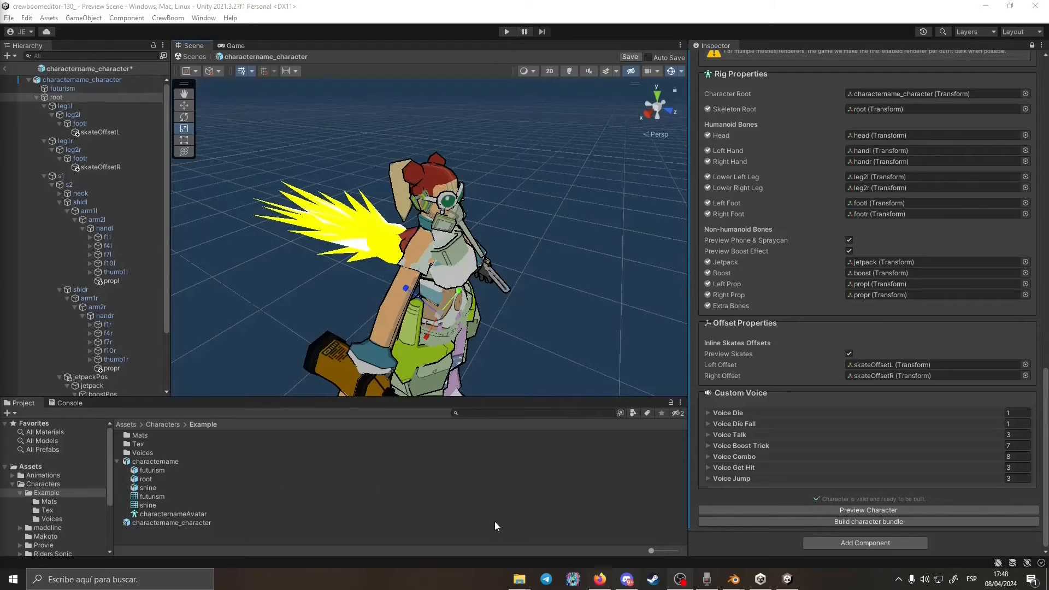
Open the Dynamic Bone v1.3.2 package from the file explorer and import all its contents into the project
mouse_move(526, 583)
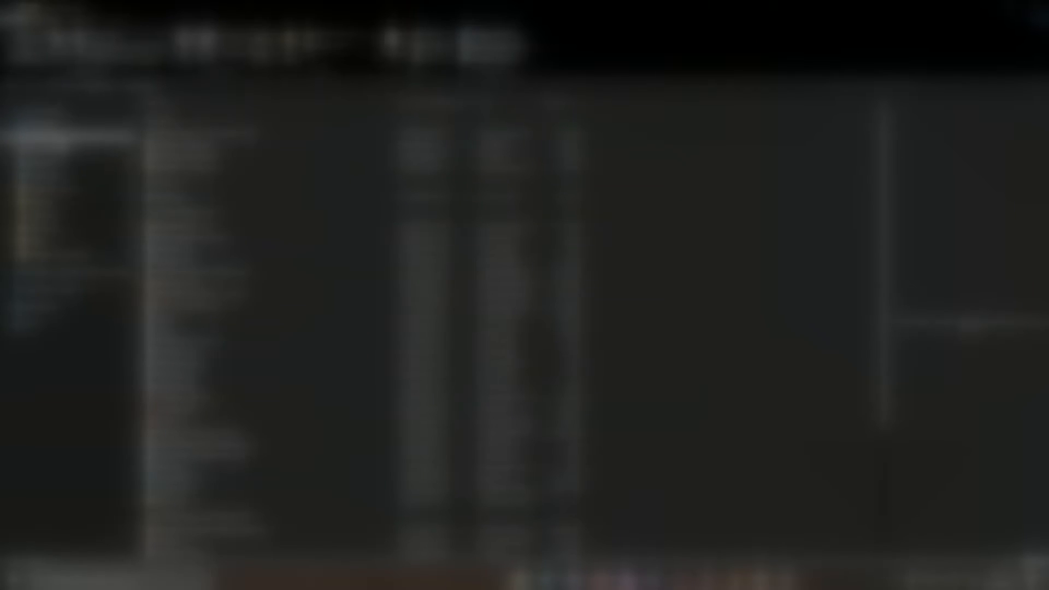
double_click(229, 135)
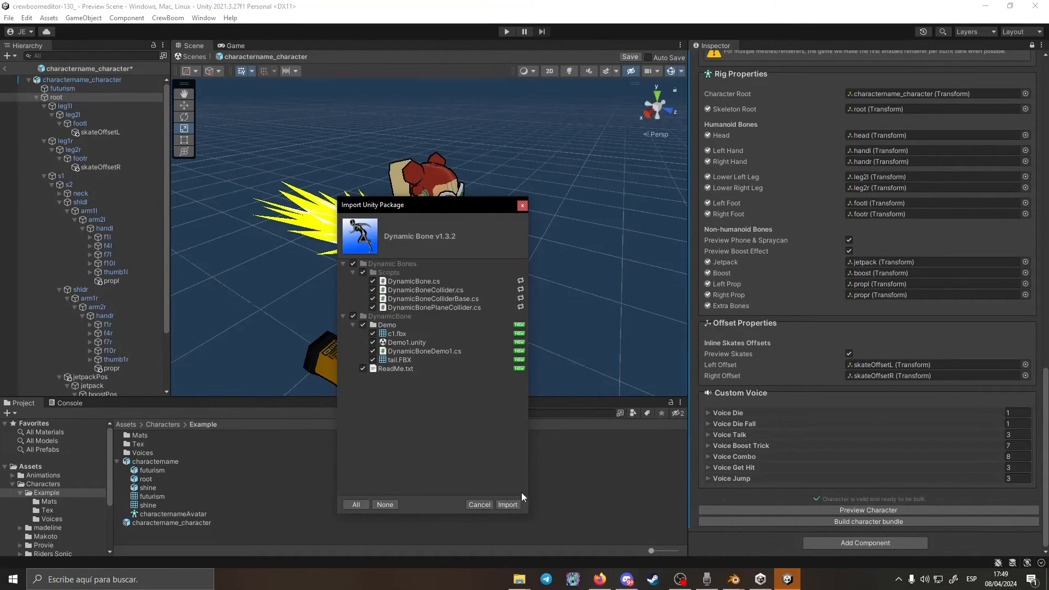
click(508, 504)
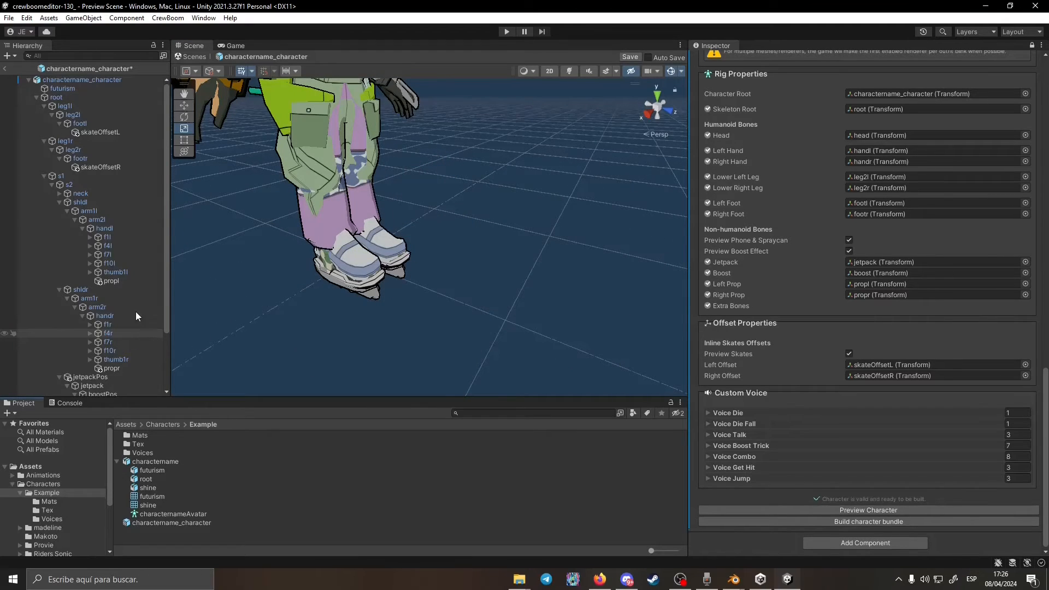
click(38, 97)
click(63, 98)
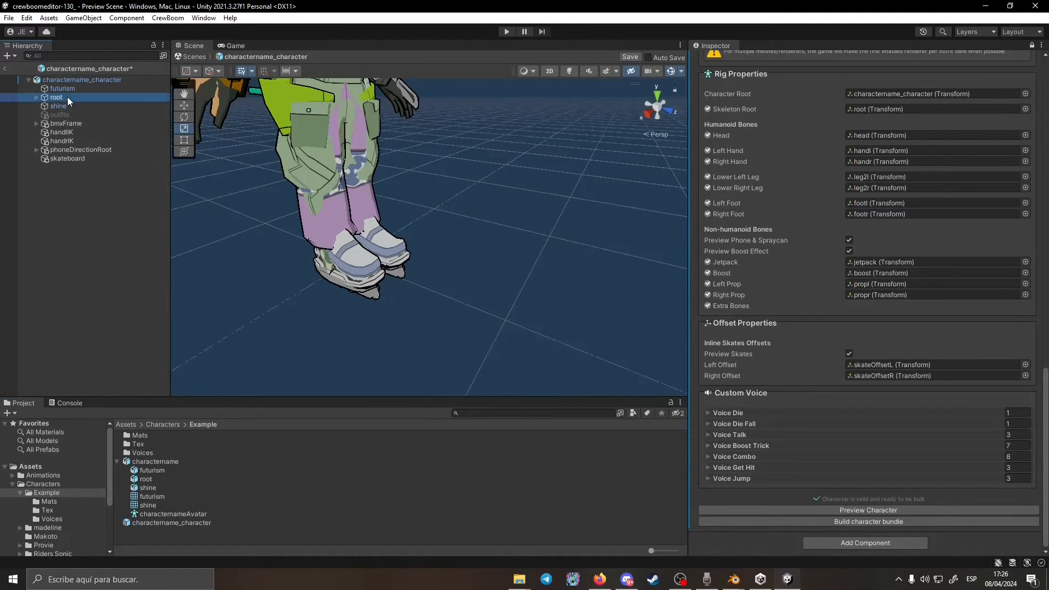
click(37, 98)
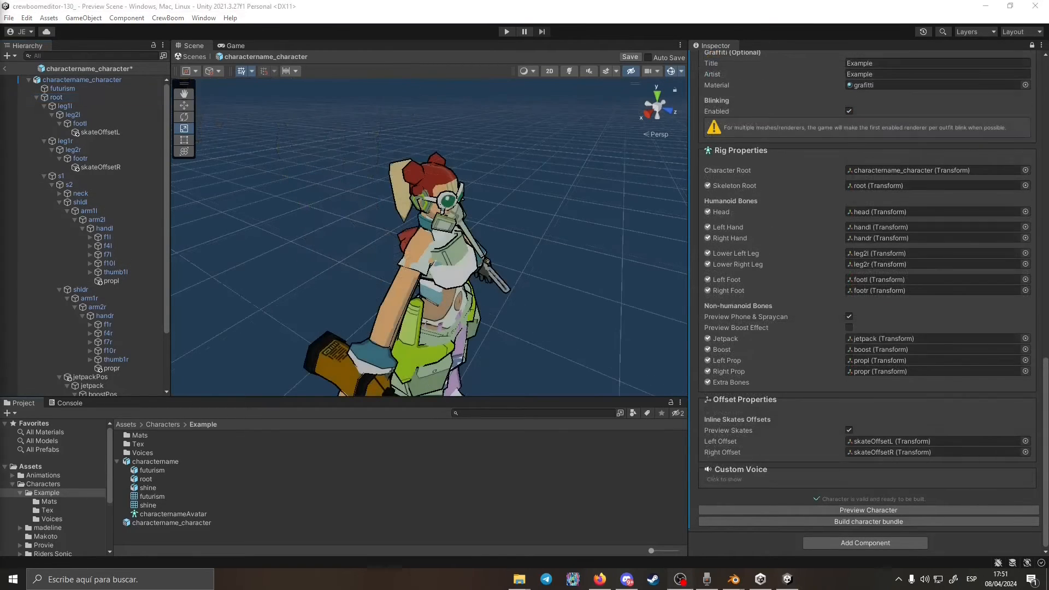
Add a Dynamic Bone component to the ponytail2 bone under the head's ponytail1
click(42, 101)
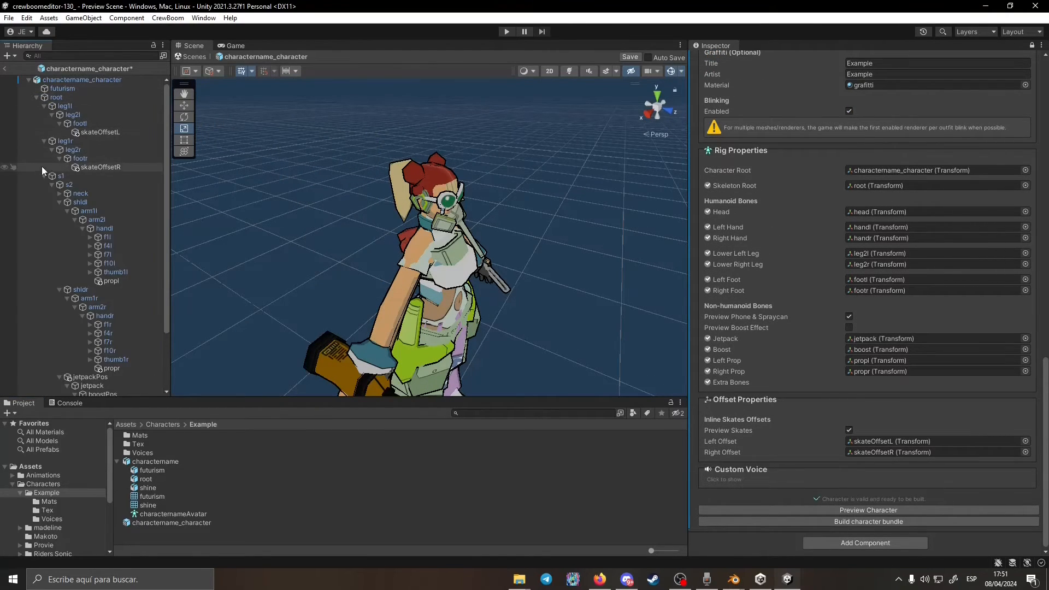
click(60, 193)
click(67, 203)
click(75, 210)
click(100, 221)
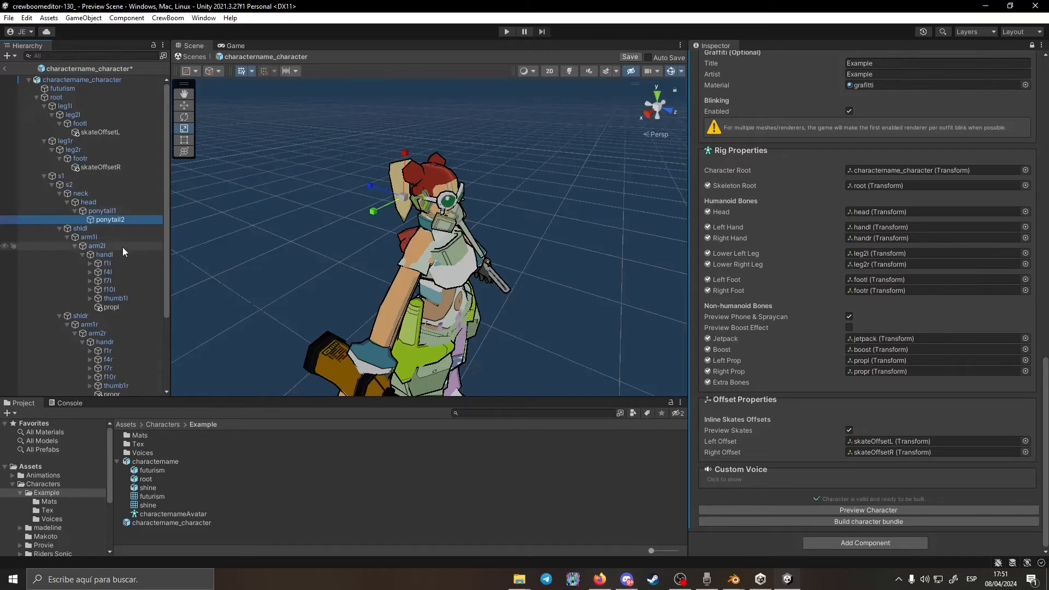
middle_drag(468, 263, 594, 301)
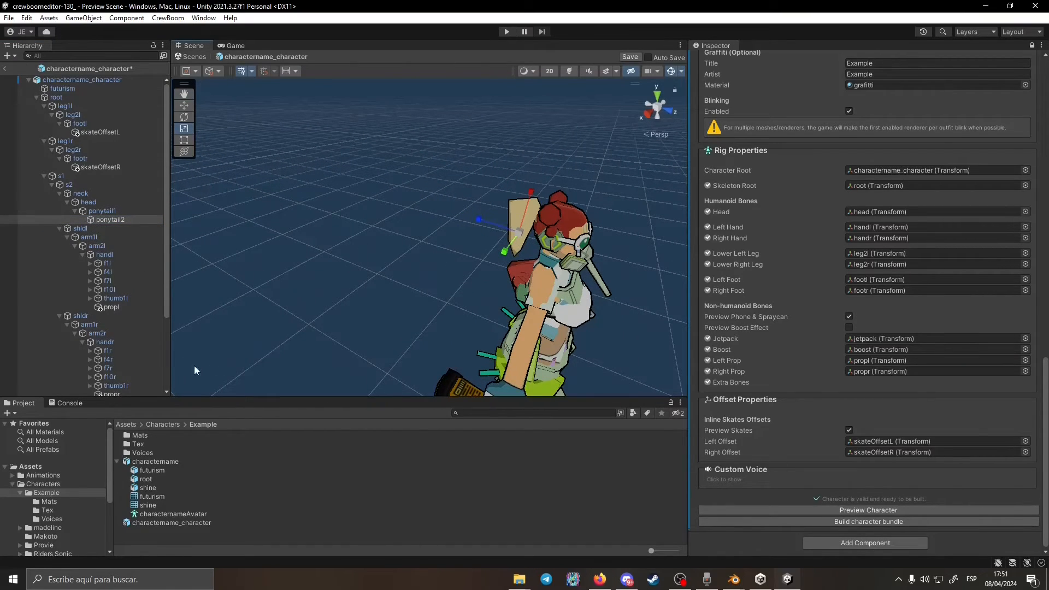
click(880, 145)
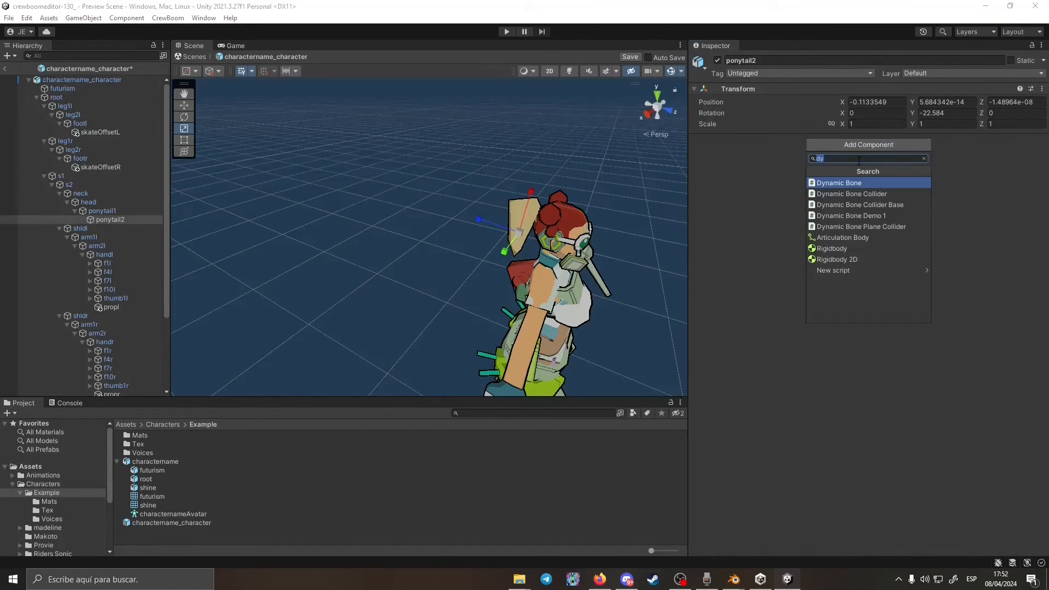
click(846, 183)
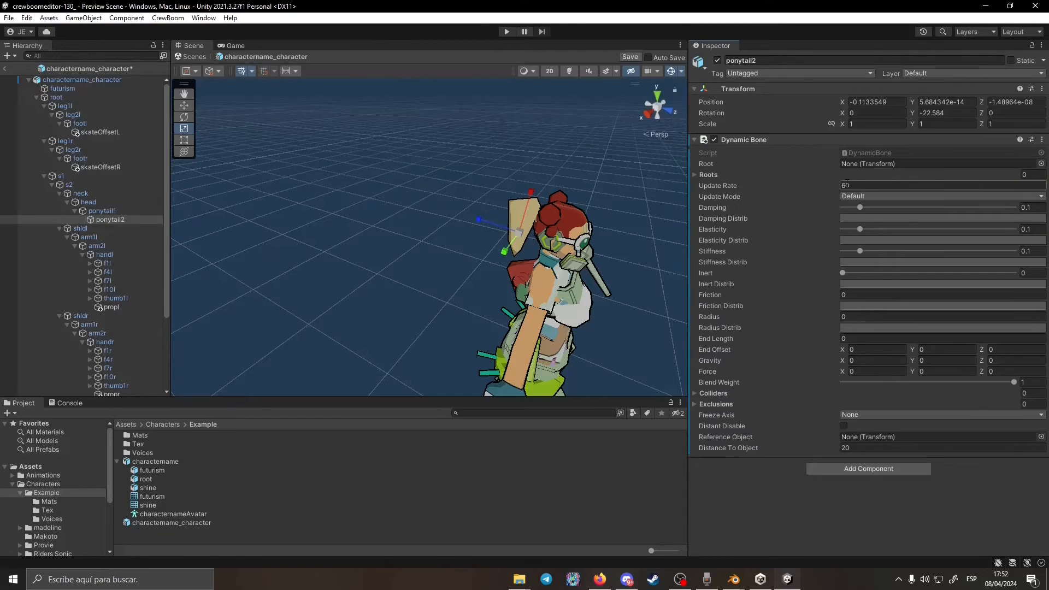
Set ponytail1 as the Root of the Dynamic Bone component on ponytail2
click(123, 209)
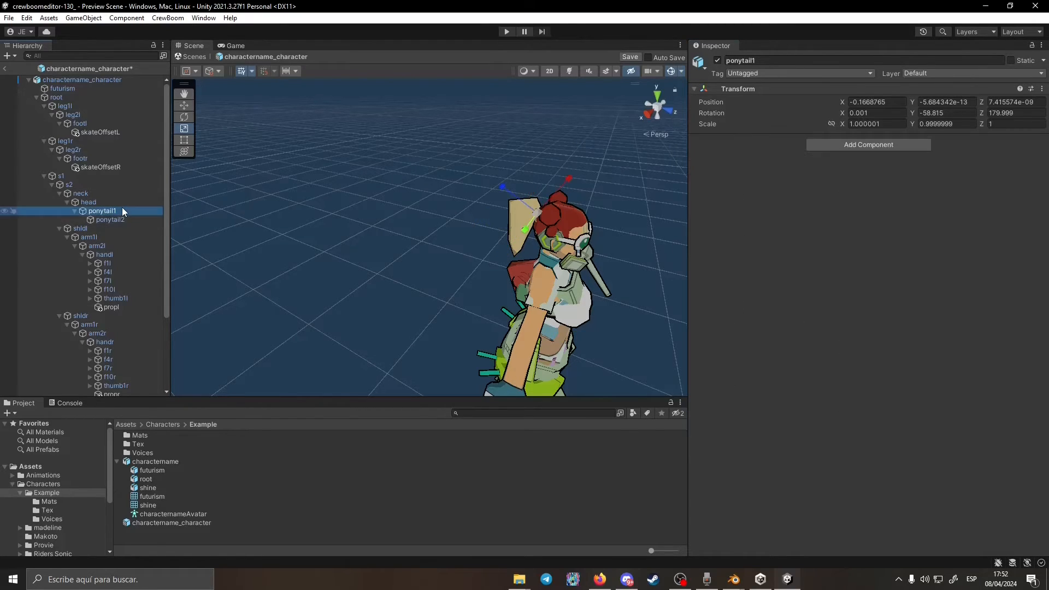
click(126, 219)
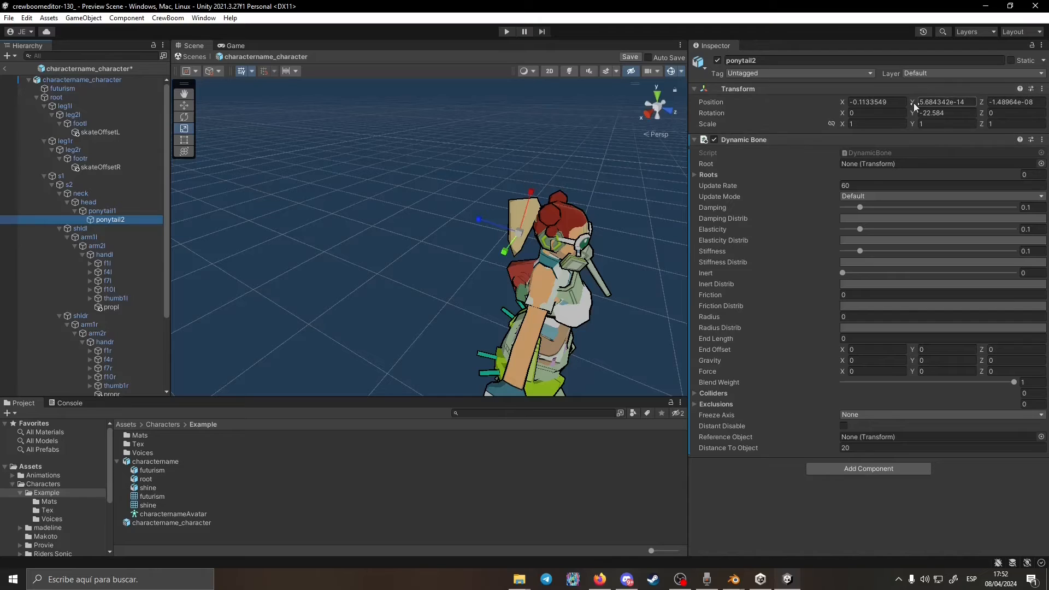
drag(110, 218, 935, 166)
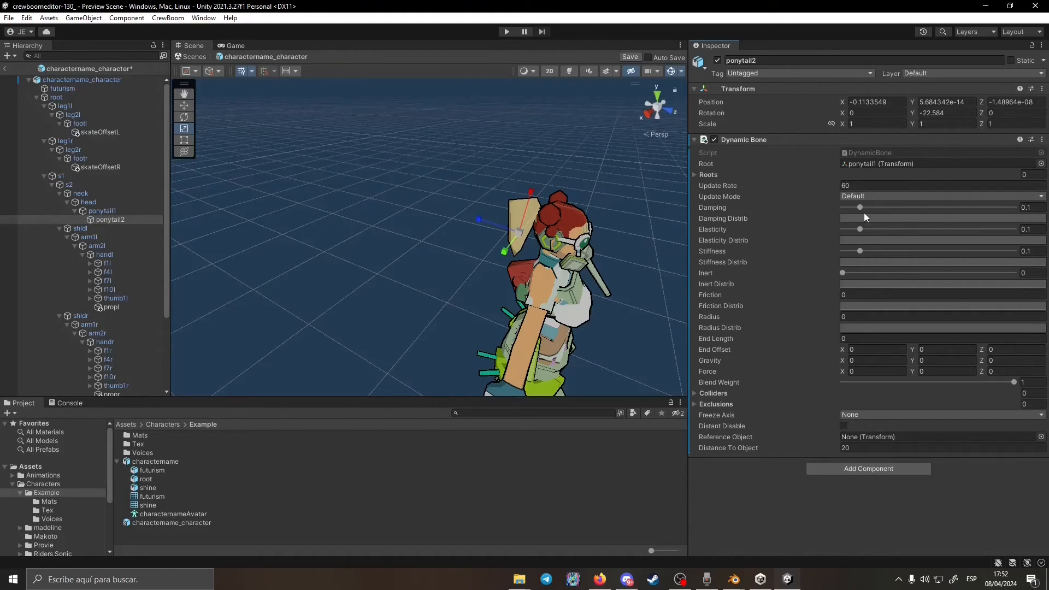
Try different Damping and Stiffness values on ponytail2's Dynamic Bone and undo the changes
drag(868, 206, 893, 208)
key(ctrl+z)
drag(864, 225, 843, 252)
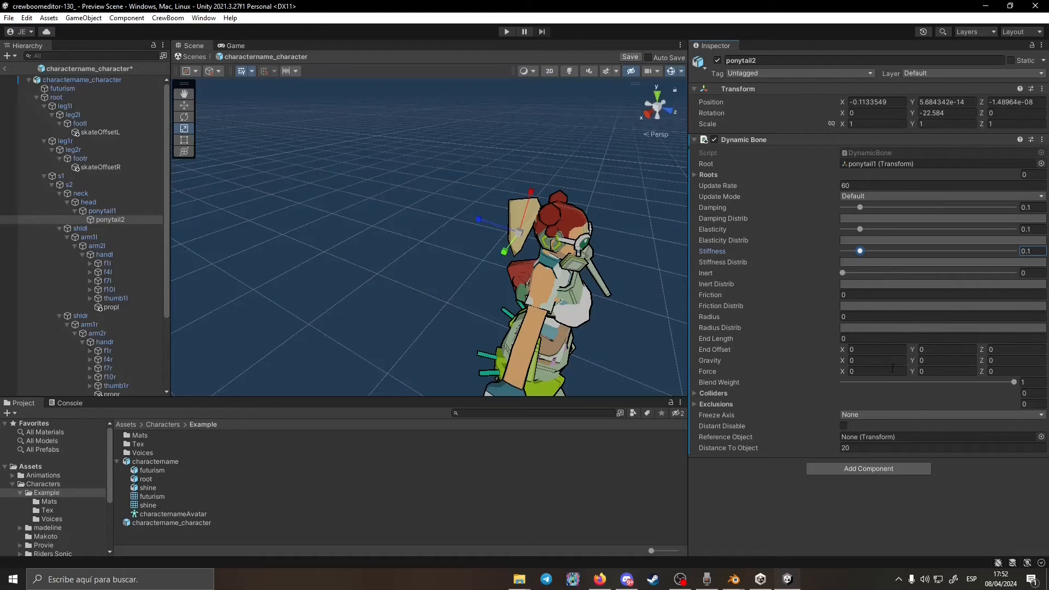
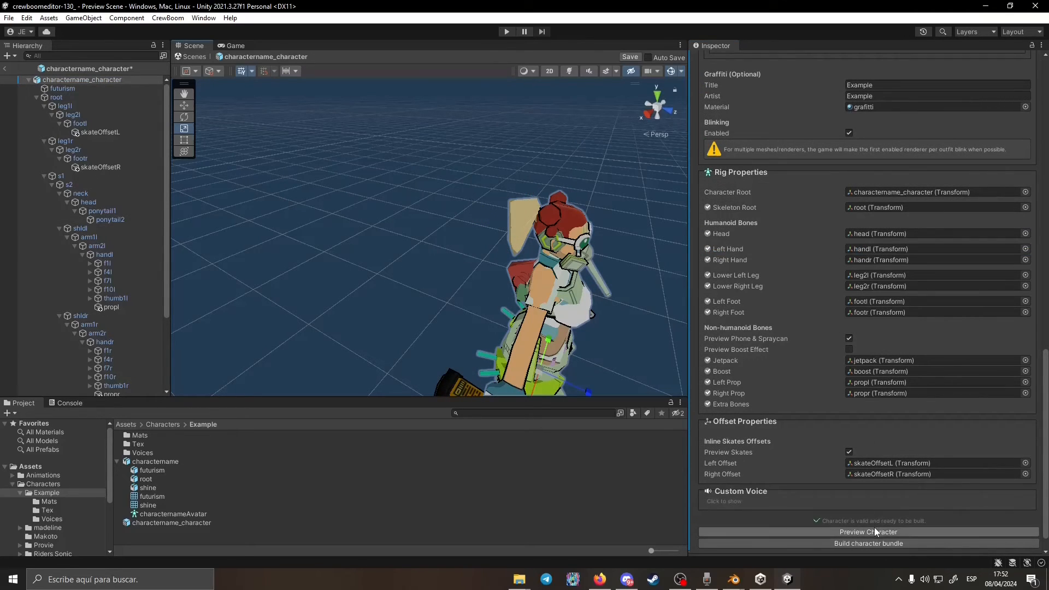
Save the prefab changes and preview the character, viewing its walk and run animations from the side and back
click(874, 530)
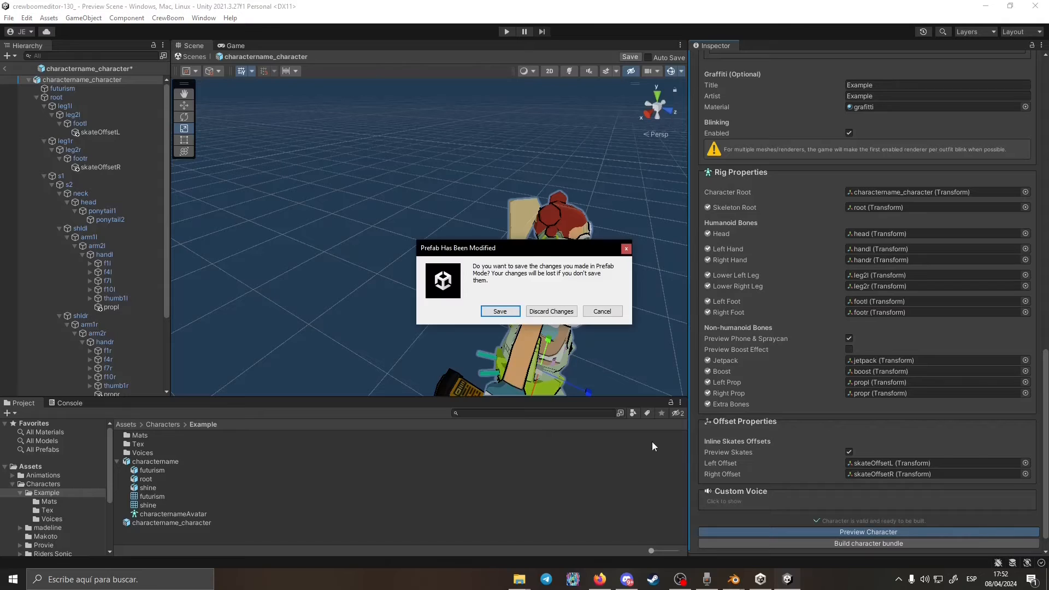
click(514, 313)
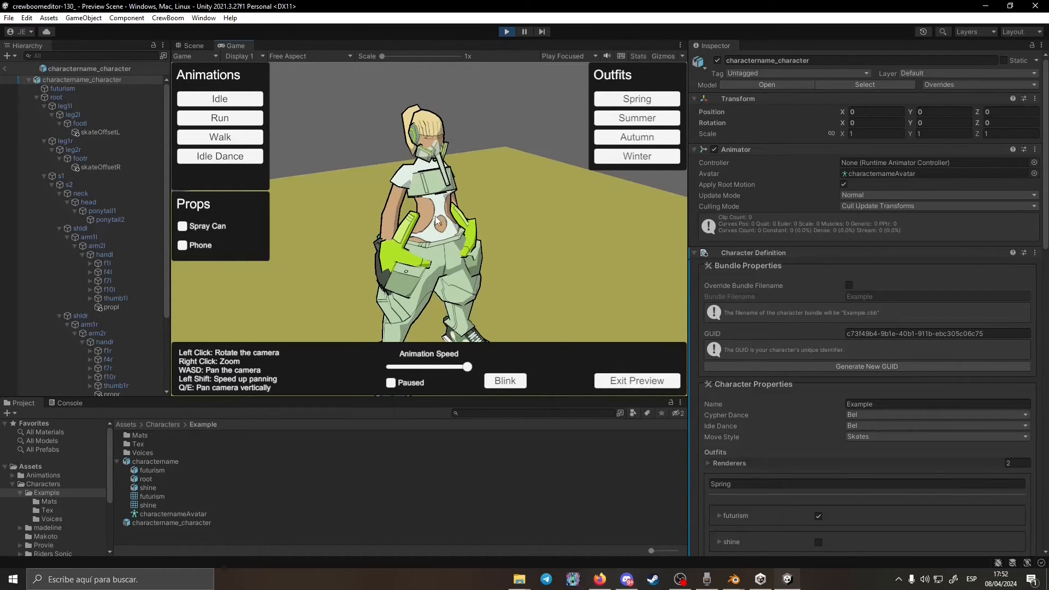
drag(403, 257, 554, 264)
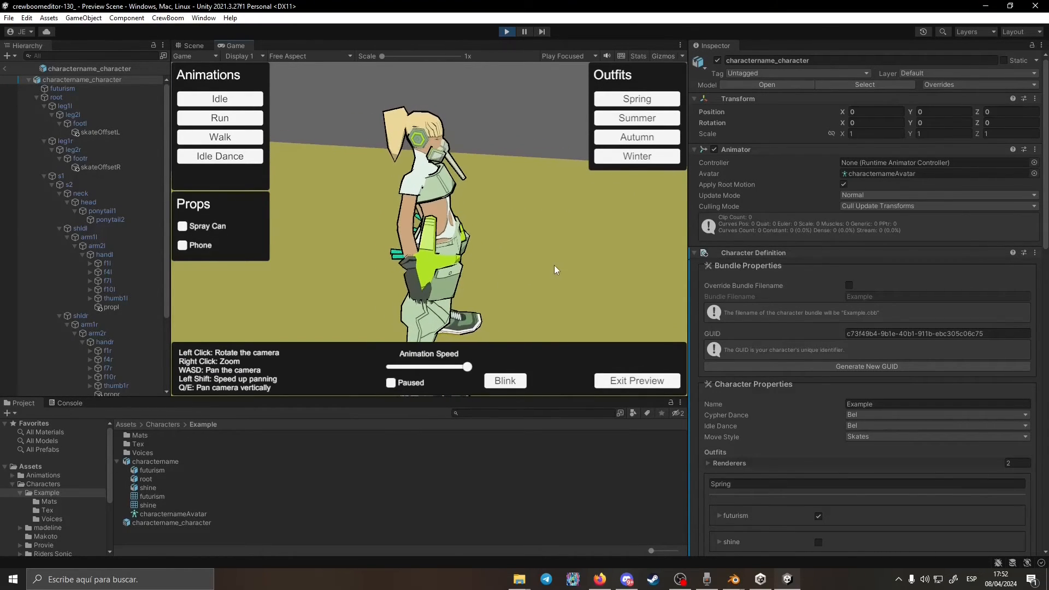
click(250, 137)
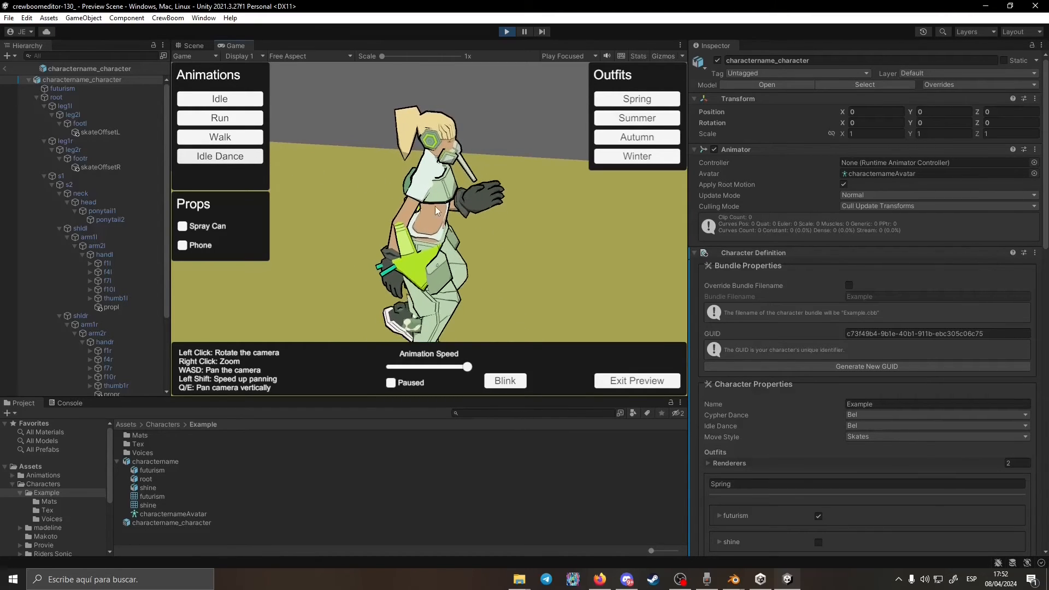
drag(435, 206, 543, 244)
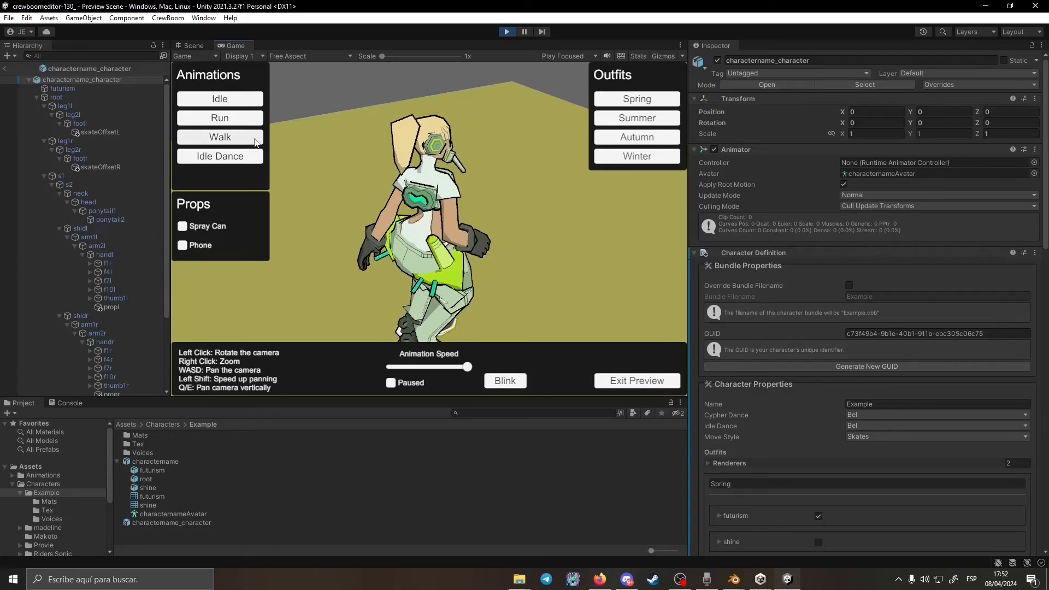
click(242, 123)
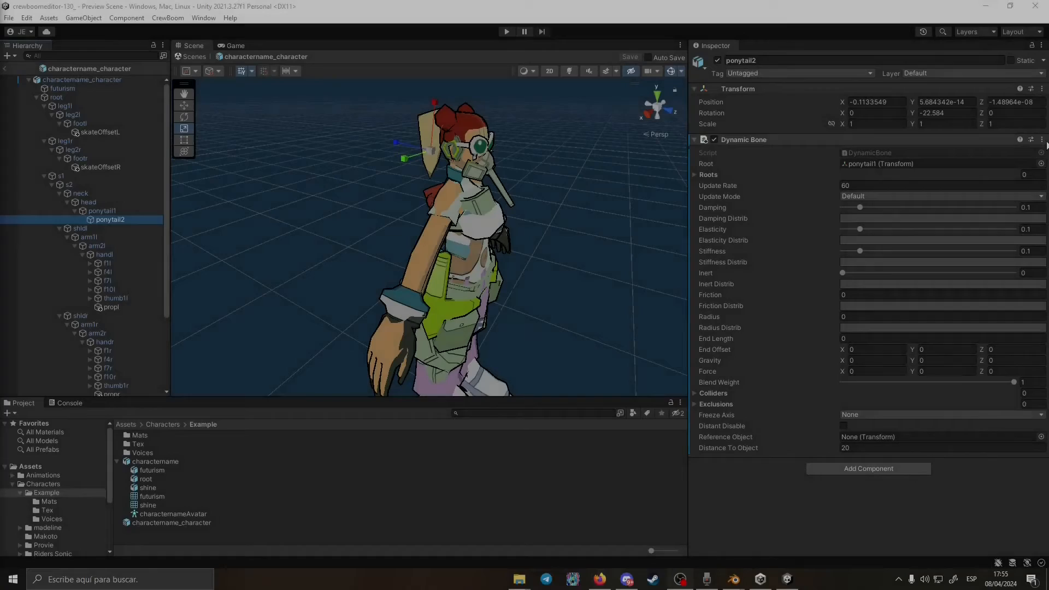
Copy the Dynamic Bone component on ponytail2 and paste its values back onto the same component
click(1043, 141)
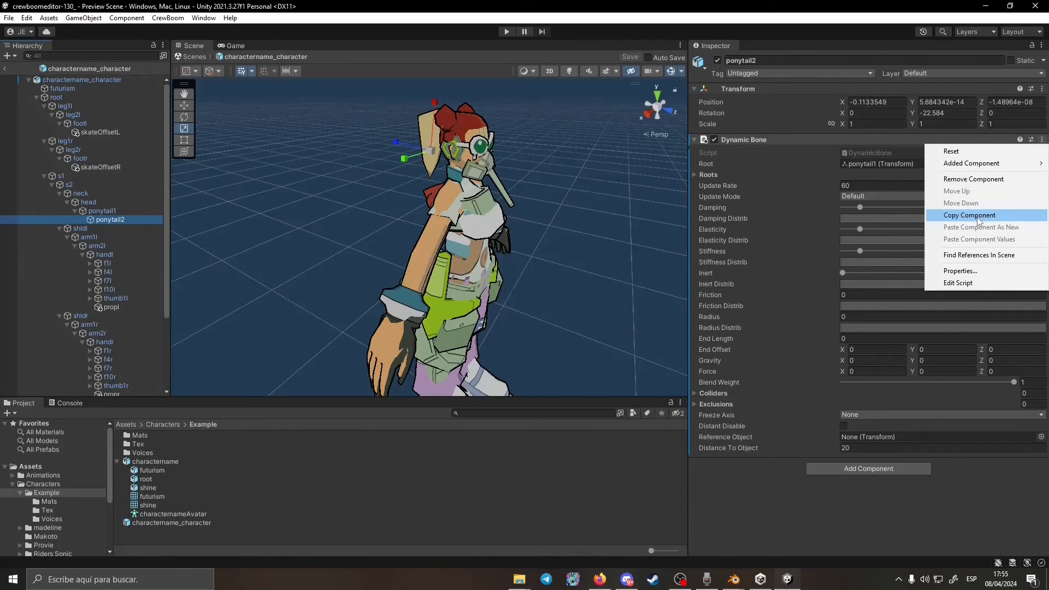
click(977, 216)
click(1042, 140)
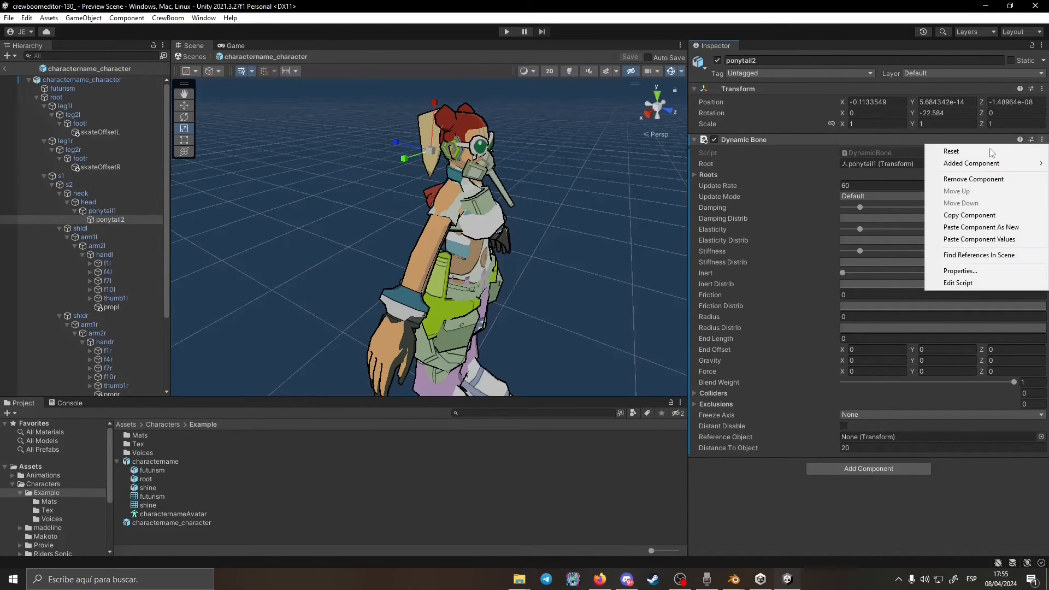
click(977, 241)
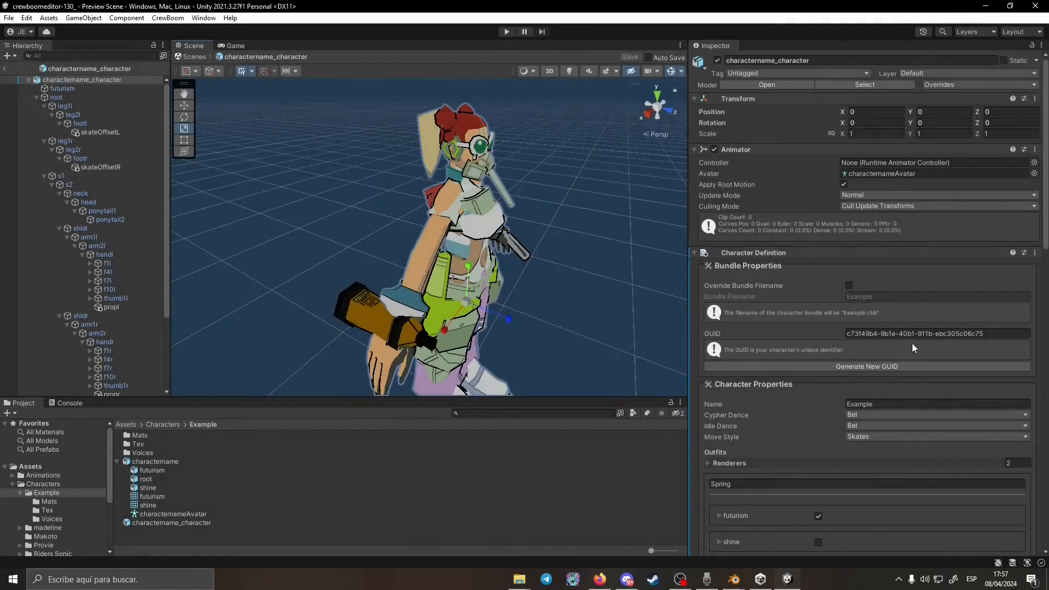
Build the character bundle for charactername_character from its Character Definition
scroll(913, 343, down, 15)
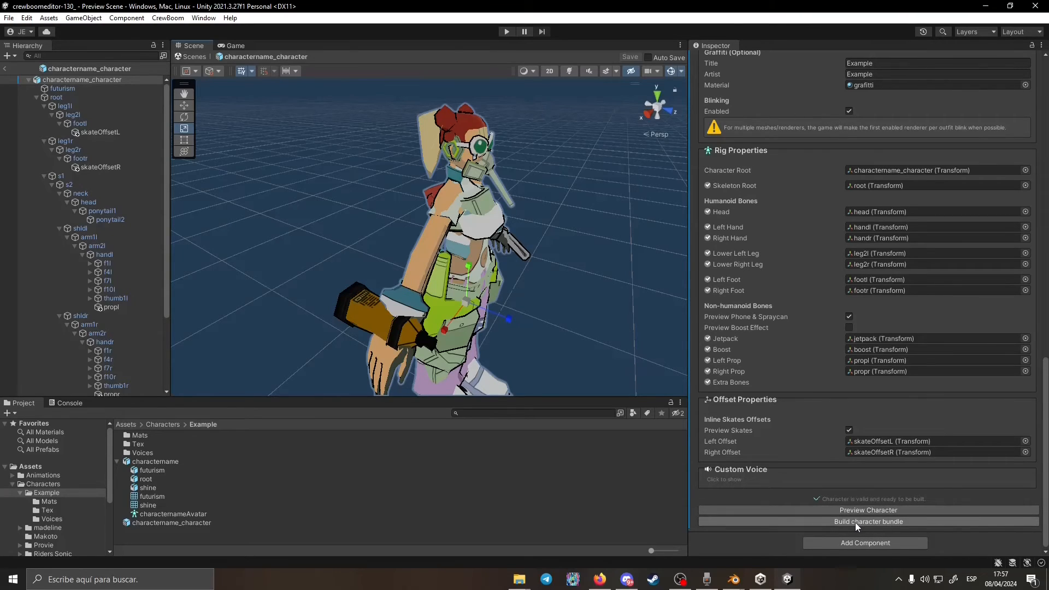
click(854, 522)
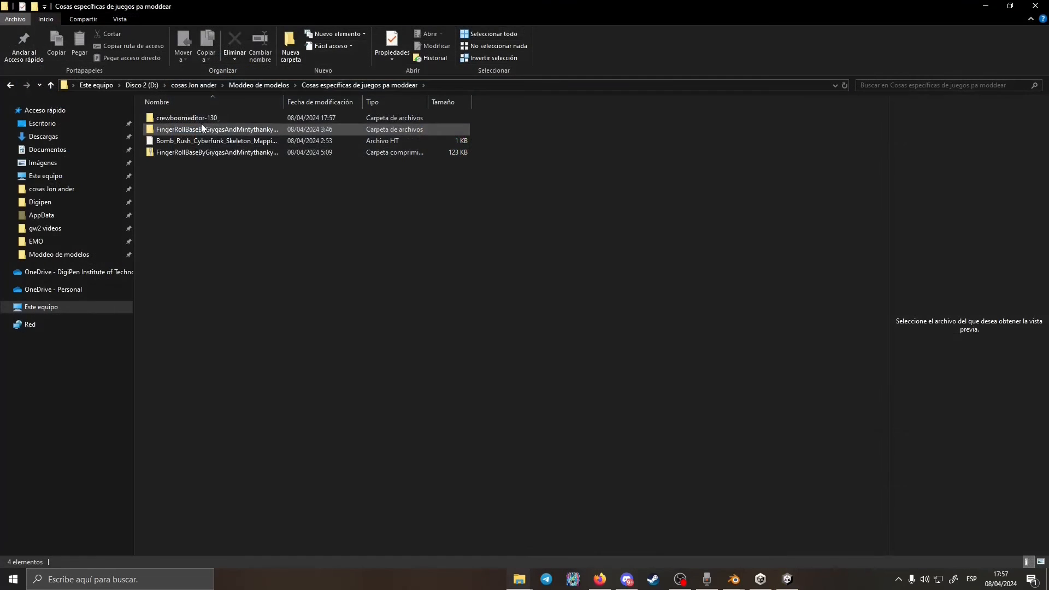
Copy example.cbb and example.json from the CharacterBundles folder inside the crewboomeditor-130_ project folder
double_click(200, 119)
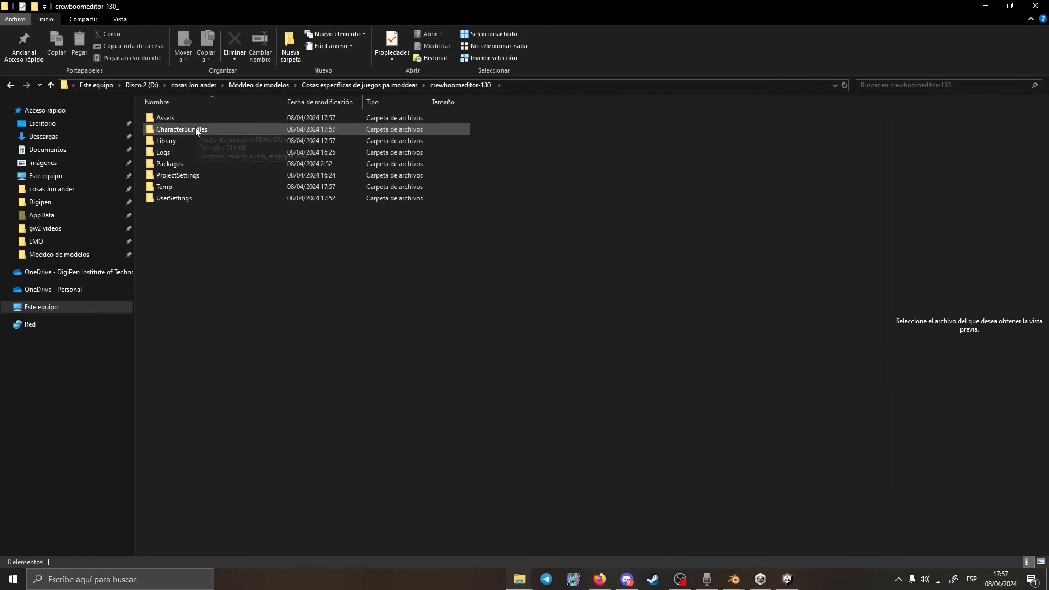
double_click(195, 129)
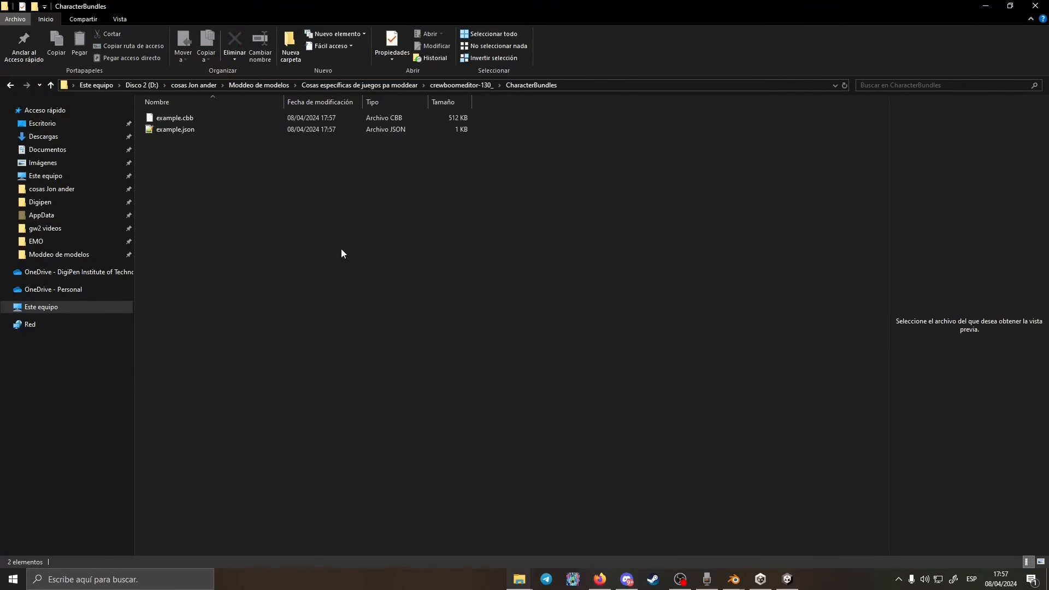
drag(287, 236, 191, 90)
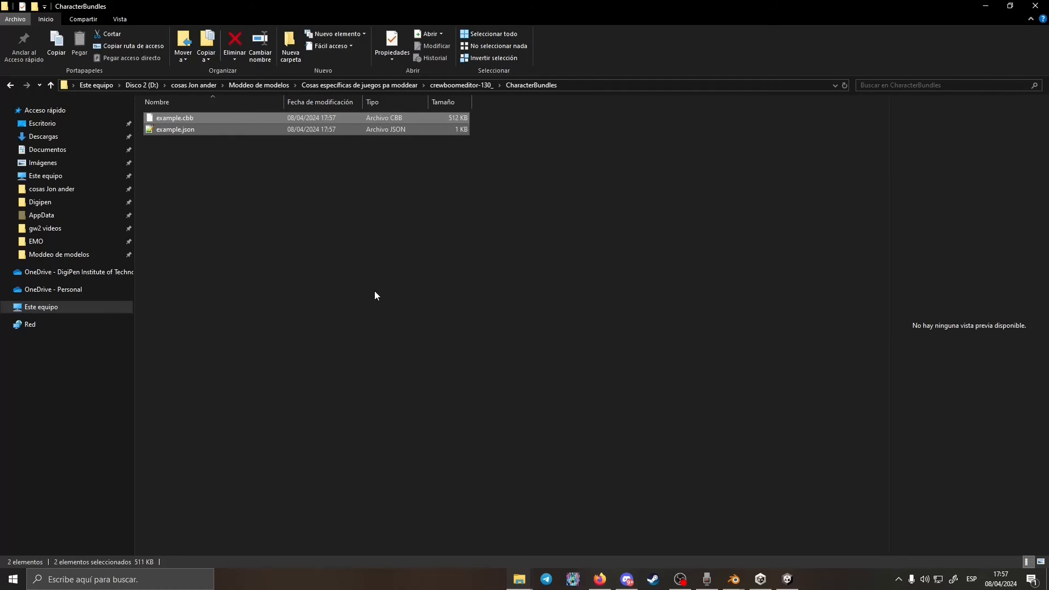
key(ctrl+c)
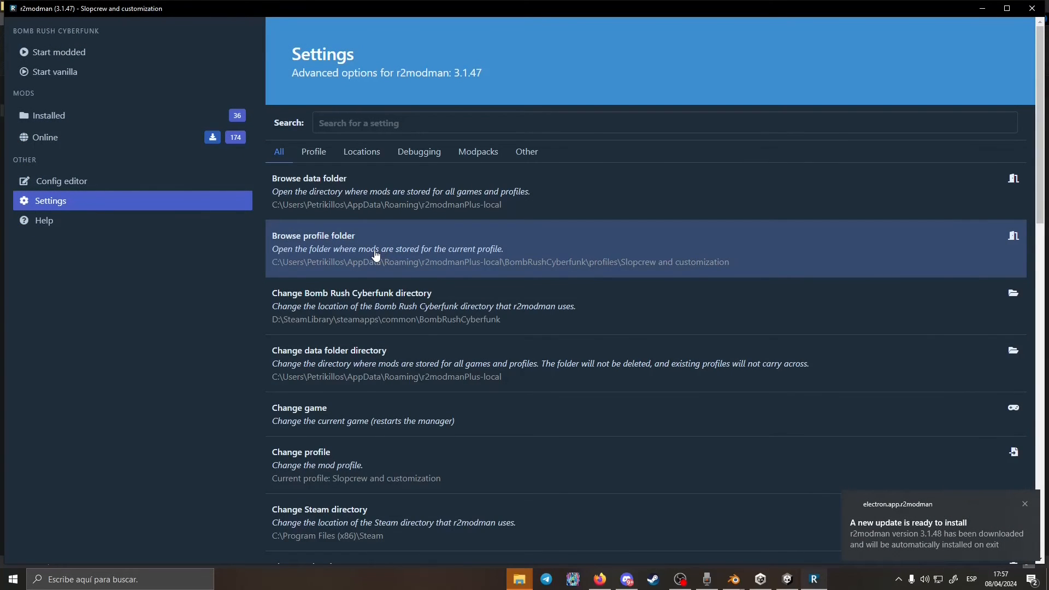
Switch to the Slopcrew and customization profile folder in File Explorer and open the config folder inside BepInEx
click(519, 579)
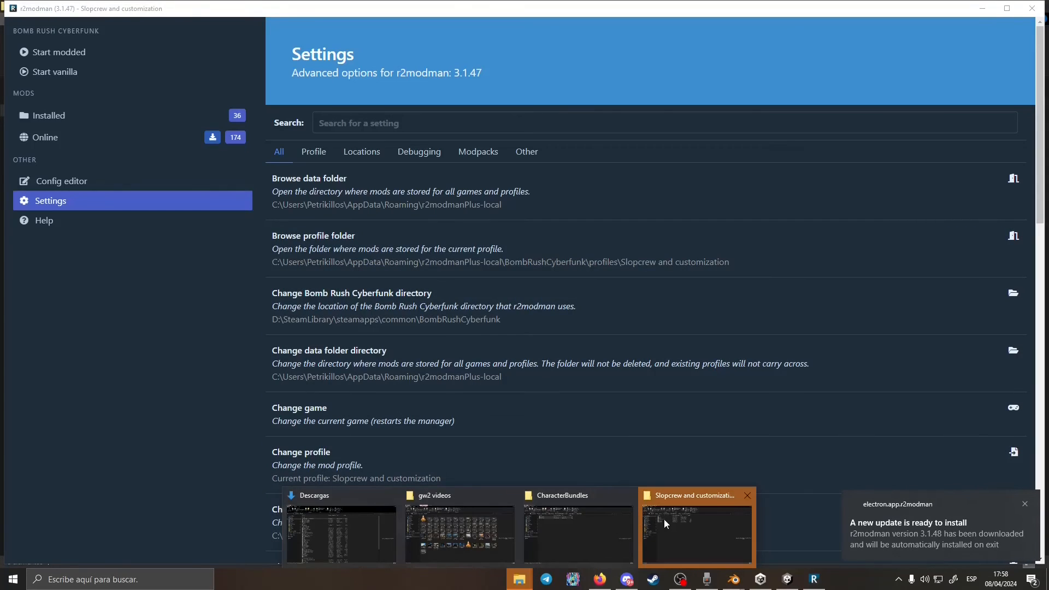
click(664, 519)
double_click(198, 129)
click(198, 129)
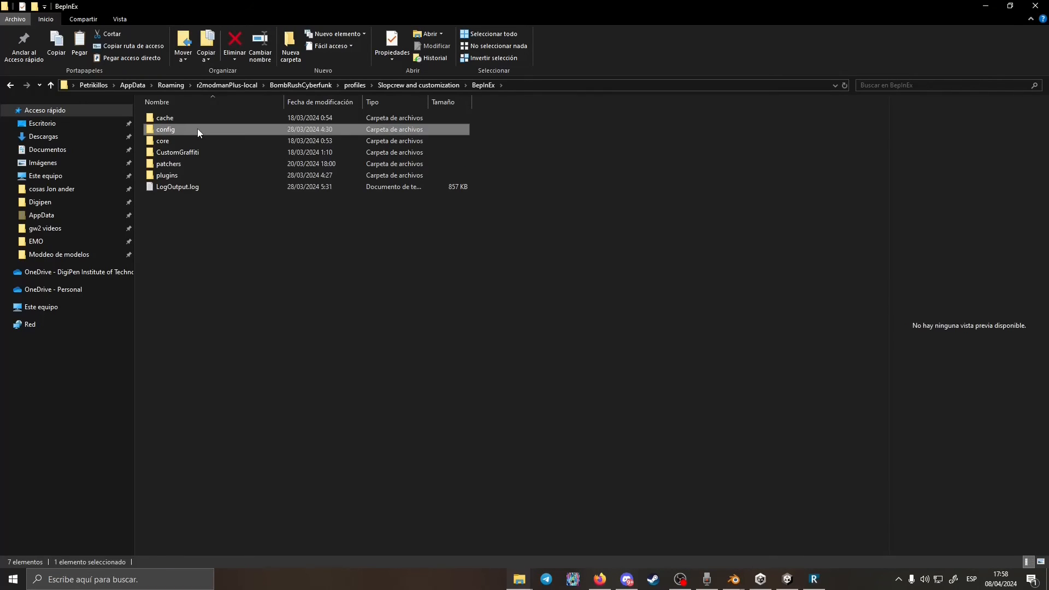
double_click(197, 129)
double_click(198, 129)
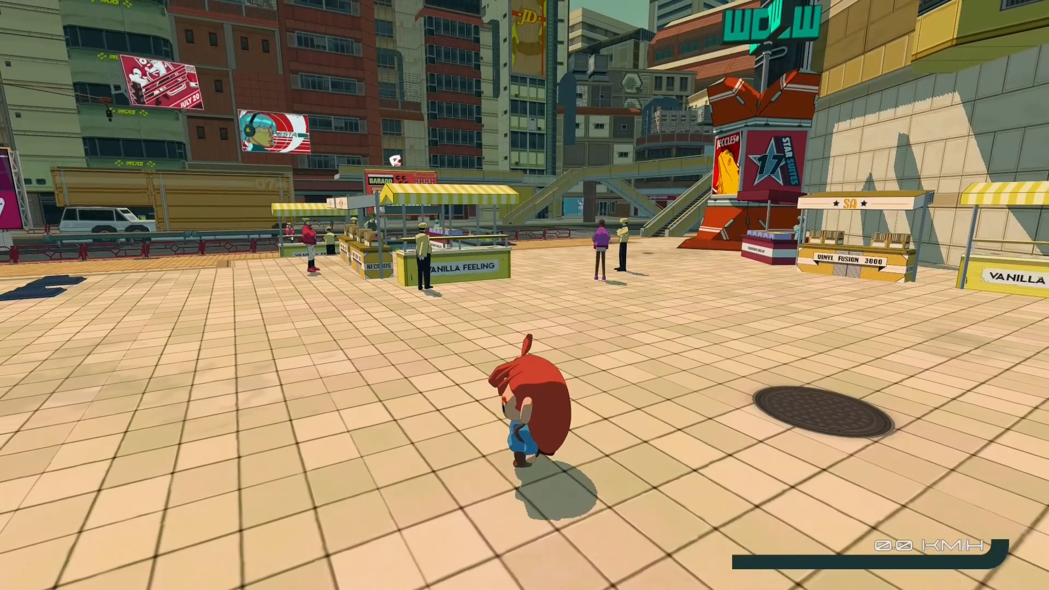
In Bomb Rush Cyberfunk, open the character selection on the checkered dance floor and choose the Example character
key(q)
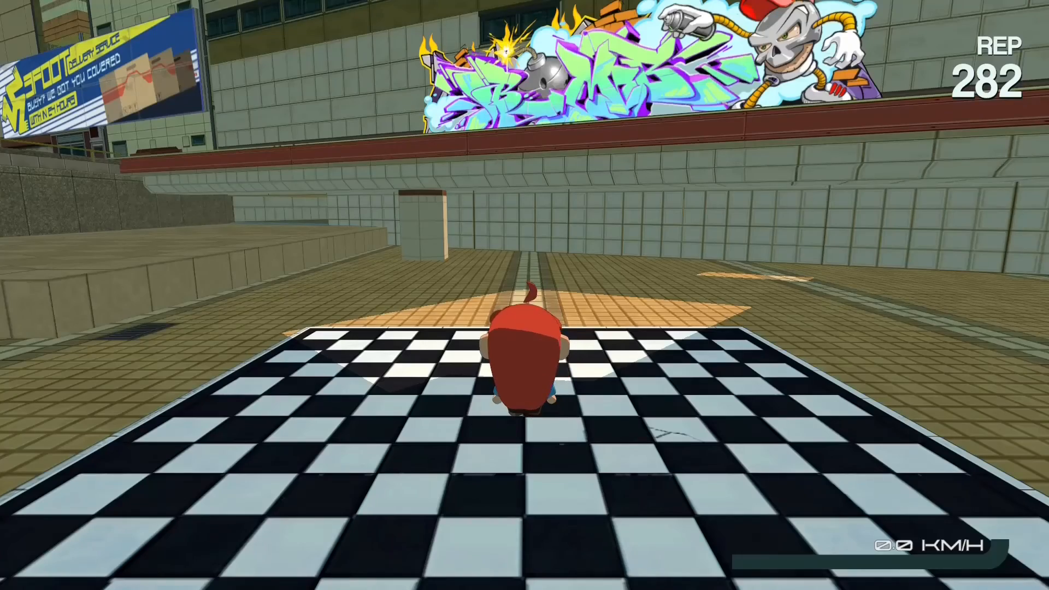
key(e)
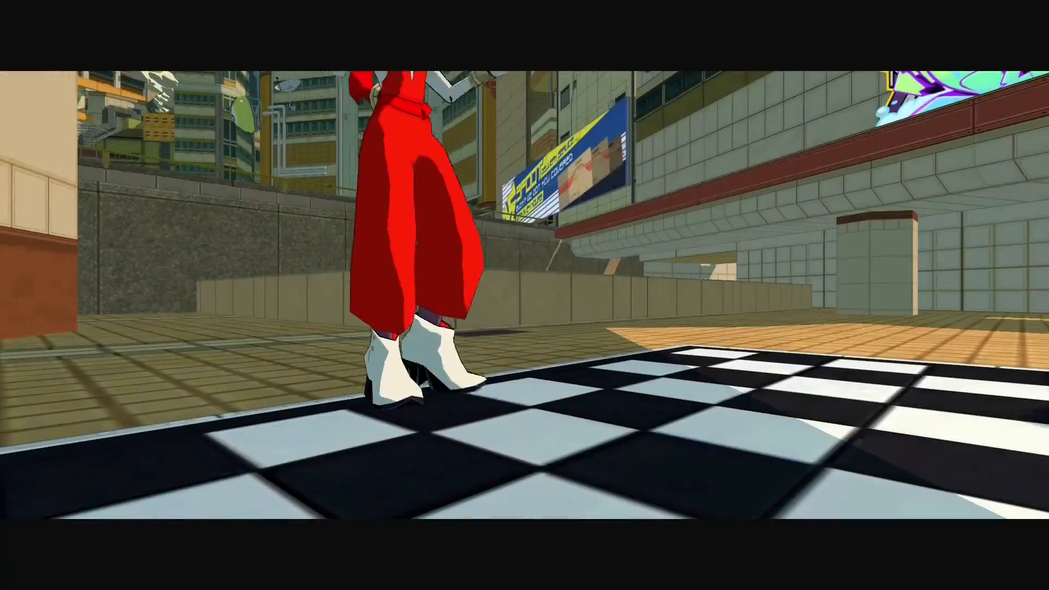
key(Right)
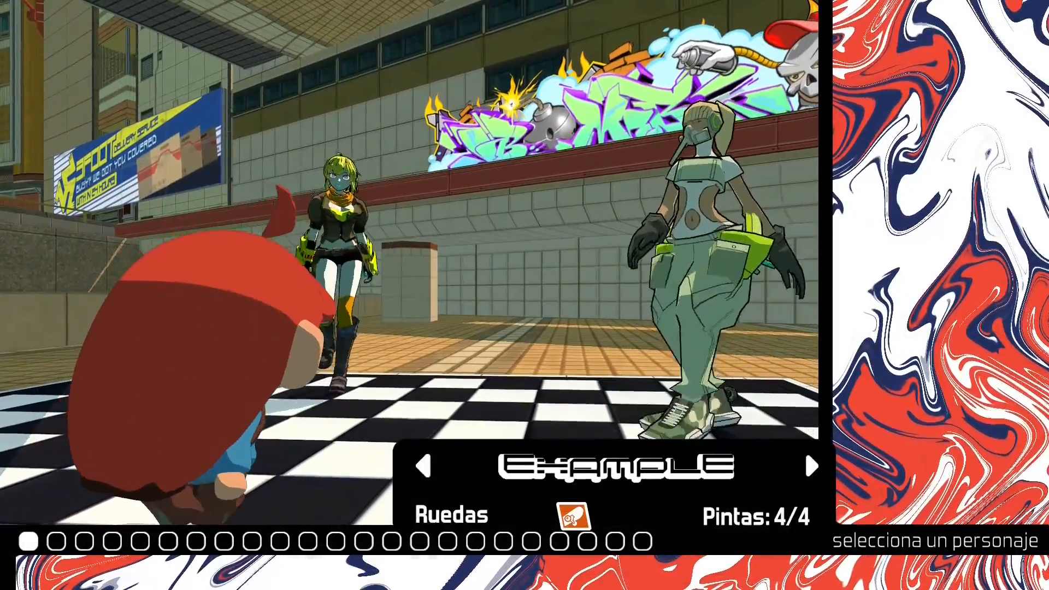
key(Return)
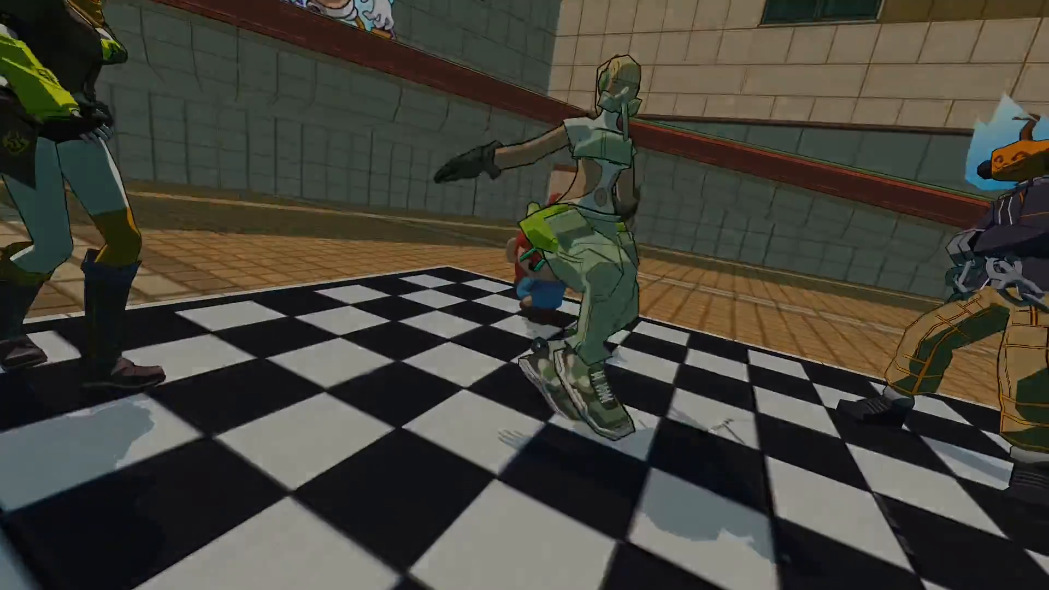
key(d)
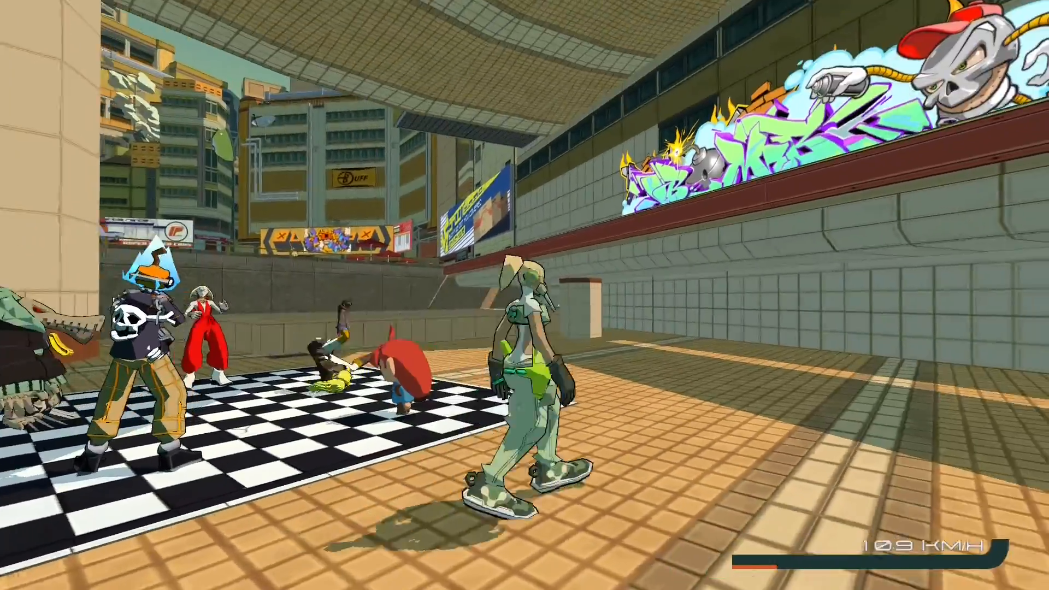
key(w)
key(d)
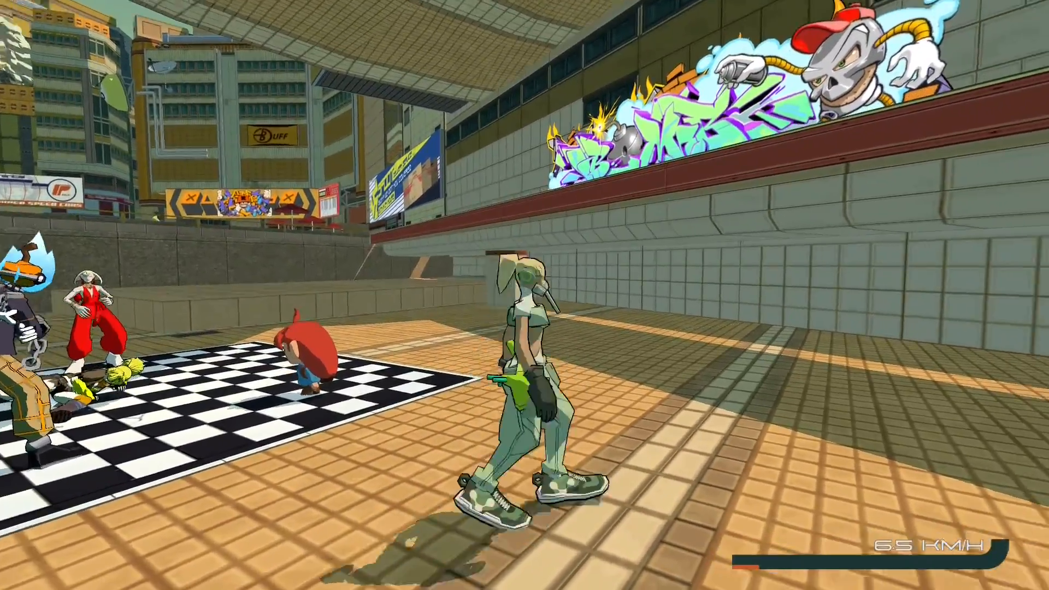
key(w)
key(s)
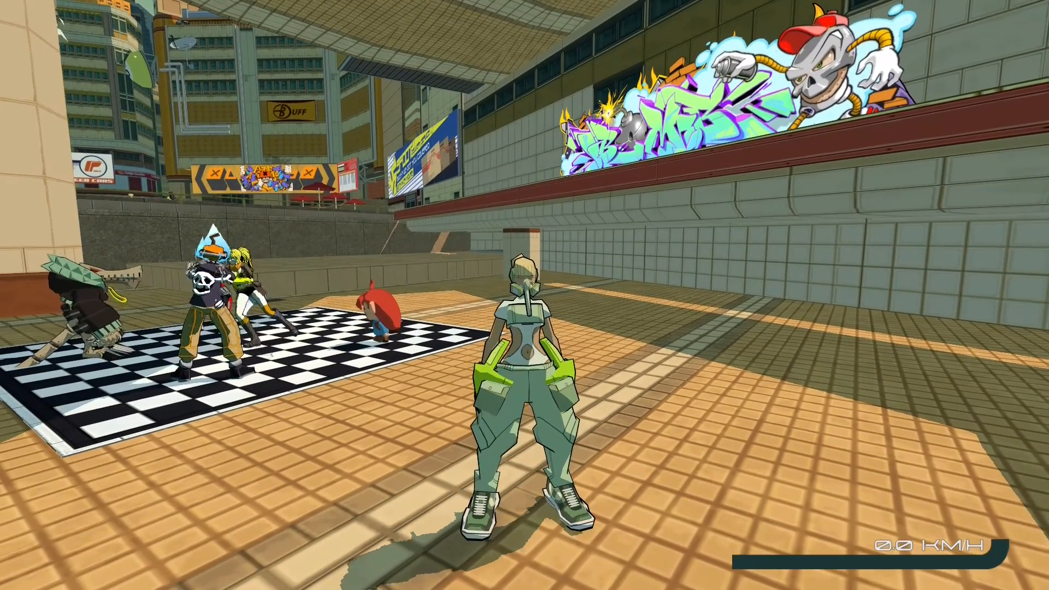